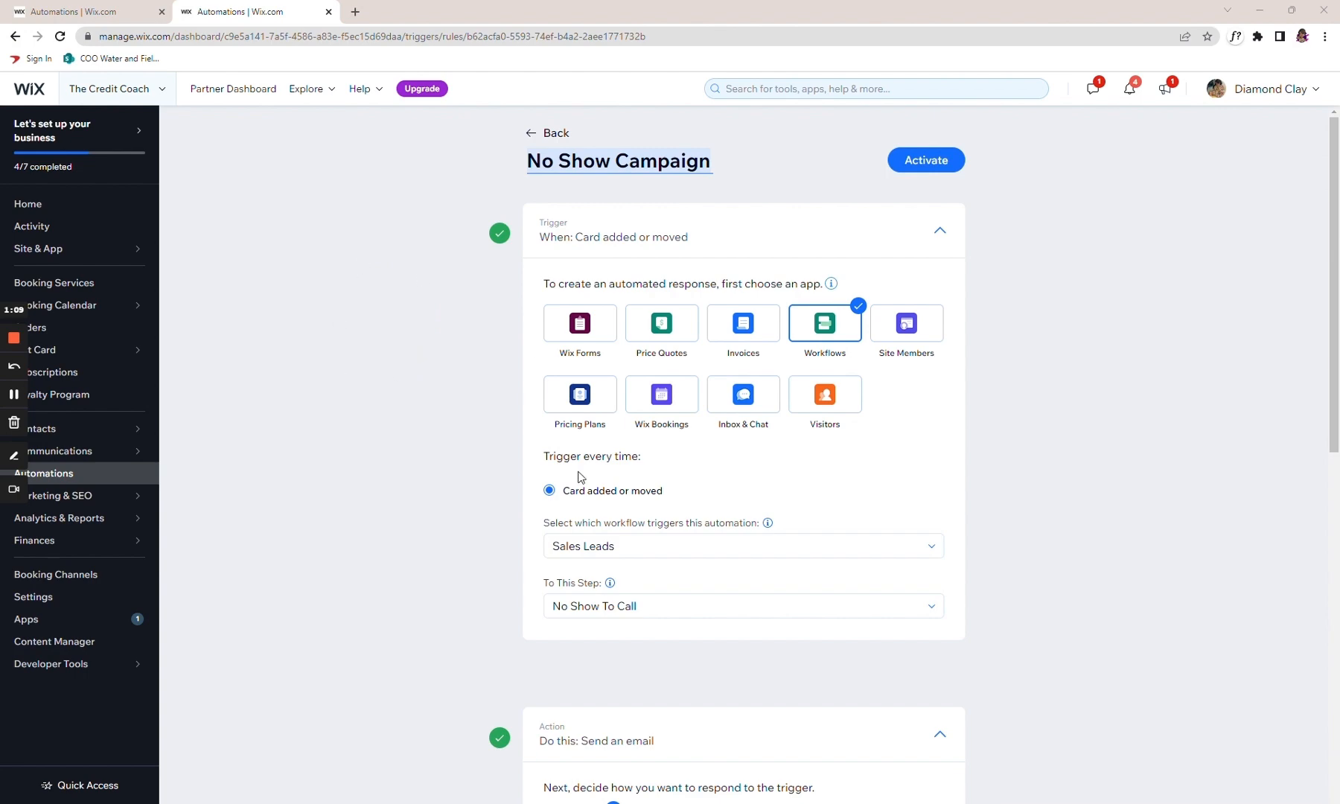
Step: Review the trigger and action of the existing No Show Campaign automation, and open the Sales Leads workflow board
{"action": "scroll", "coordinate": [592, 513], "scroll_direction": "down", "scroll_amount": 10}
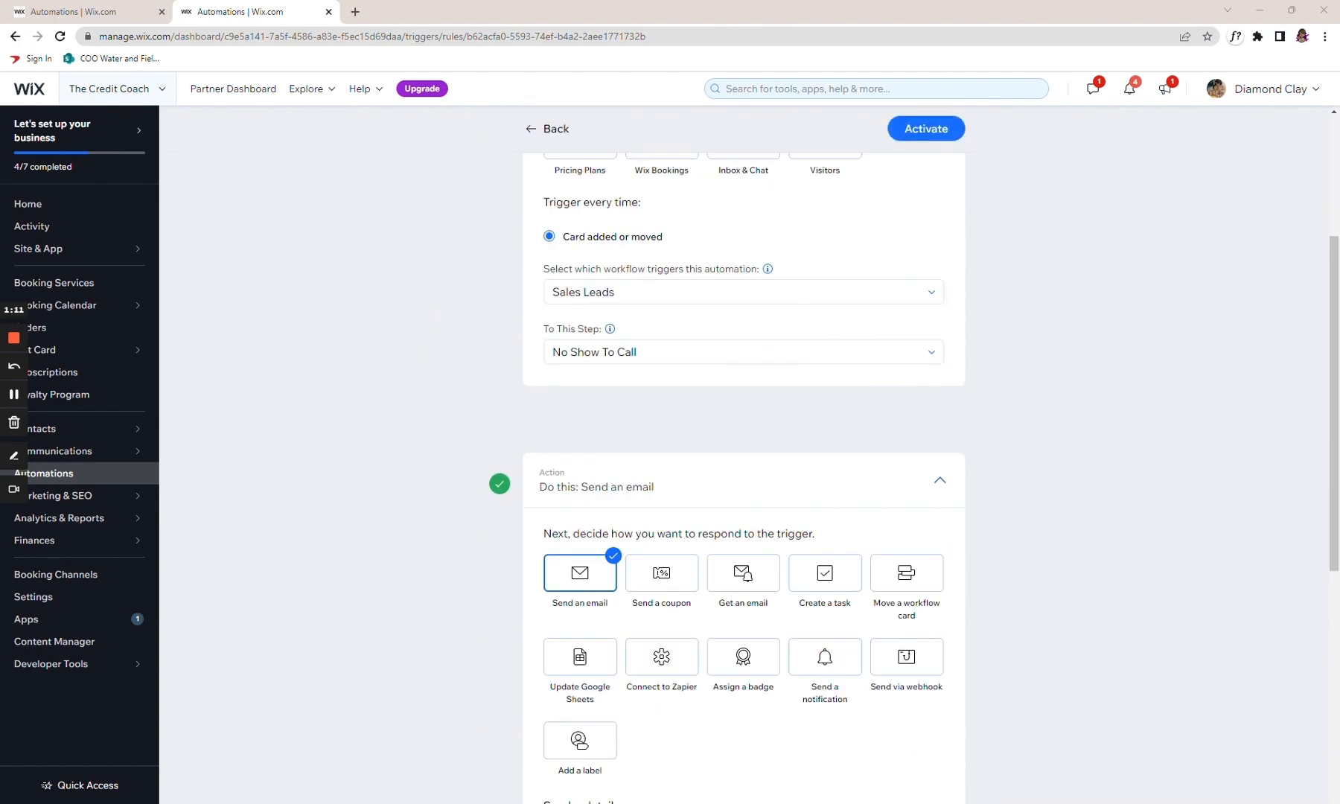
{"action": "scroll", "coordinate": [592, 512], "scroll_direction": "up", "scroll_amount": 4}
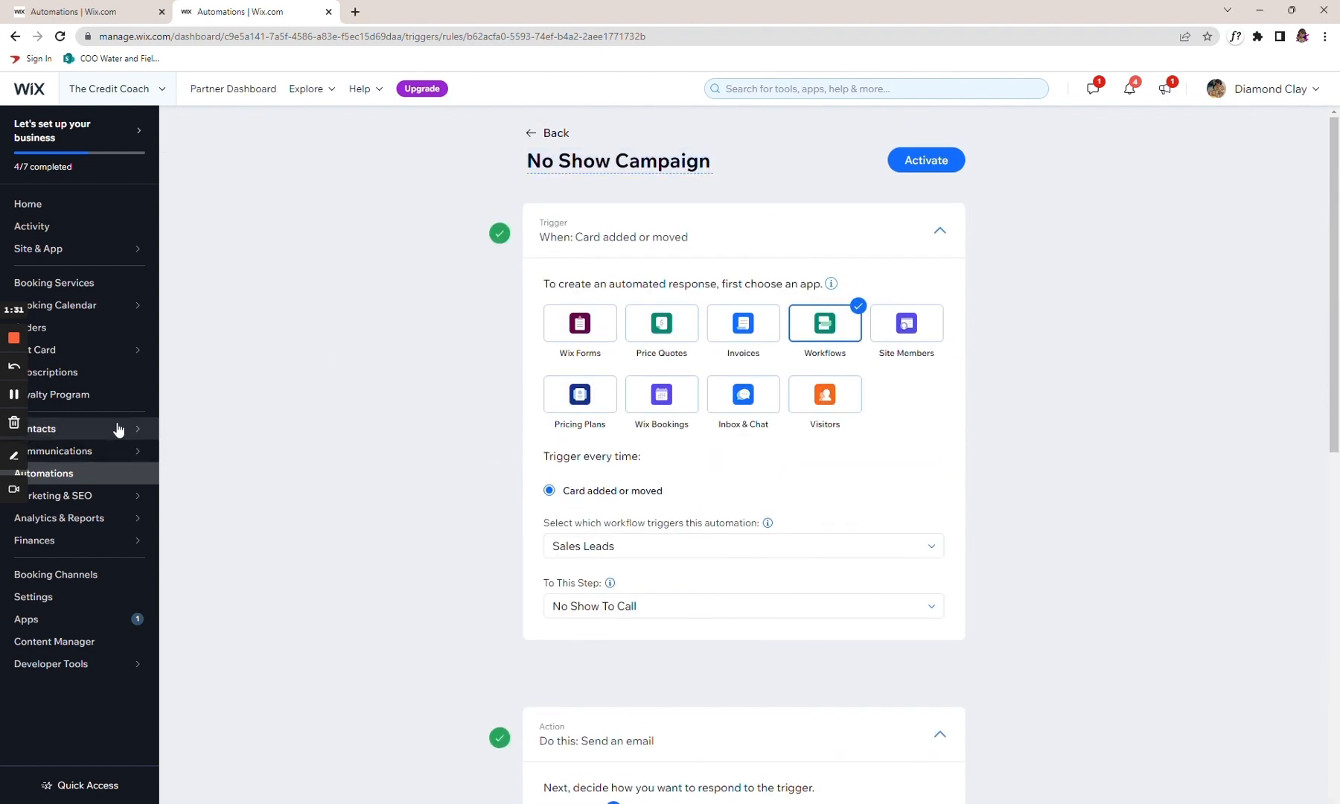
{"action": "mouse_move", "coordinate": [118, 450]}
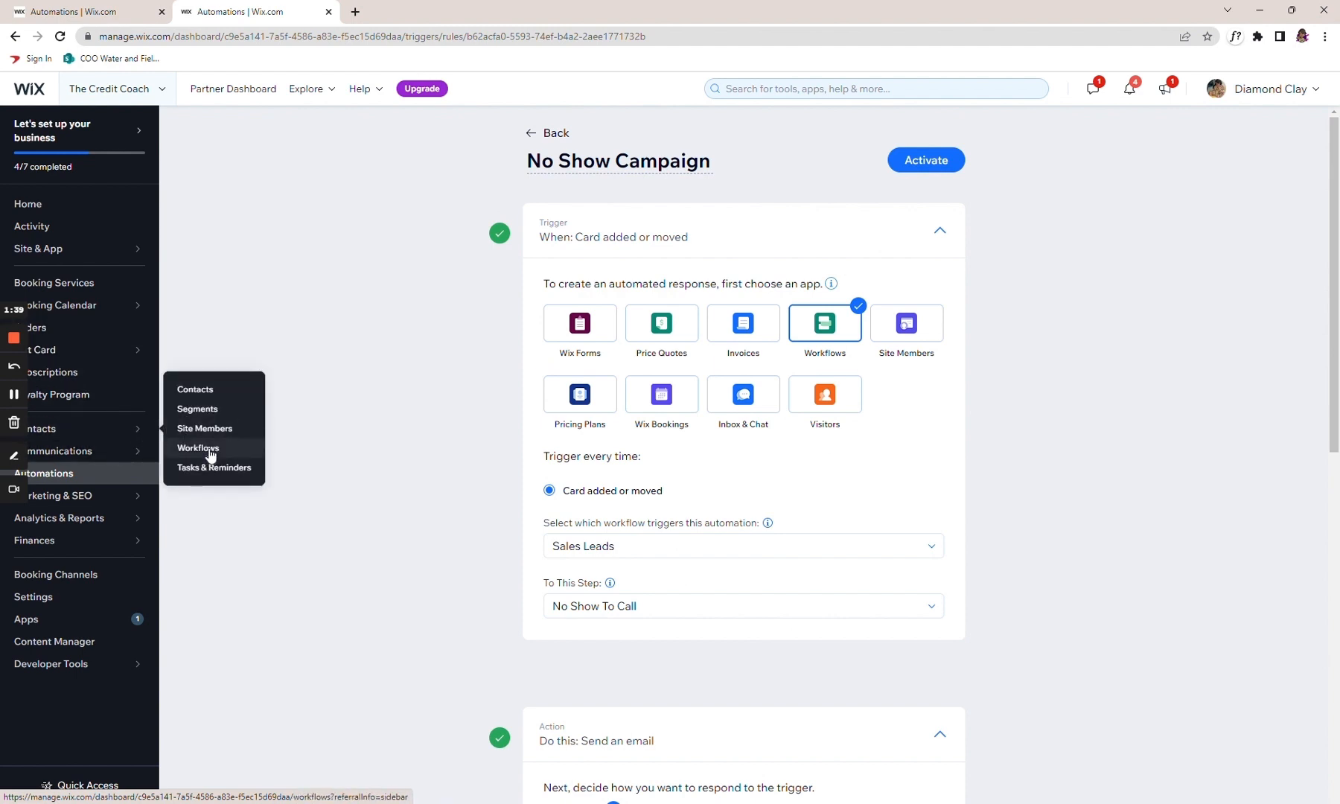
{"action": "left_click", "coordinate": [183, 448]}
{"action": "left_click", "coordinate": [789, 471]}
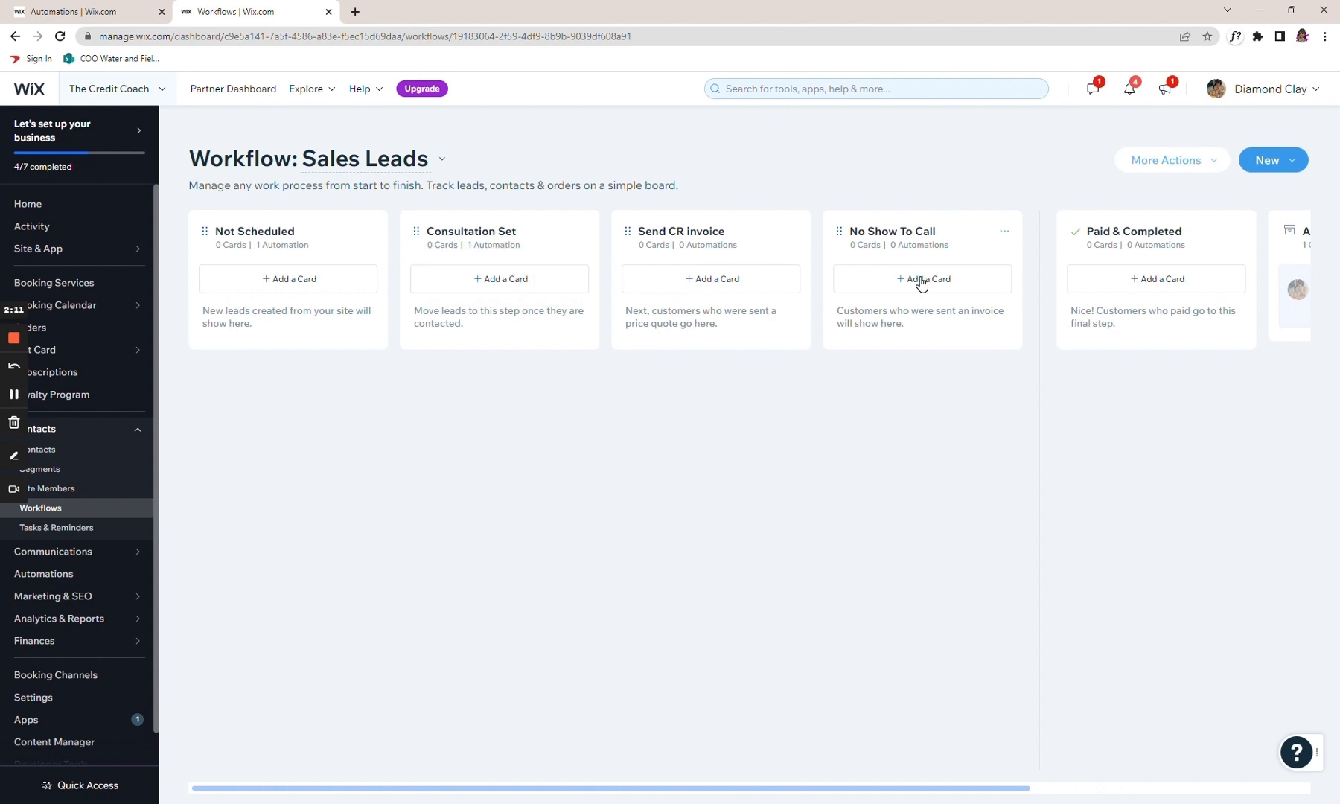
Step: Create a new automation from scratch and name it "No Show Campaign"
{"action": "left_click", "coordinate": [72, 577]}
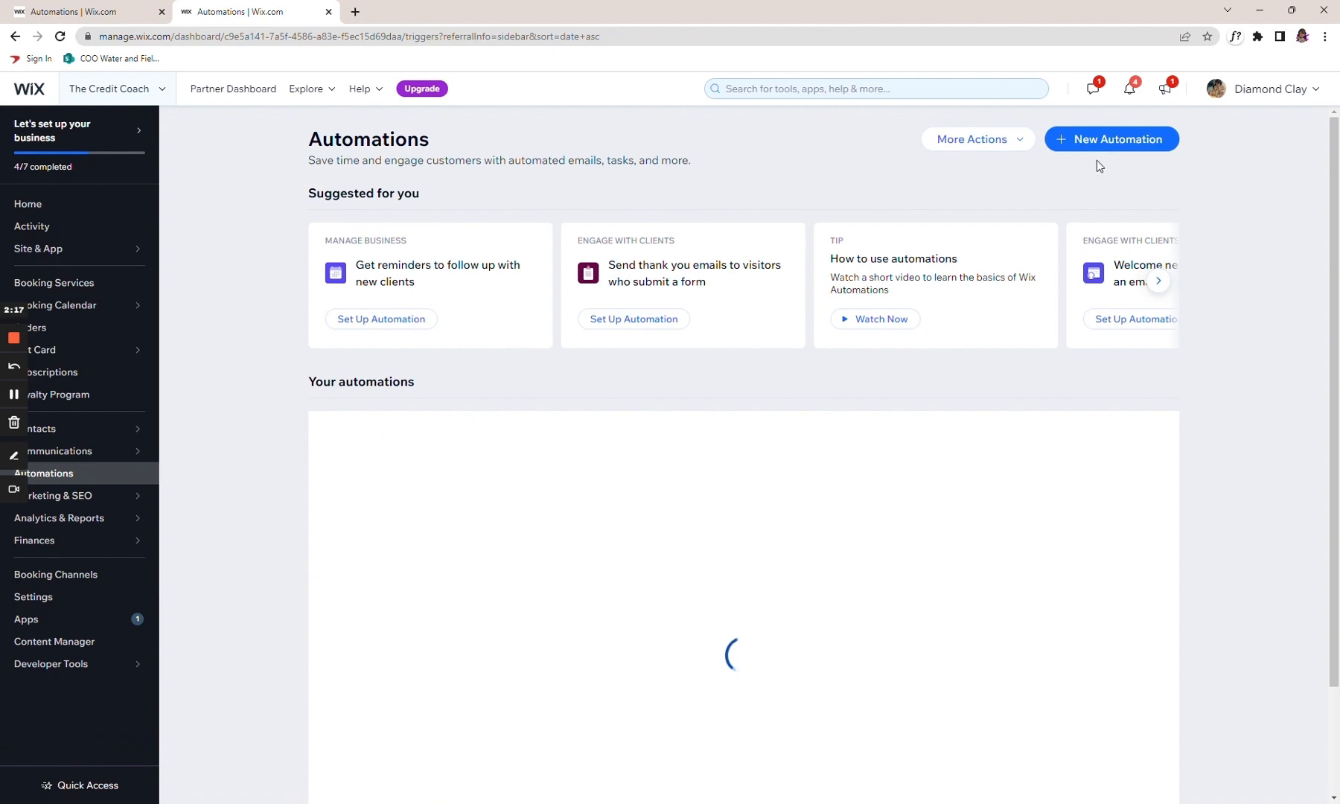
{"action": "left_click", "coordinate": [1080, 142]}
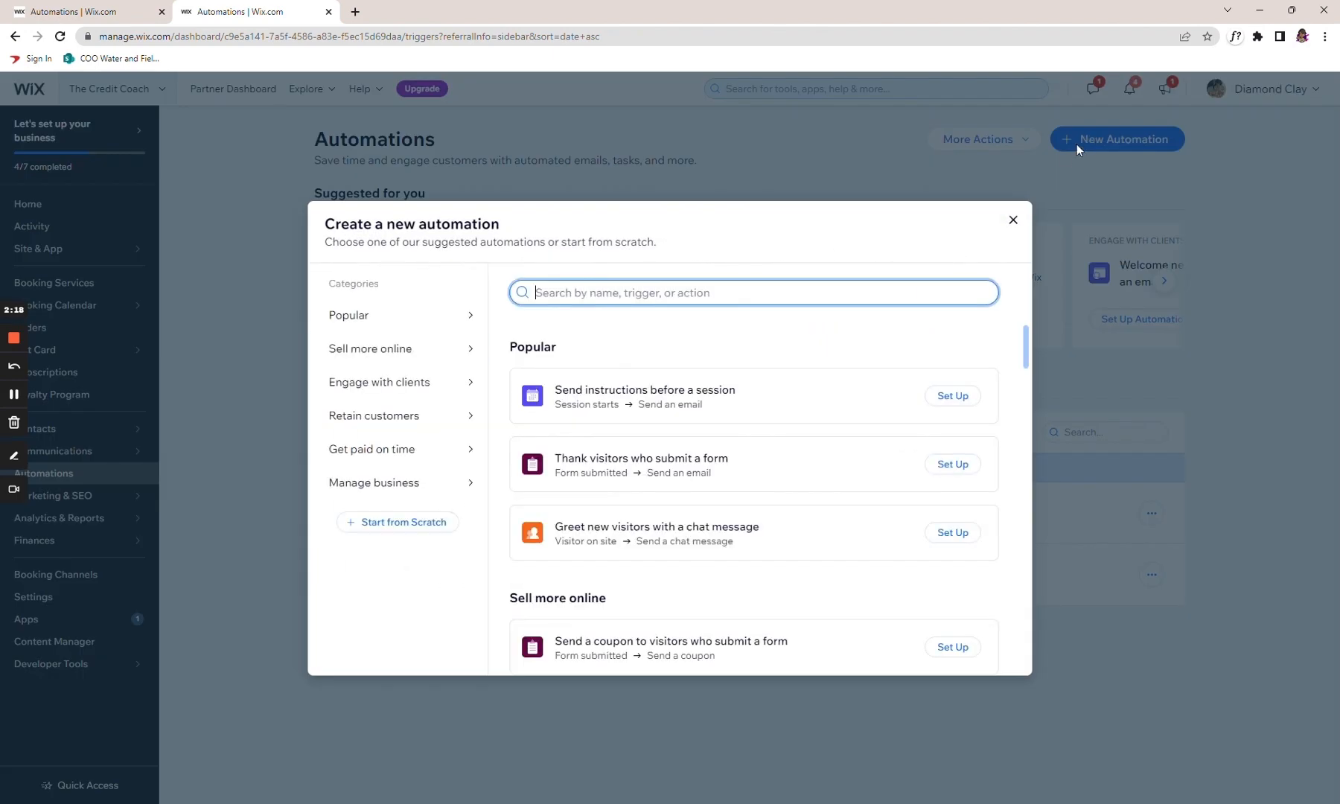
{"action": "left_click", "coordinate": [397, 521]}
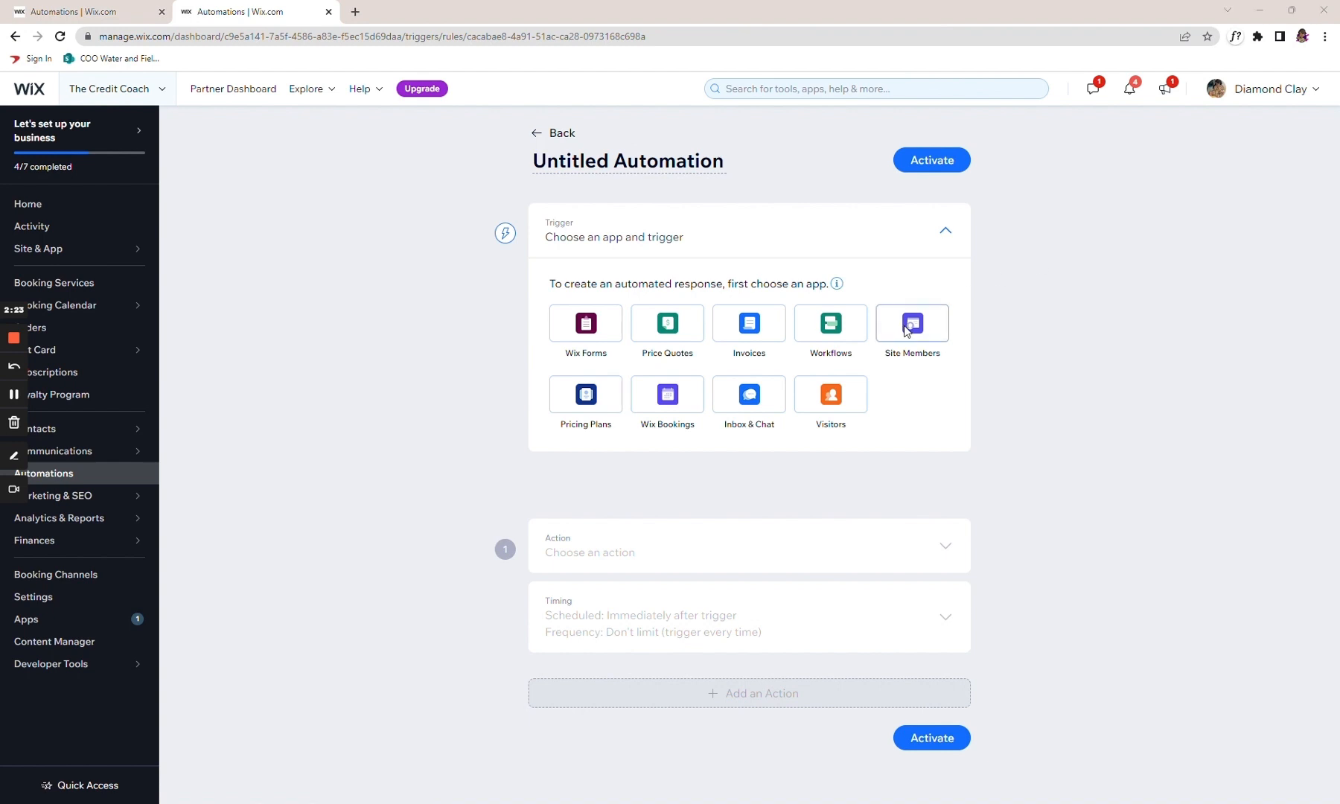
{"action": "left_click", "coordinate": [692, 163]}
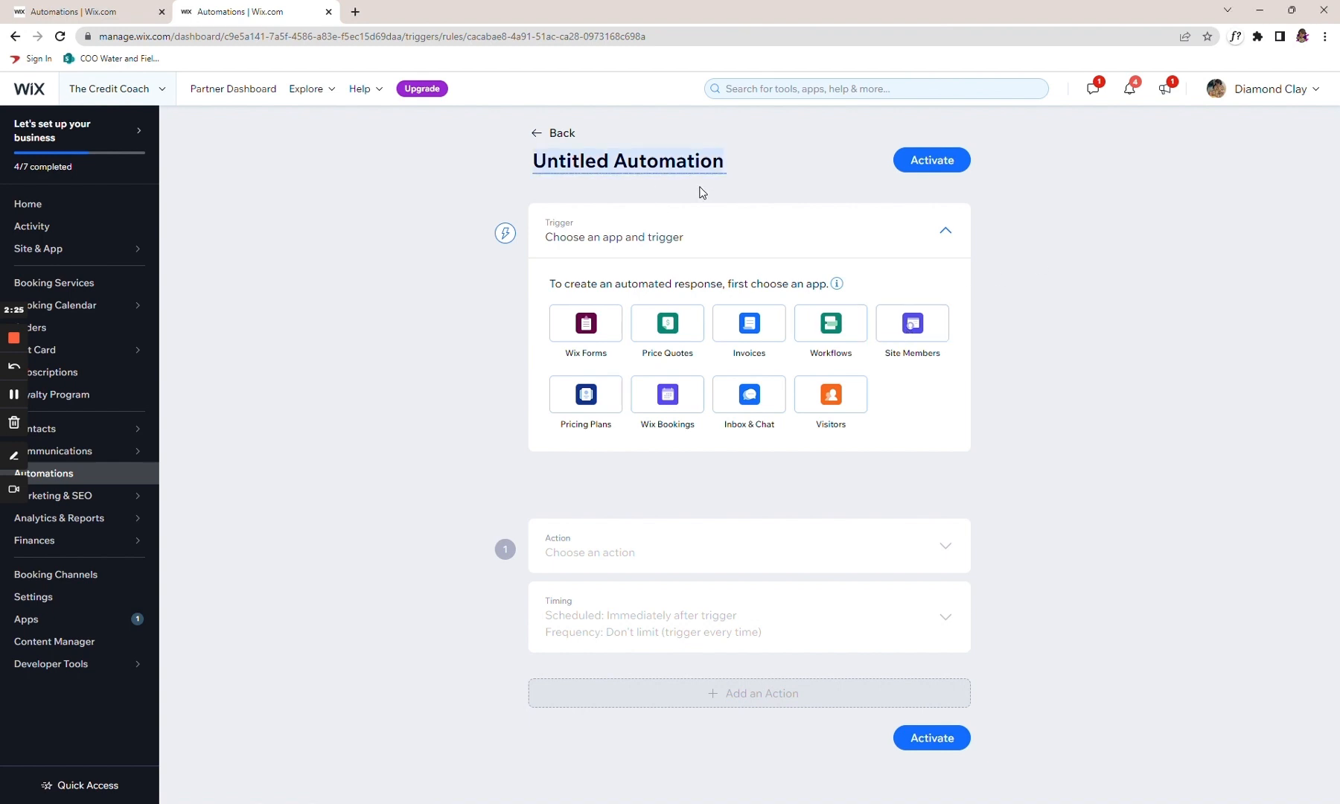
{"action": "type", "text": "No Showe"}
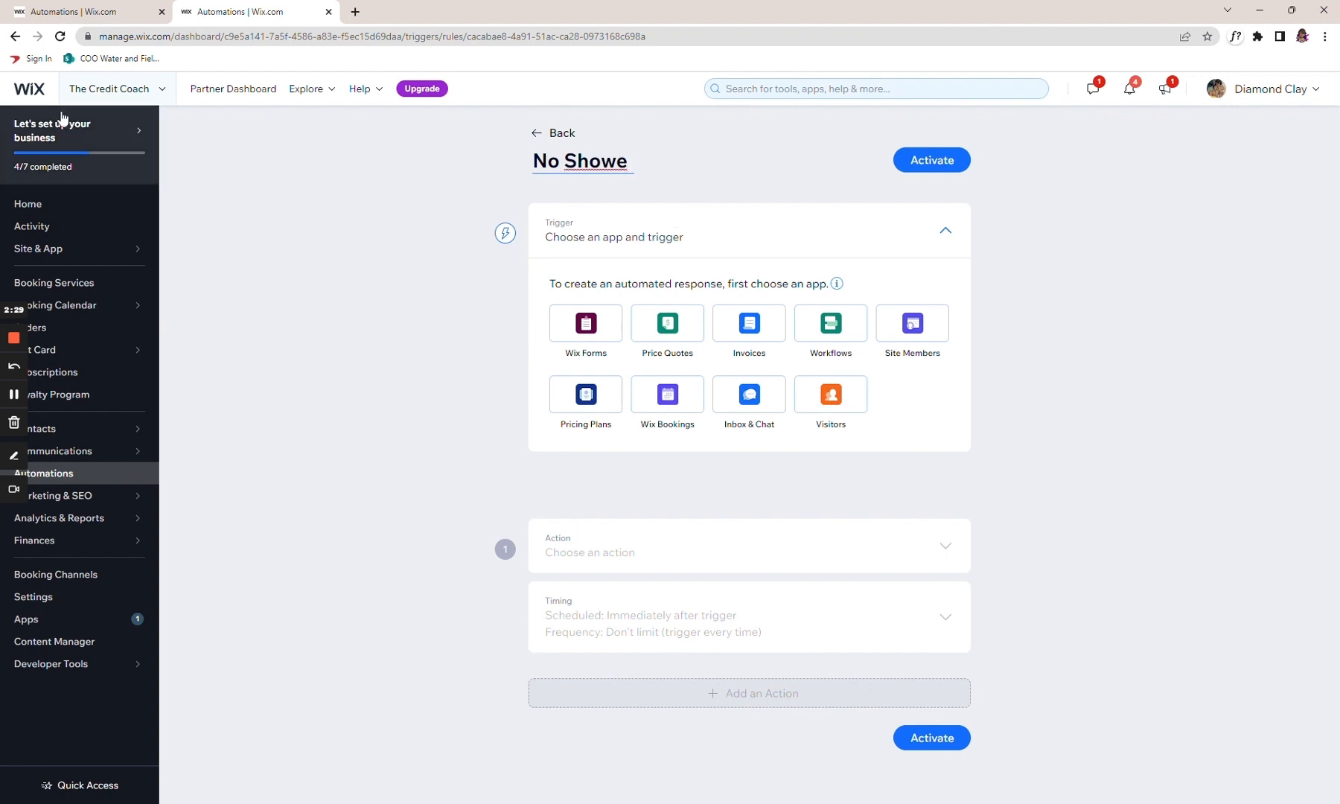
{"action": "key", "text": "BackSpace"}
{"action": "type", "text": "Campa"}
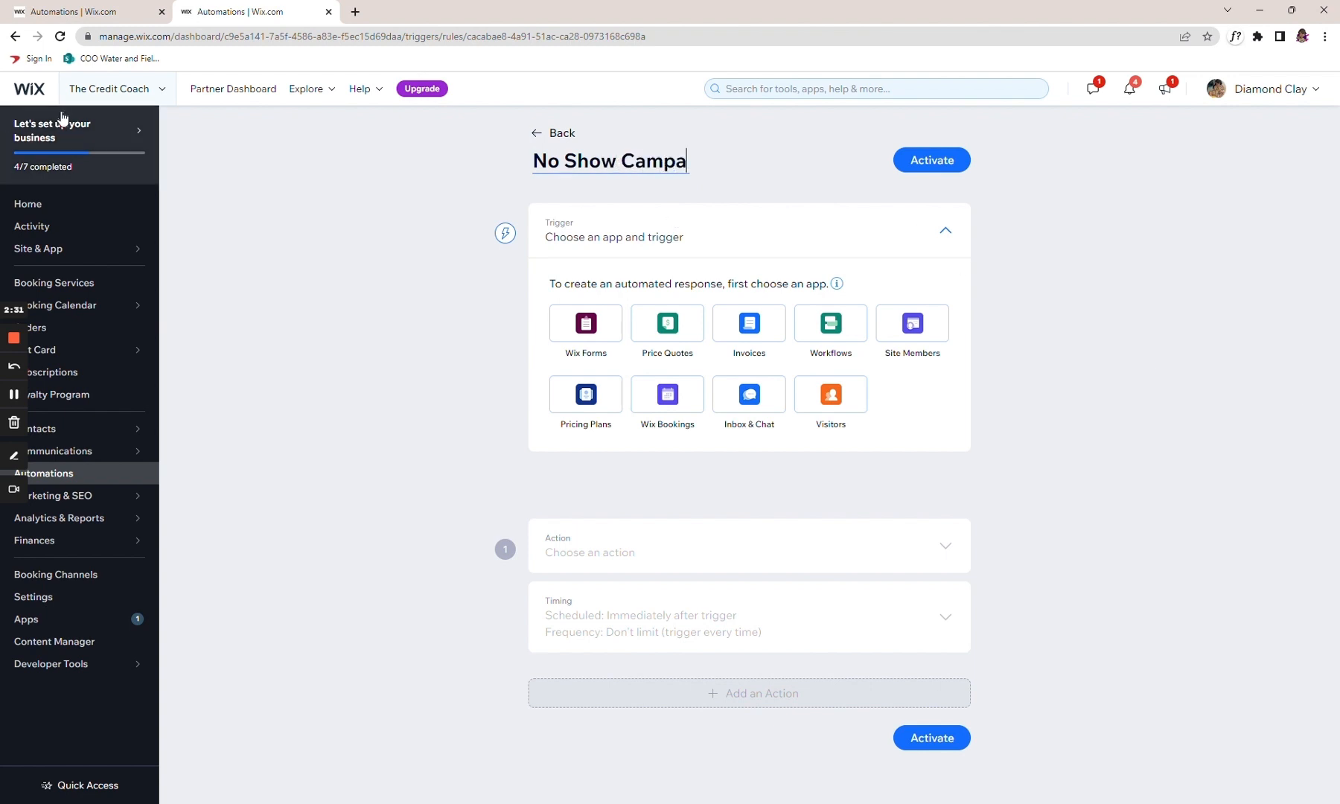
{"action": "type", "text": "ign"}
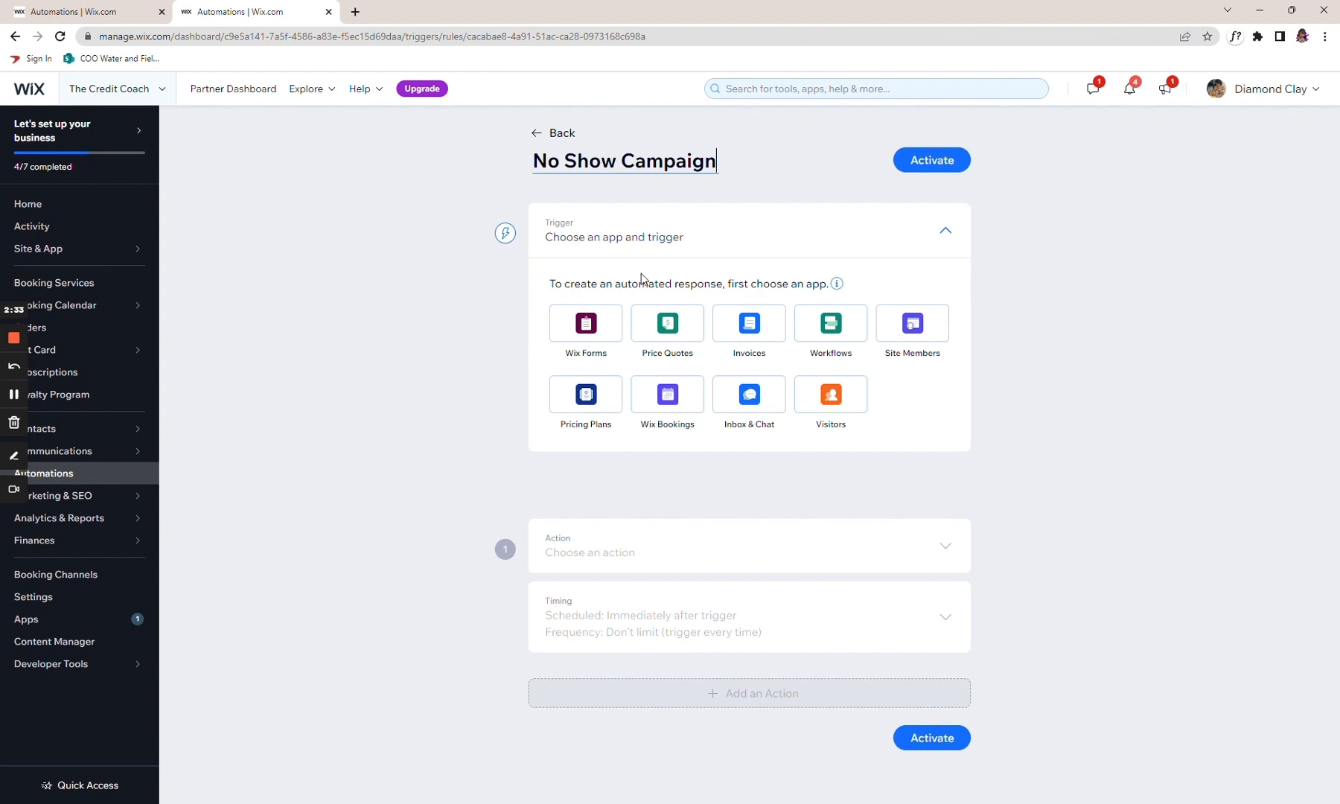
Step: Set the trigger to a Workflows card added or moved in Sales Leads, to the step No Show To Call
{"action": "left_click", "coordinate": [837, 332]}
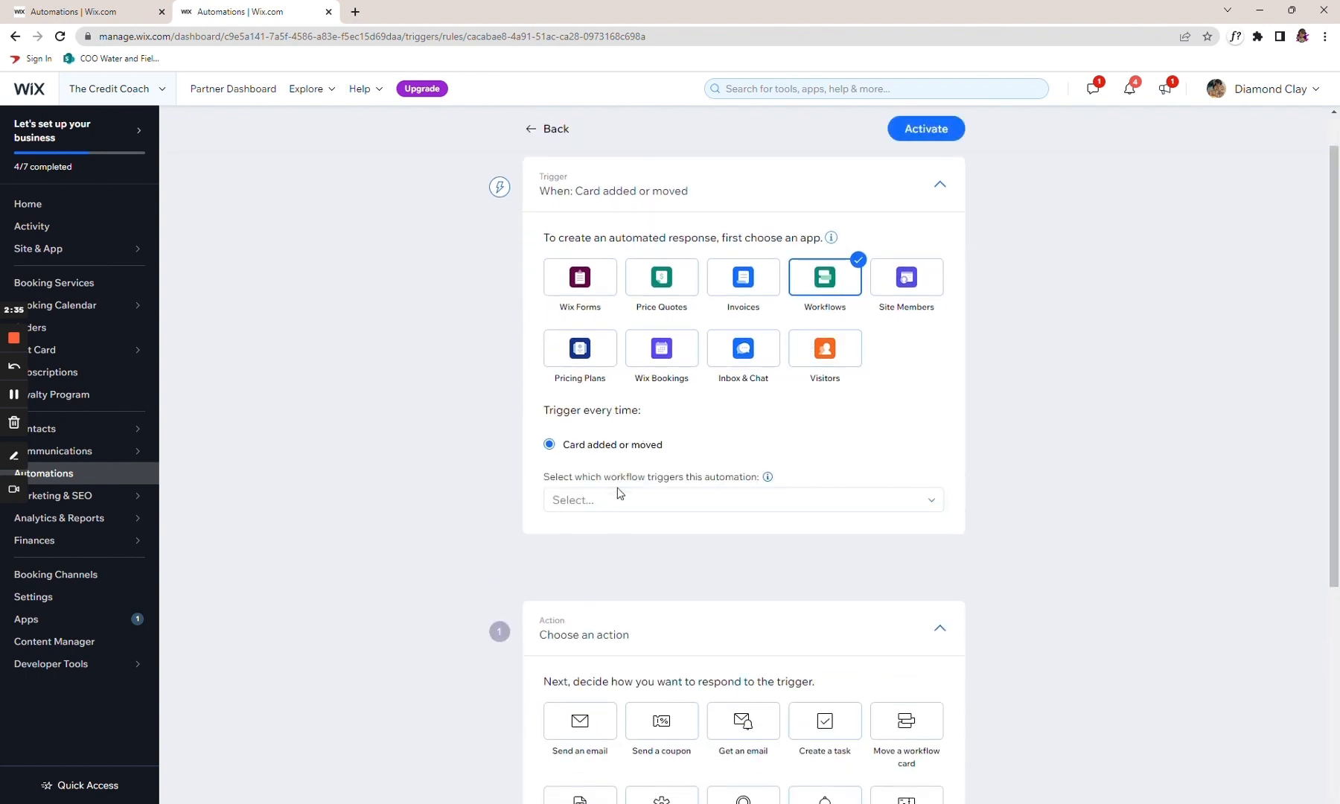
{"action": "left_click", "coordinate": [605, 501]}
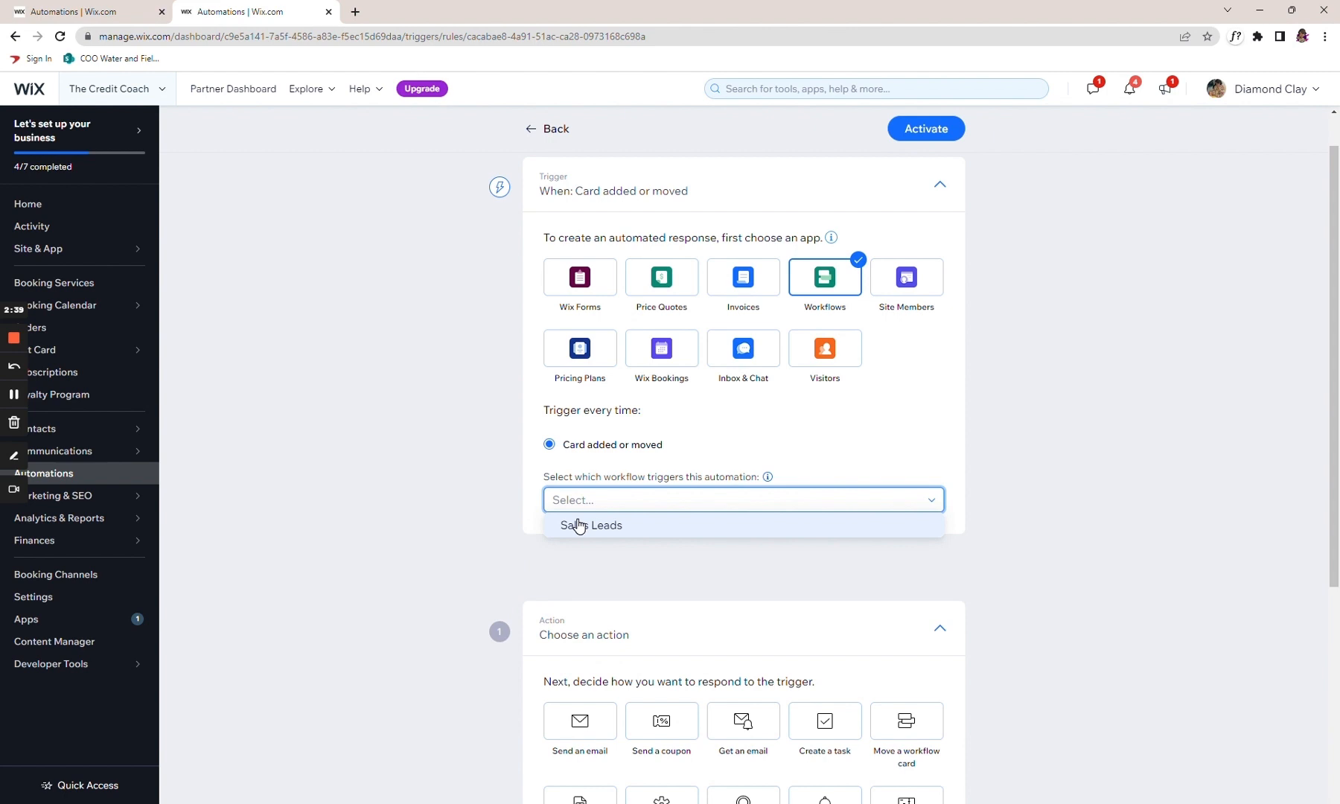
{"action": "left_click", "coordinate": [579, 526]}
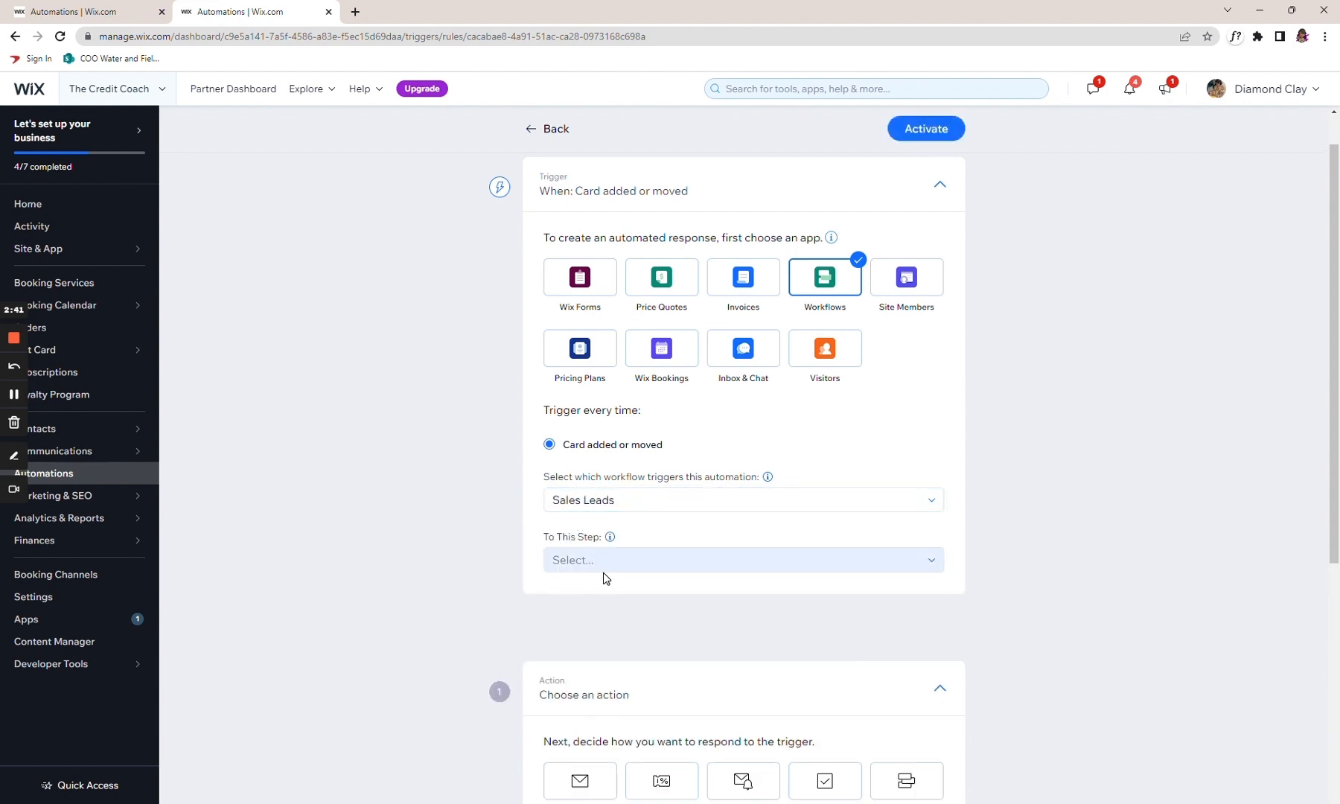
{"action": "left_click", "coordinate": [603, 569]}
{"action": "left_click", "coordinate": [605, 658]}
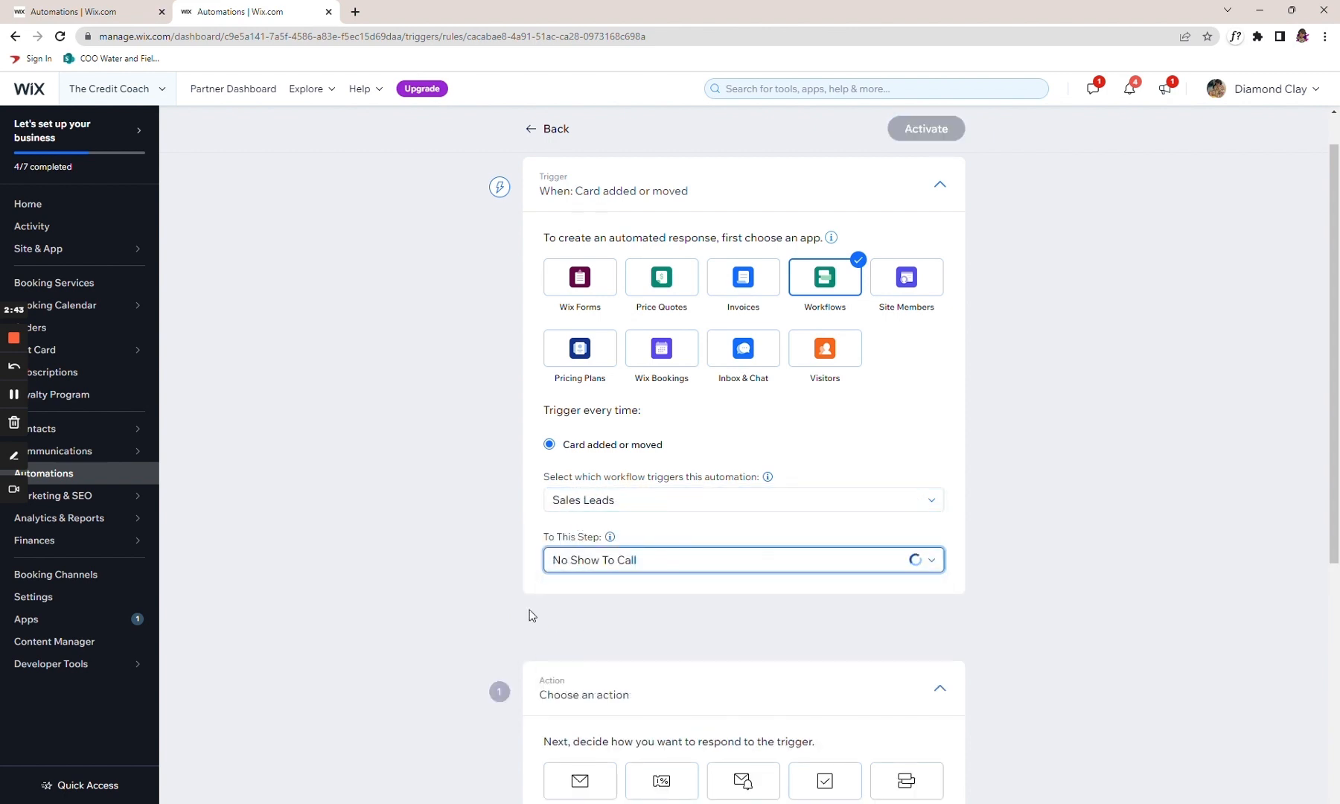
Step: Choose Send an email as the automation's response to the trigger
{"action": "scroll", "coordinate": [470, 599], "scroll_direction": "down", "scroll_amount": 3}
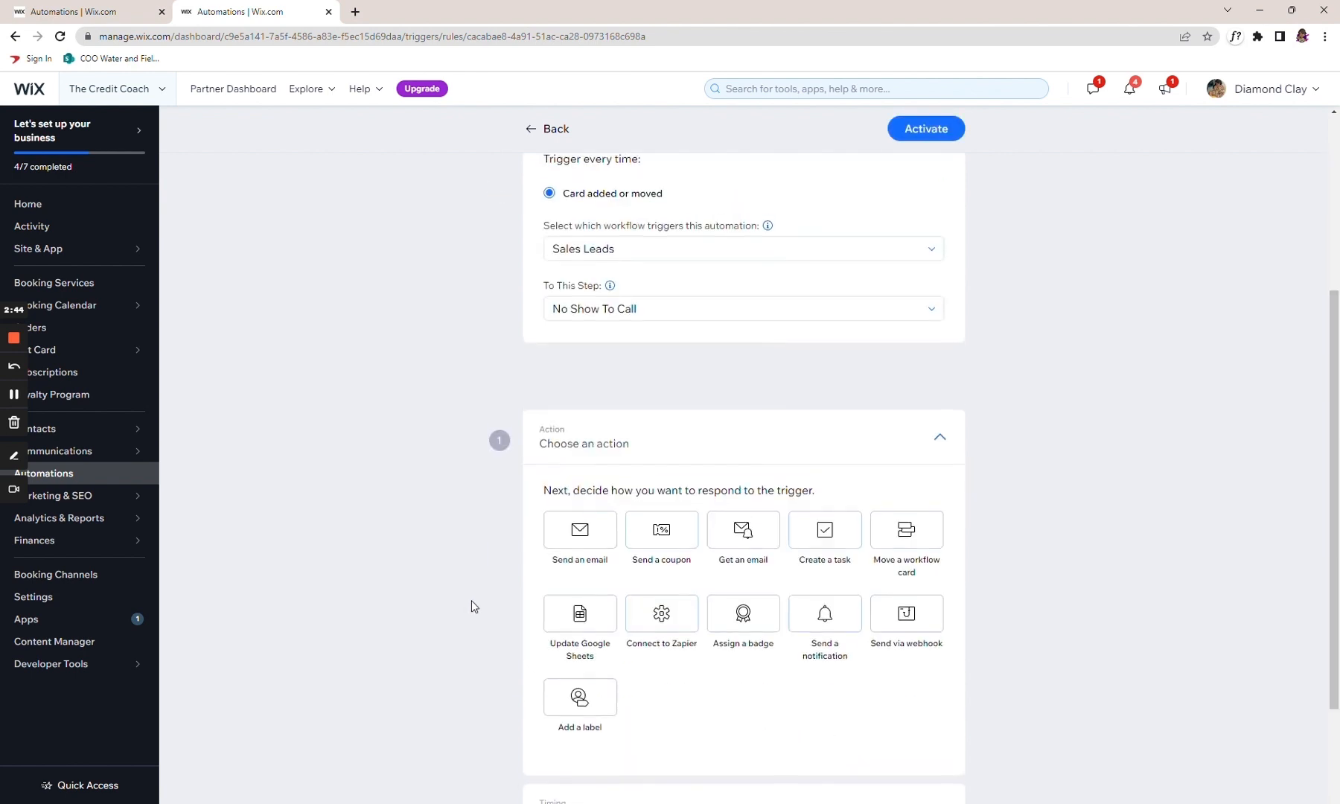
{"action": "left_click", "coordinate": [581, 525]}
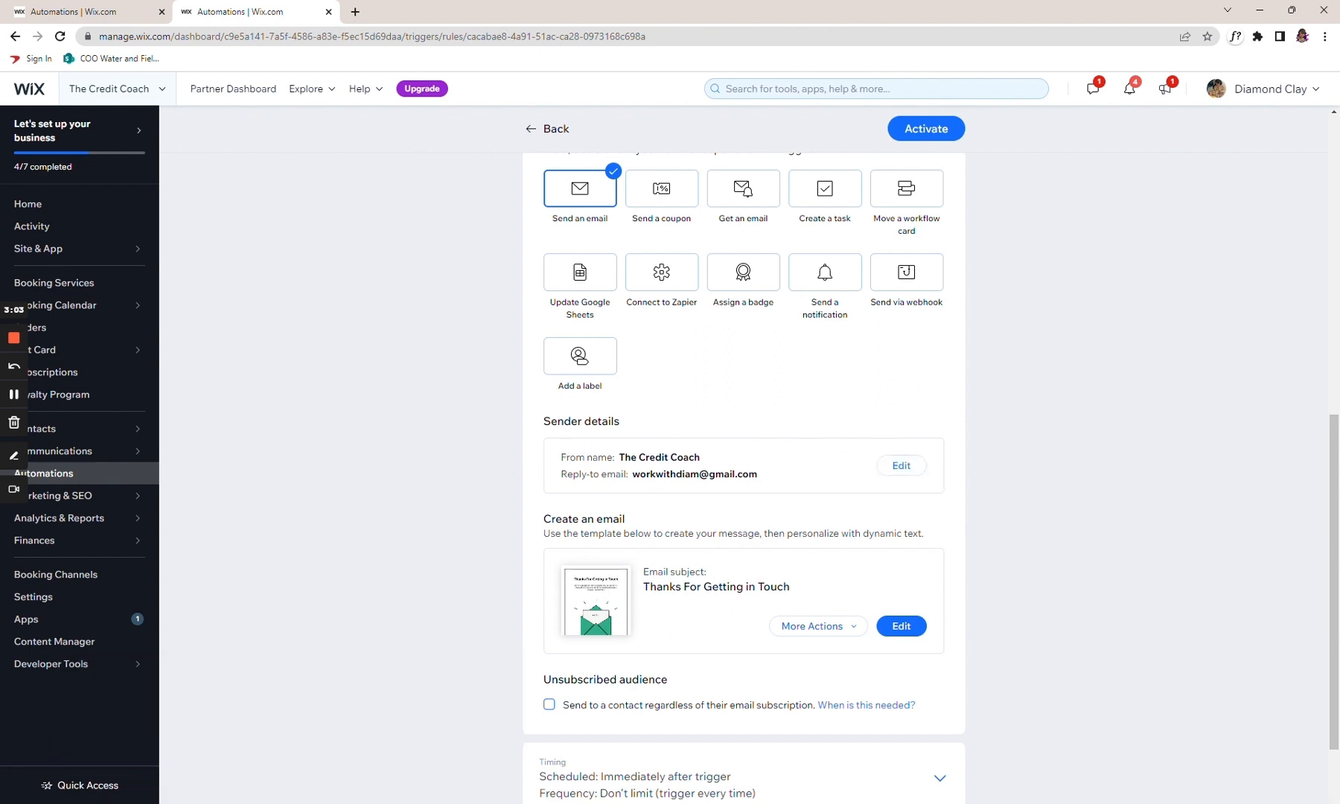
{"action": "scroll", "coordinate": [870, 506], "scroll_direction": "down", "scroll_amount": 2}
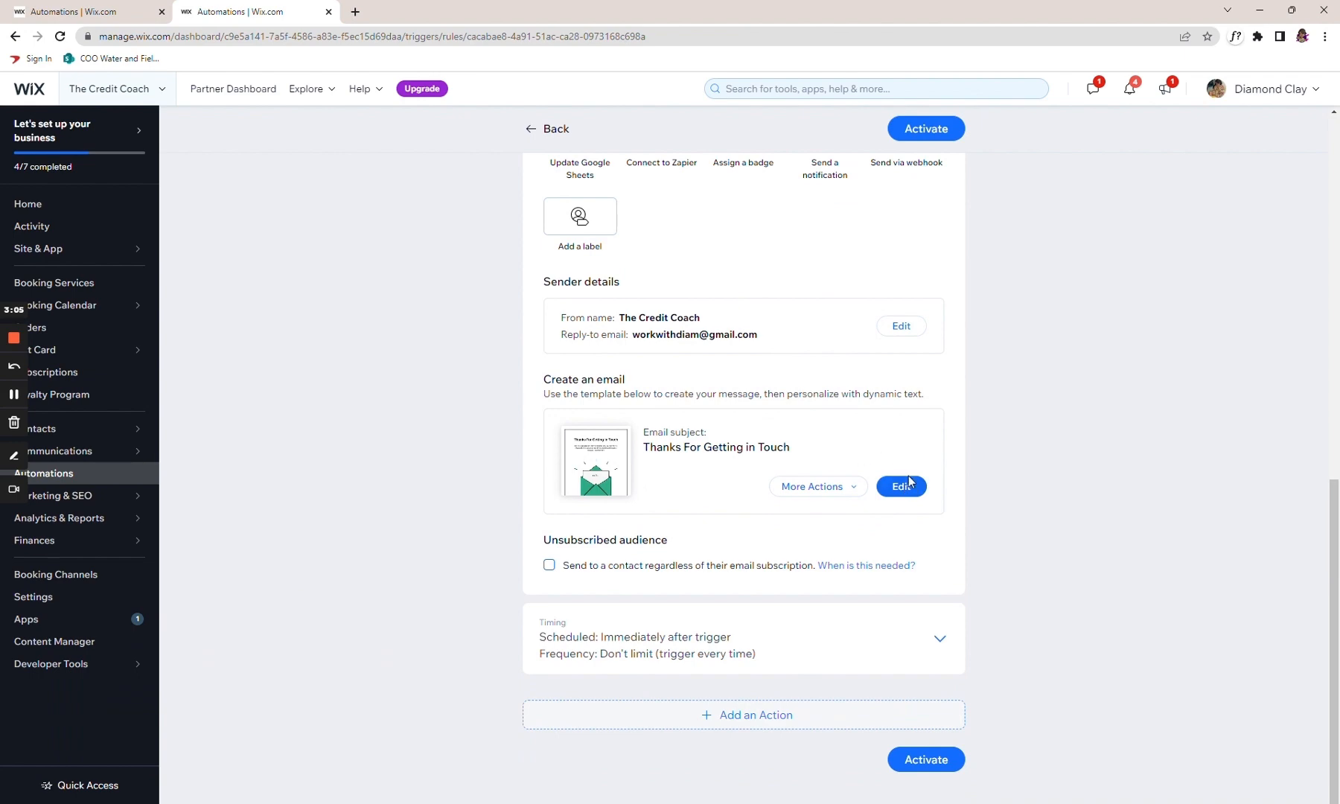
{"action": "scroll", "coordinate": [784, 518], "scroll_direction": "up", "scroll_amount": 2}
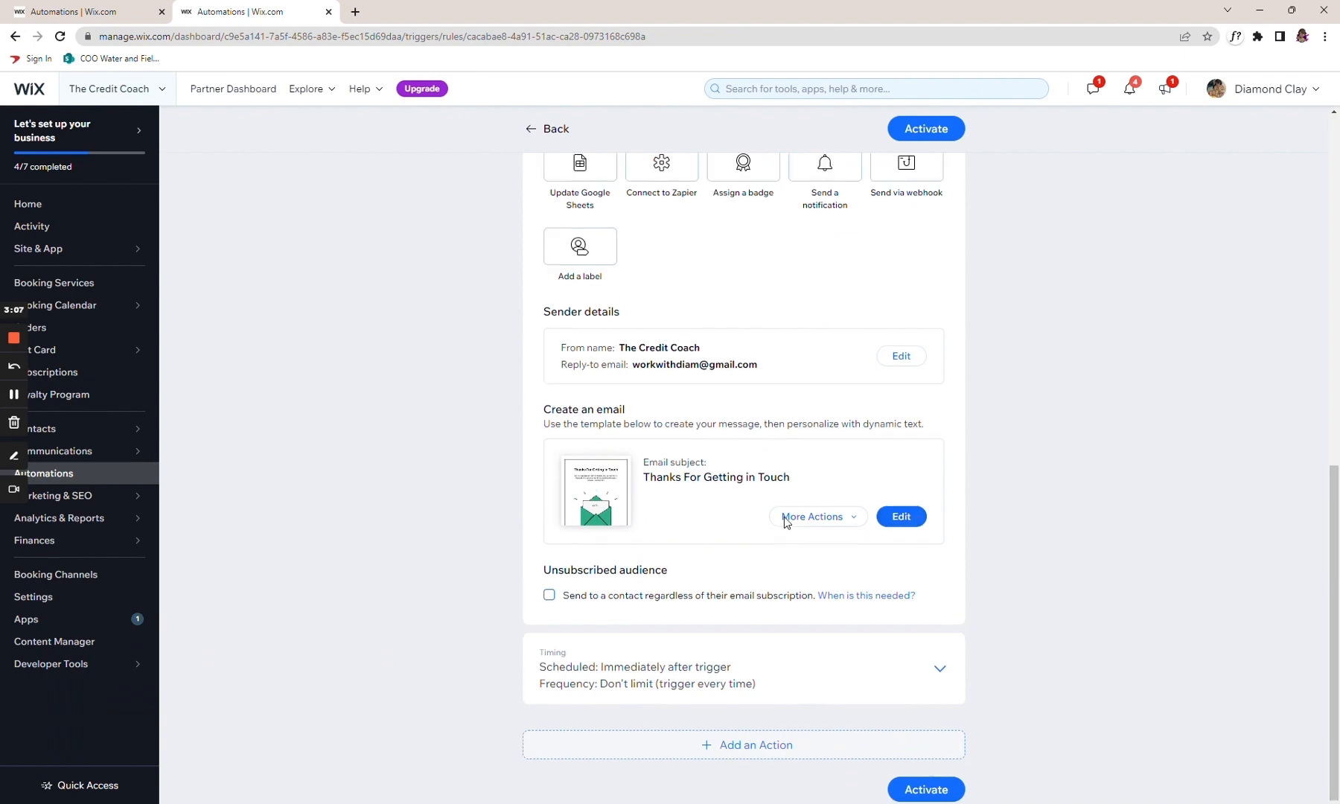
Step: Set a custom timing for the email action of 2 hours after the trigger
{"action": "scroll", "coordinate": [784, 517], "scroll_direction": "down", "scroll_amount": 2}
{"action": "left_click", "coordinate": [675, 652]}
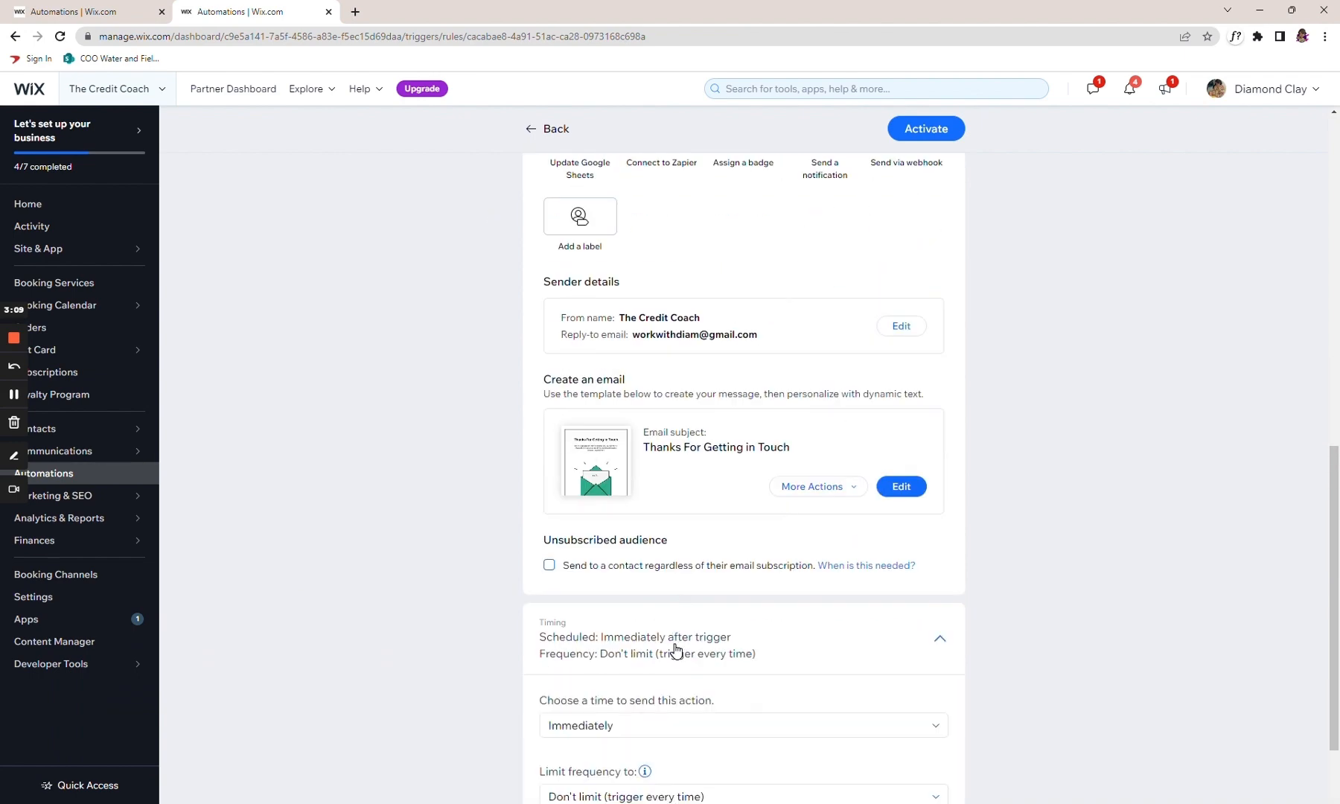
{"action": "scroll", "coordinate": [670, 633], "scroll_direction": "down", "scroll_amount": 2}
{"action": "left_click", "coordinate": [868, 579]}
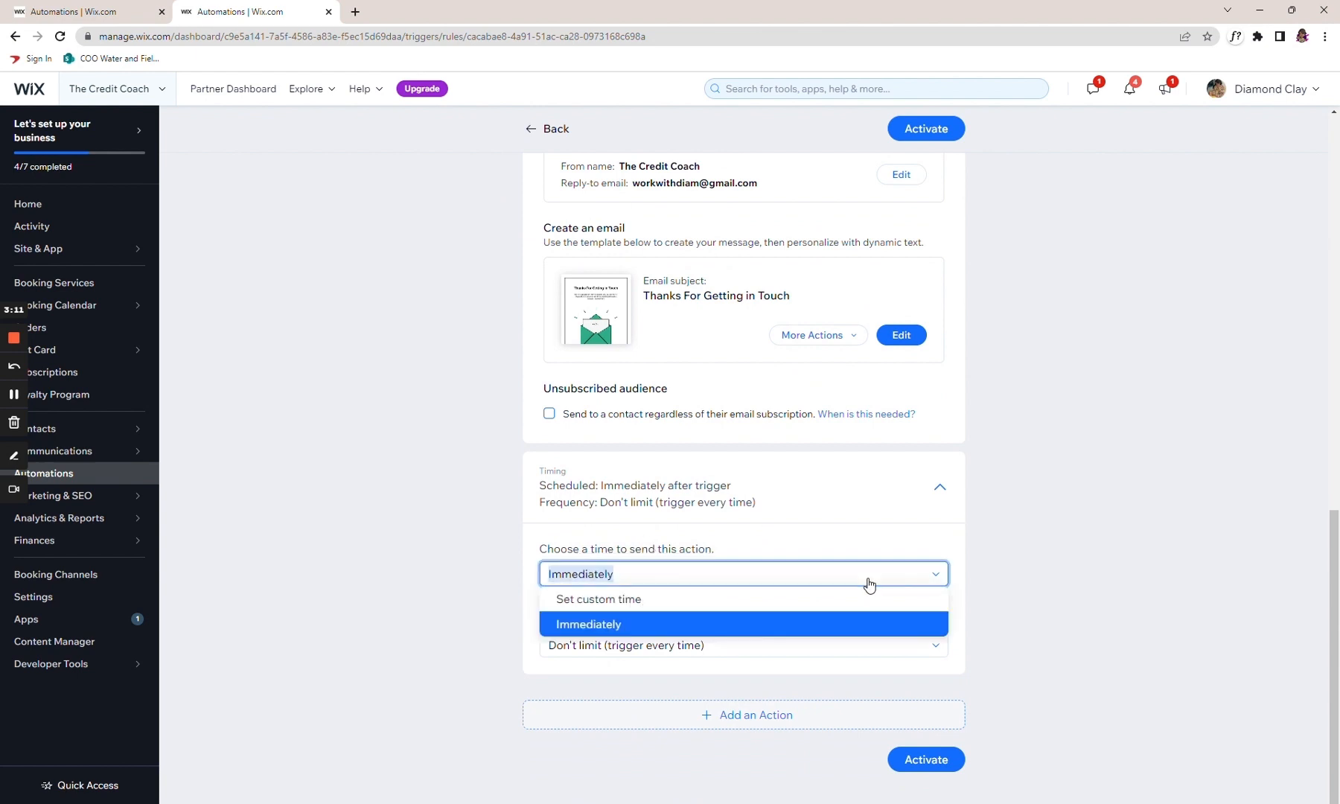
{"action": "left_click", "coordinate": [838, 602]}
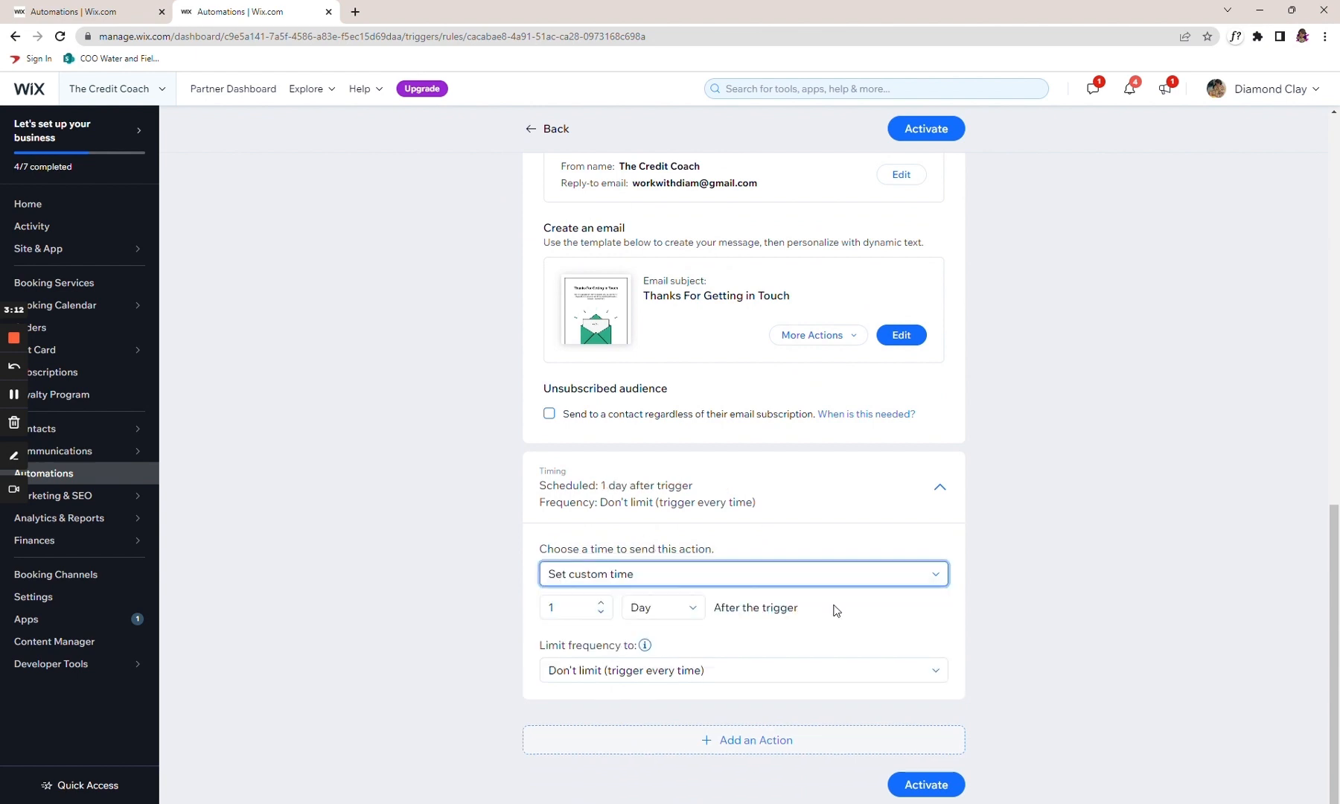
{"action": "left_click", "coordinate": [599, 603]}
{"action": "left_click", "coordinate": [665, 614]}
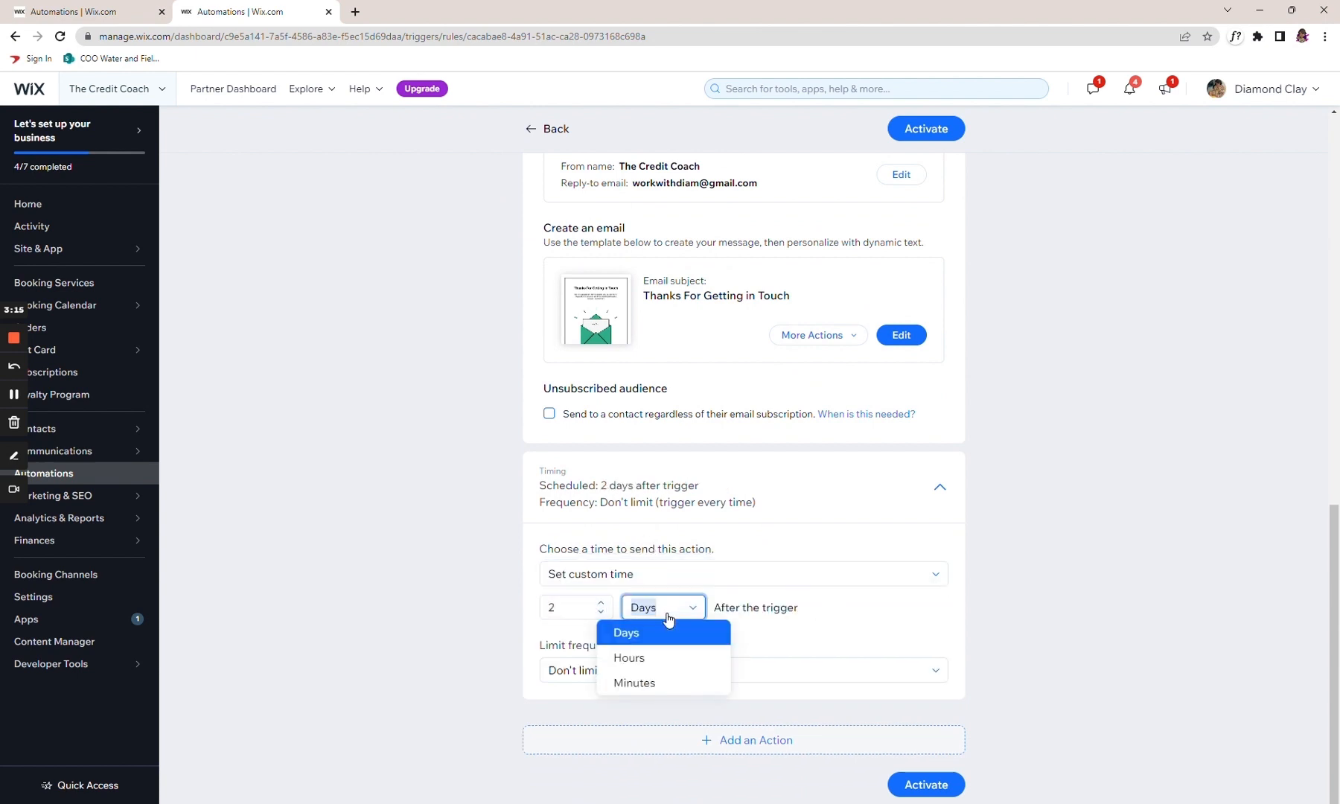
{"action": "left_click", "coordinate": [670, 659]}
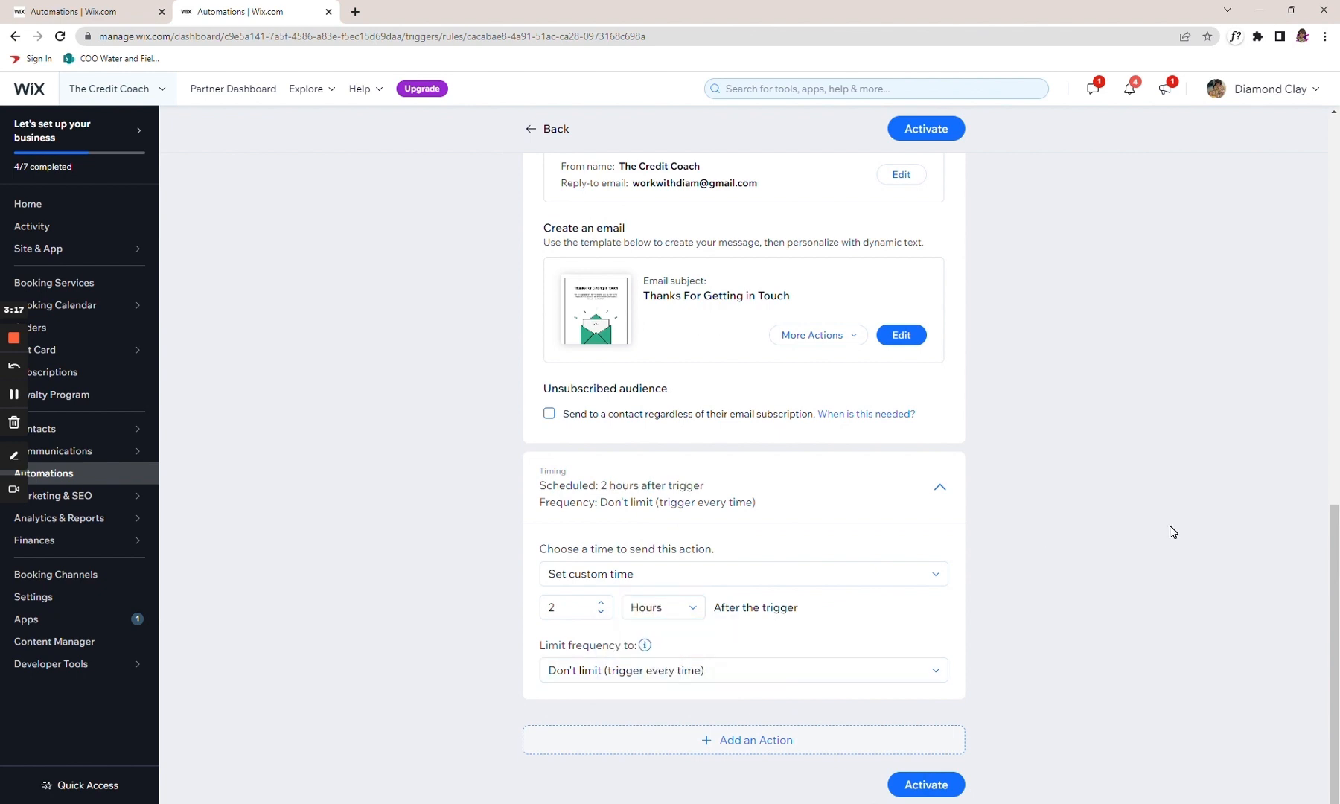
Step: Open the automation's email template for editing and change its subject line to "Forgot Us?"
{"action": "left_click", "coordinate": [901, 334]}
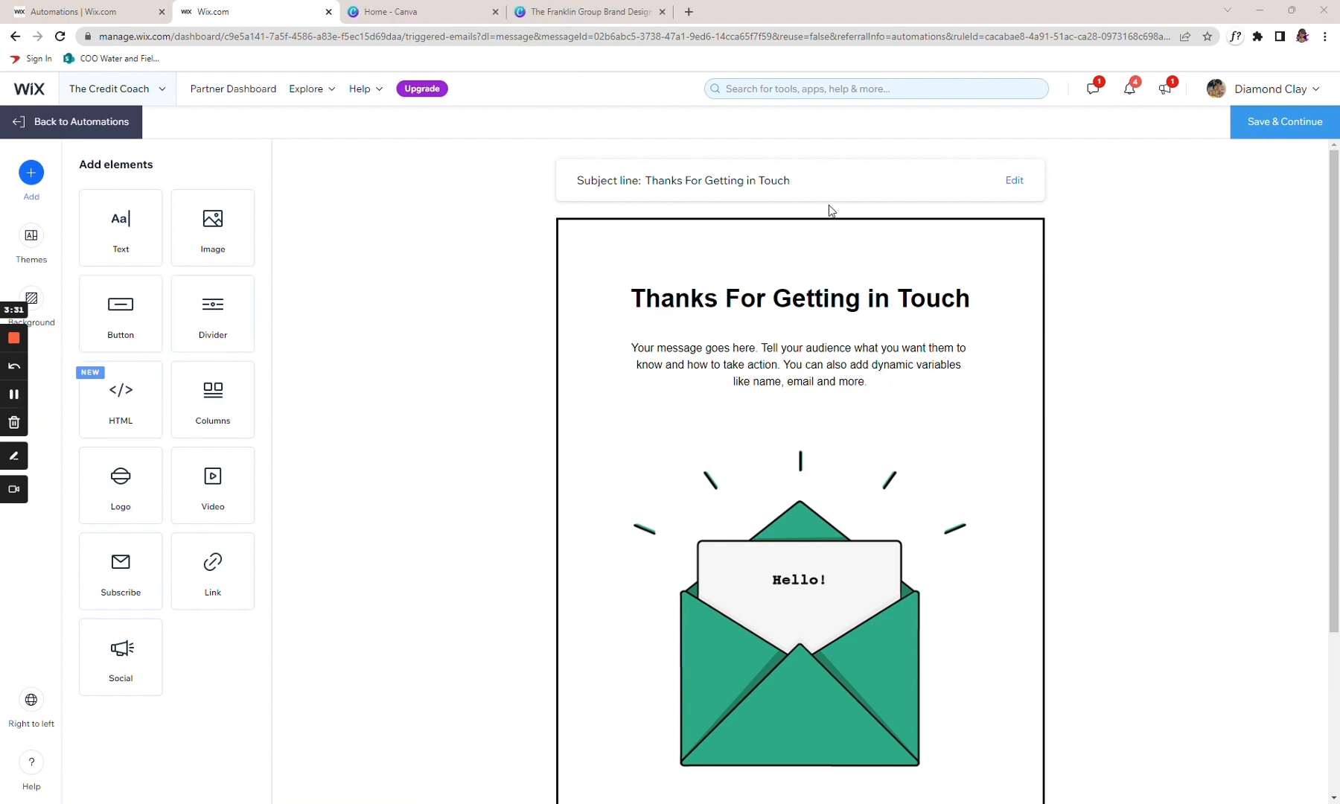
{"action": "left_click", "coordinate": [1014, 180]}
{"action": "left_click", "coordinate": [737, 393]}
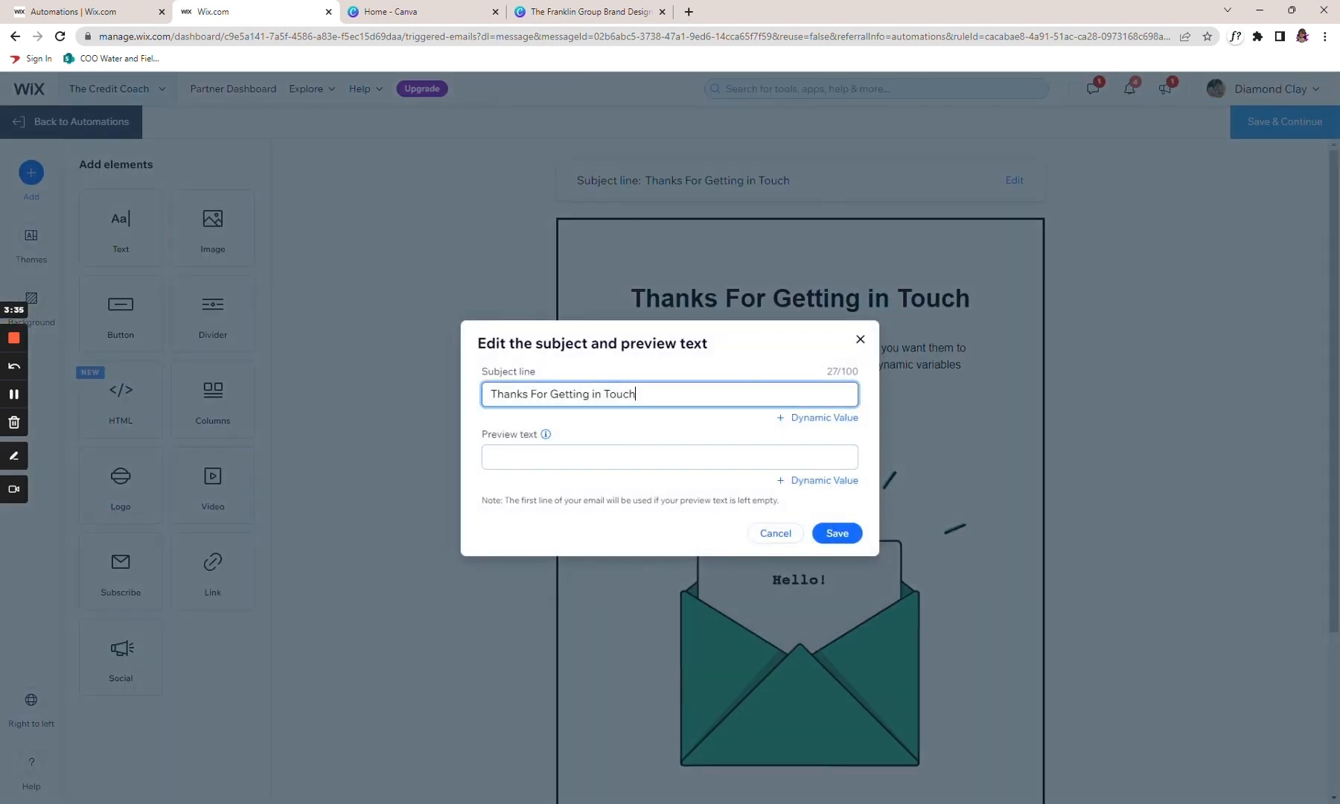
{"action": "left_click_drag", "start_coordinate": [737, 393], "coordinate": [447, 418]}
{"action": "type", "text": "Fu"}
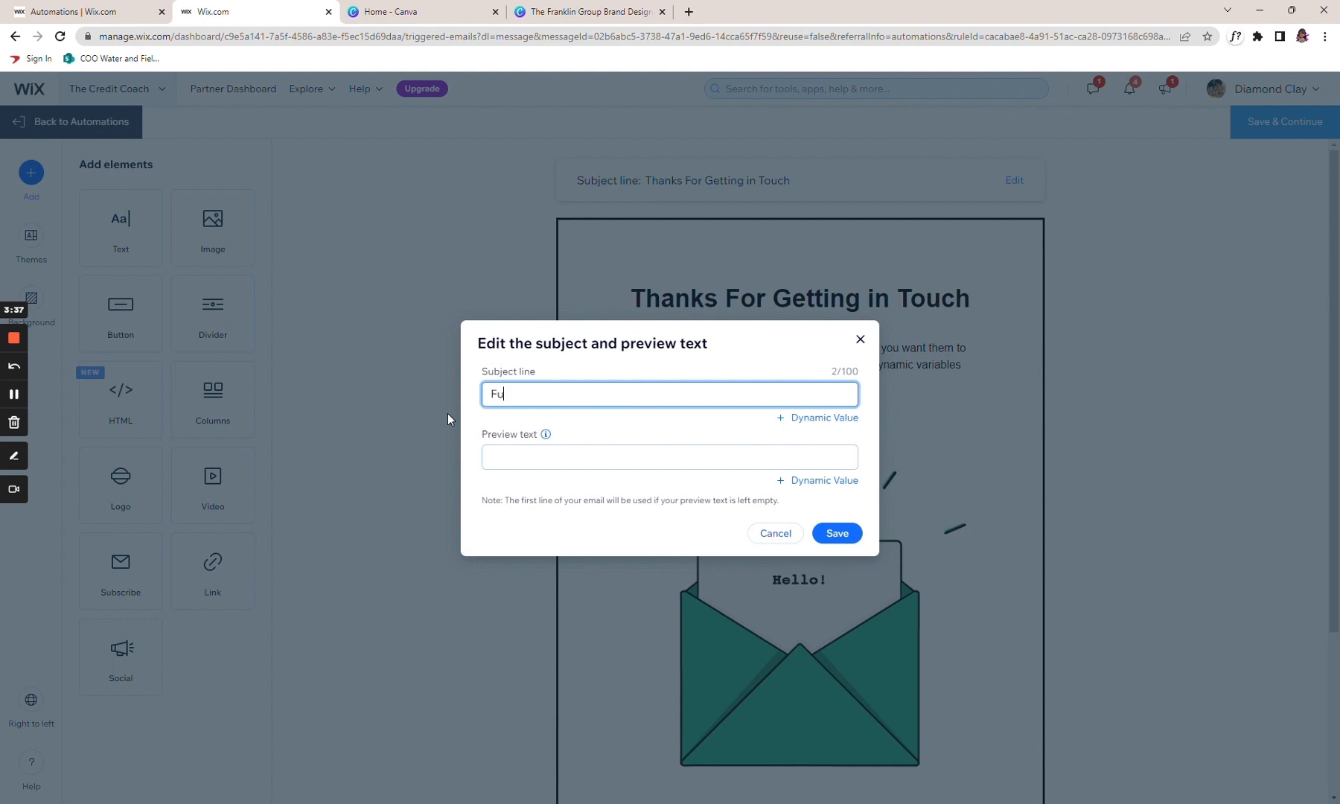
{"action": "key", "text": "BackSpace"}
{"action": "type", "text": "orgot Us?"}
{"action": "left_click", "coordinate": [828, 532]}
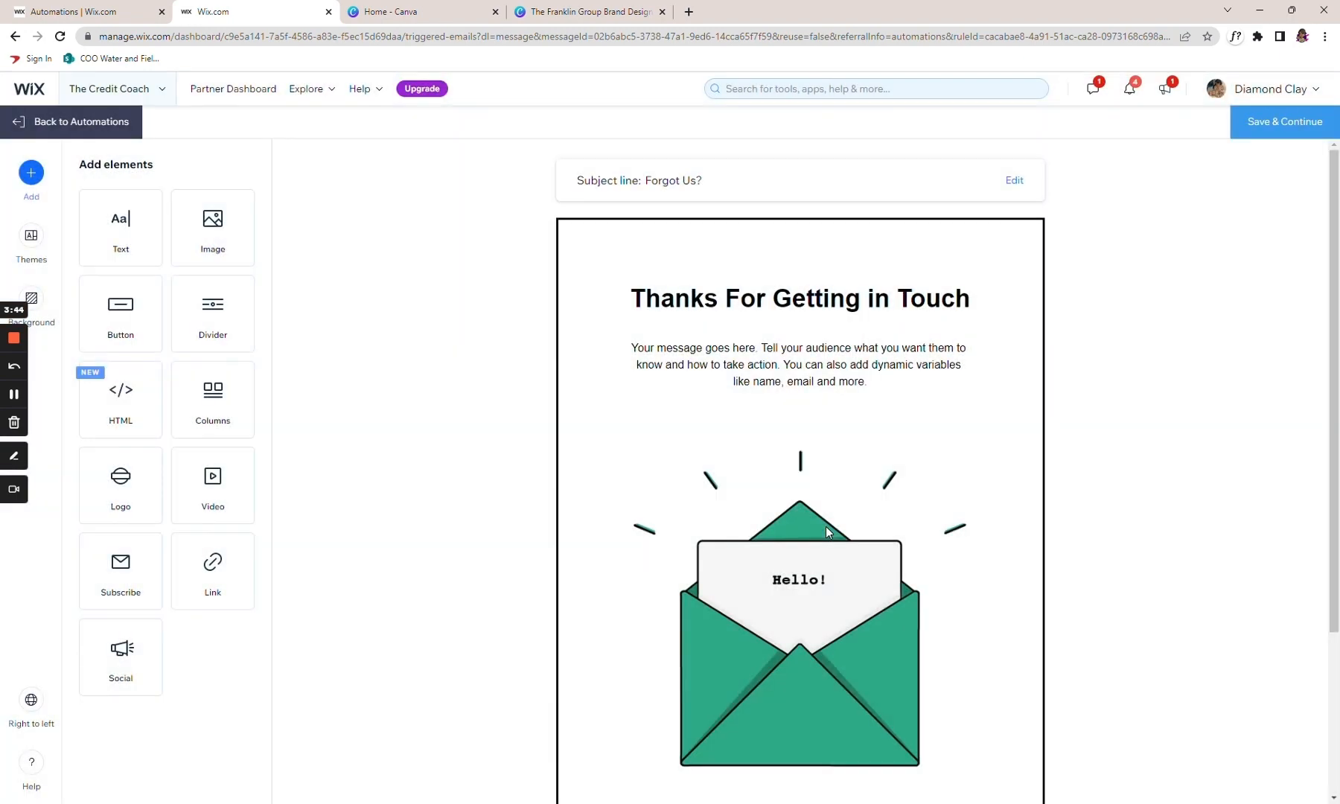
Step: Add a logo element above the email heading, using The Franklin Group Logo v2.png from the site files
{"action": "left_click", "coordinate": [756, 315]}
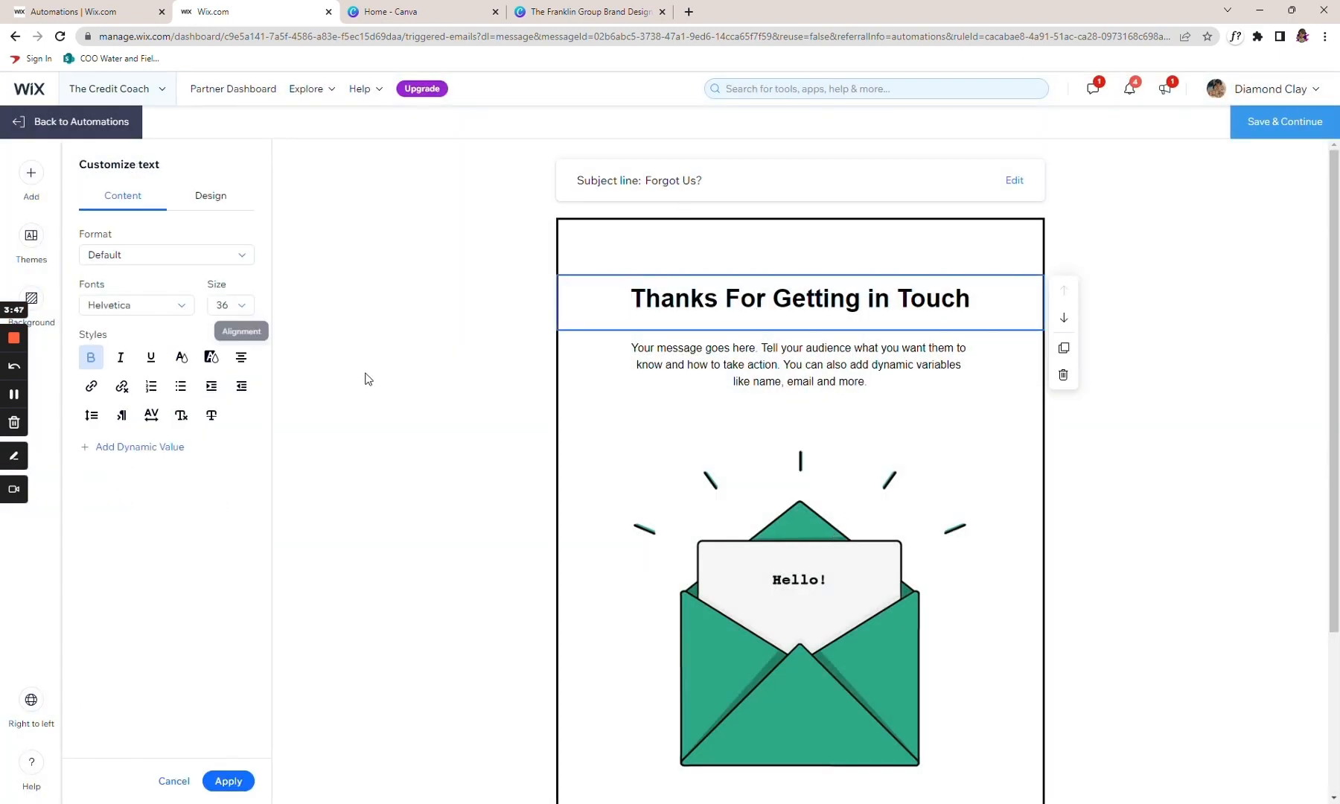
{"action": "left_click", "coordinate": [397, 388]}
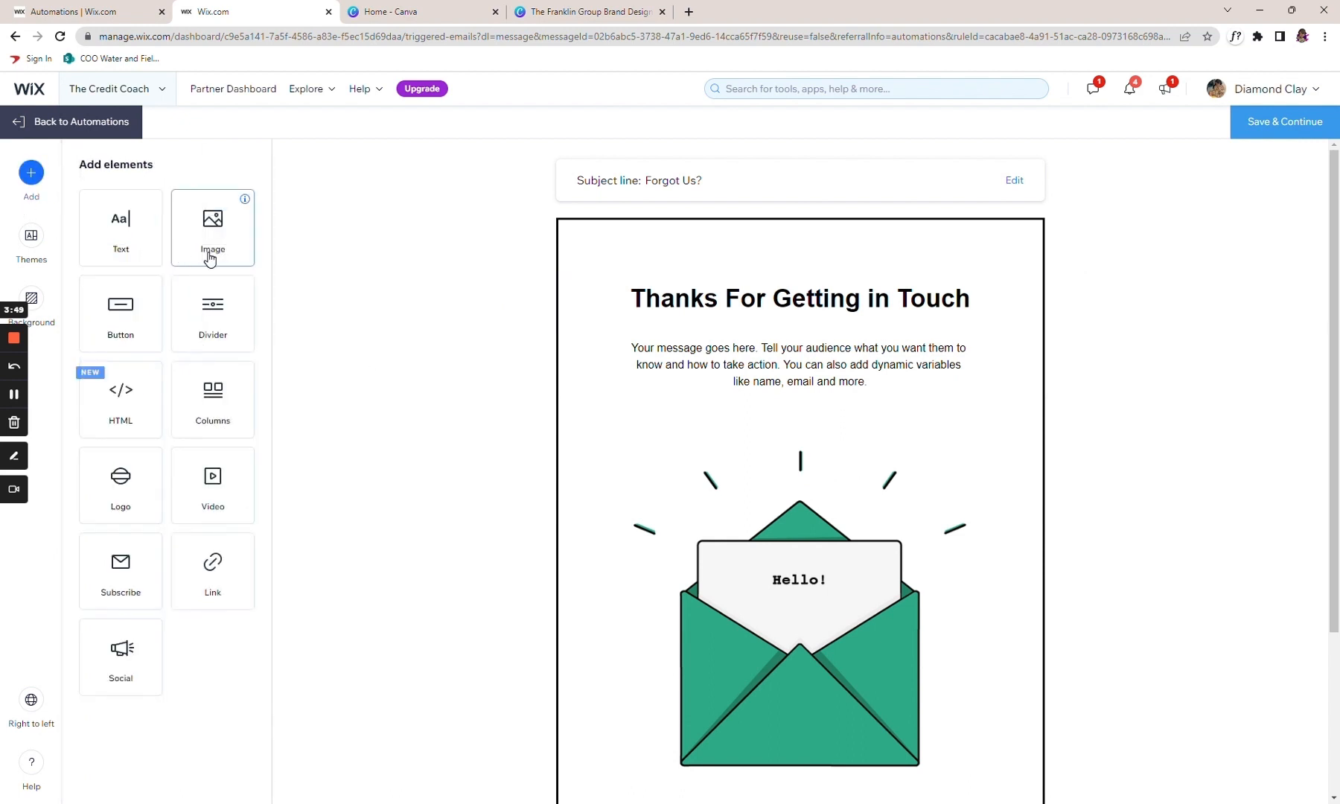
{"action": "left_click", "coordinate": [121, 483]}
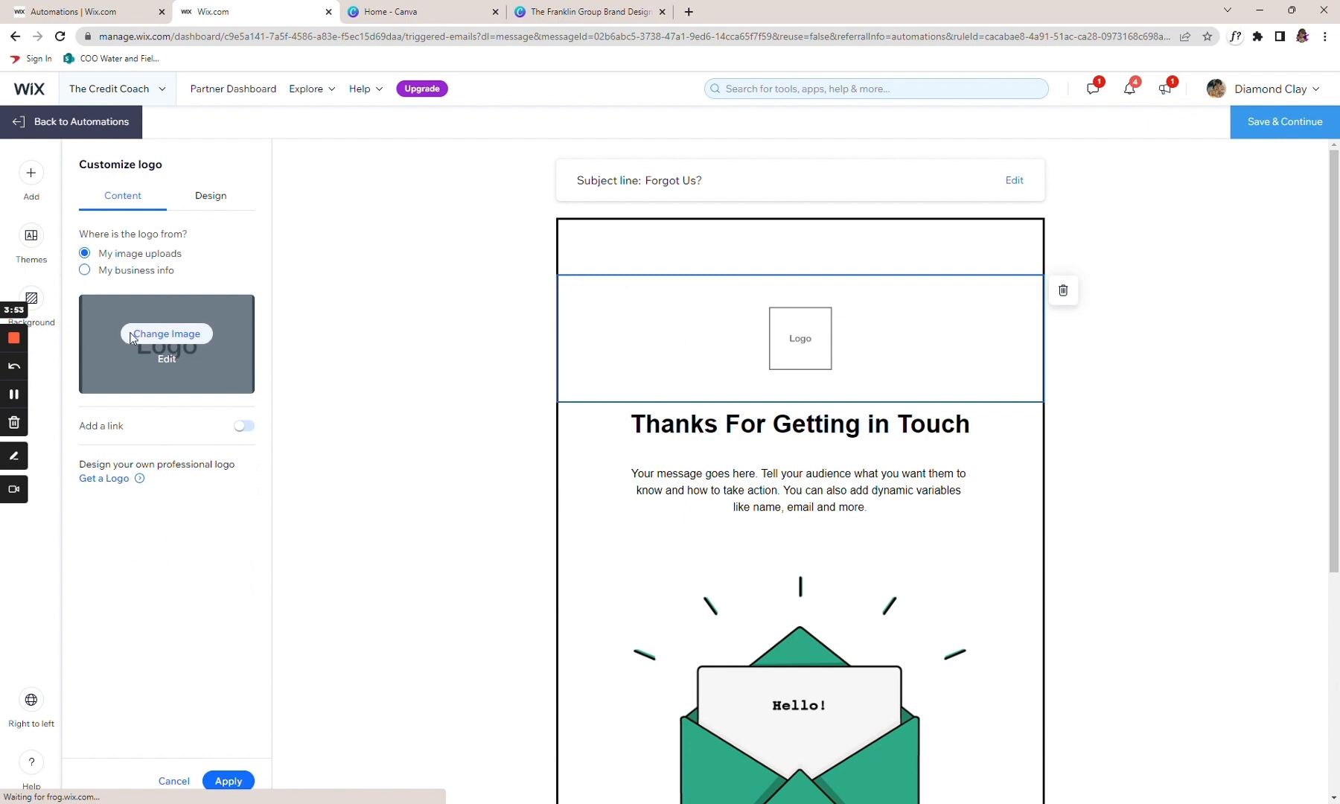
{"action": "left_click", "coordinate": [166, 334]}
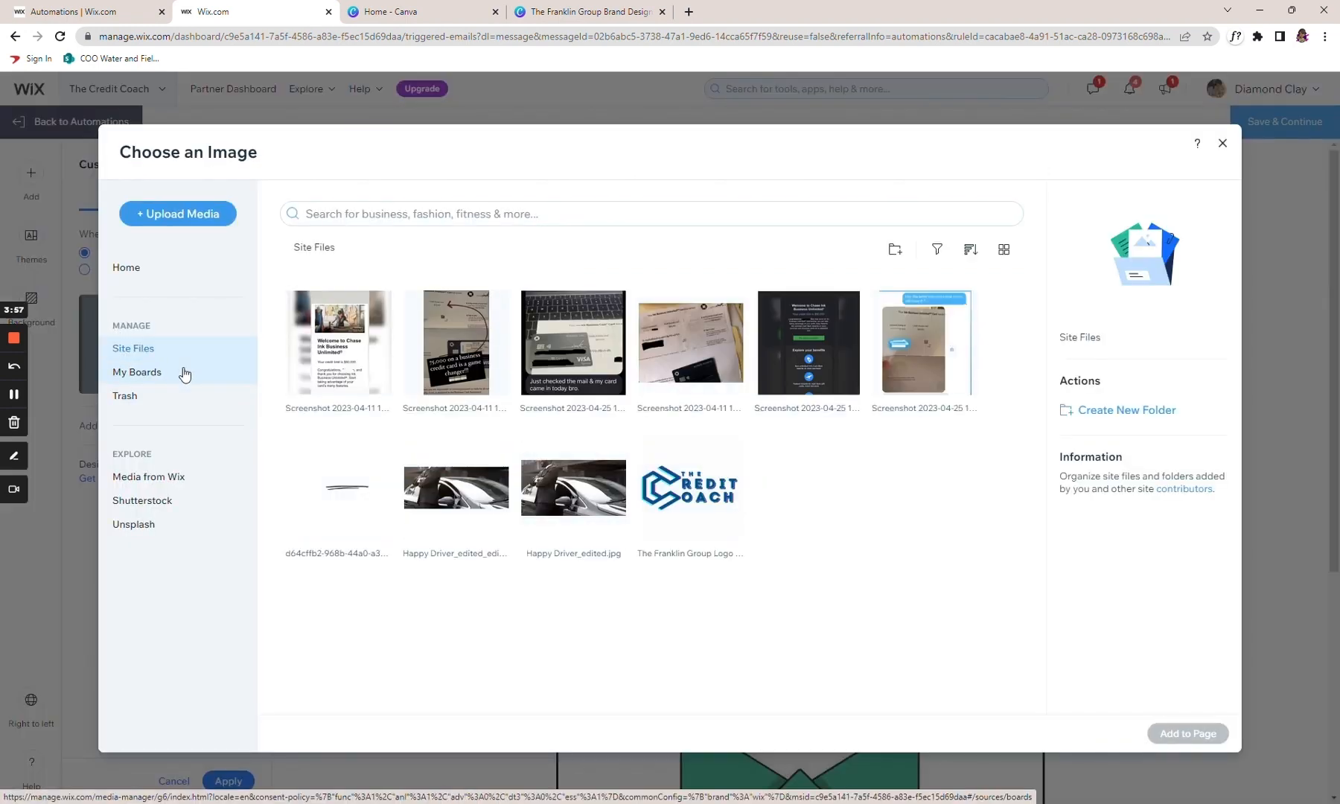
{"action": "left_click", "coordinate": [691, 492]}
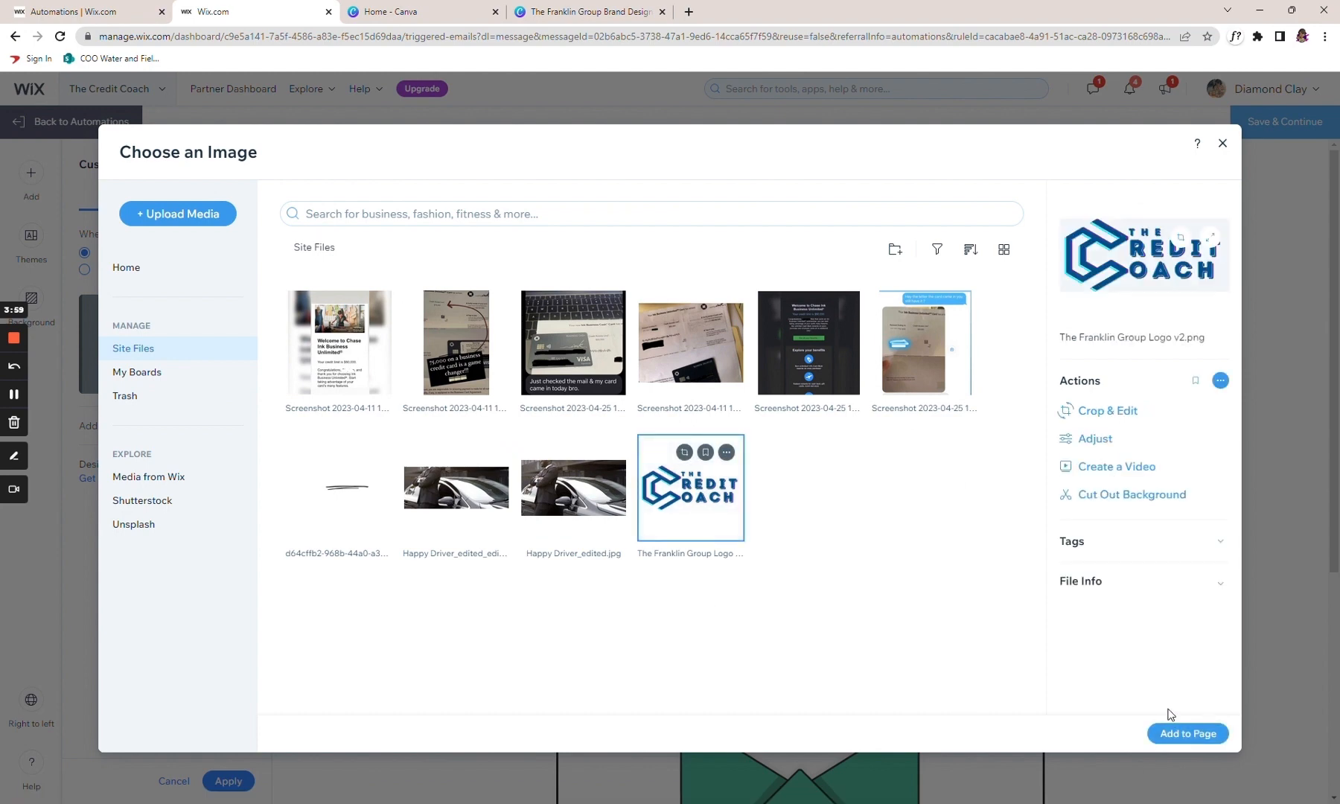
{"action": "left_click", "coordinate": [1168, 731]}
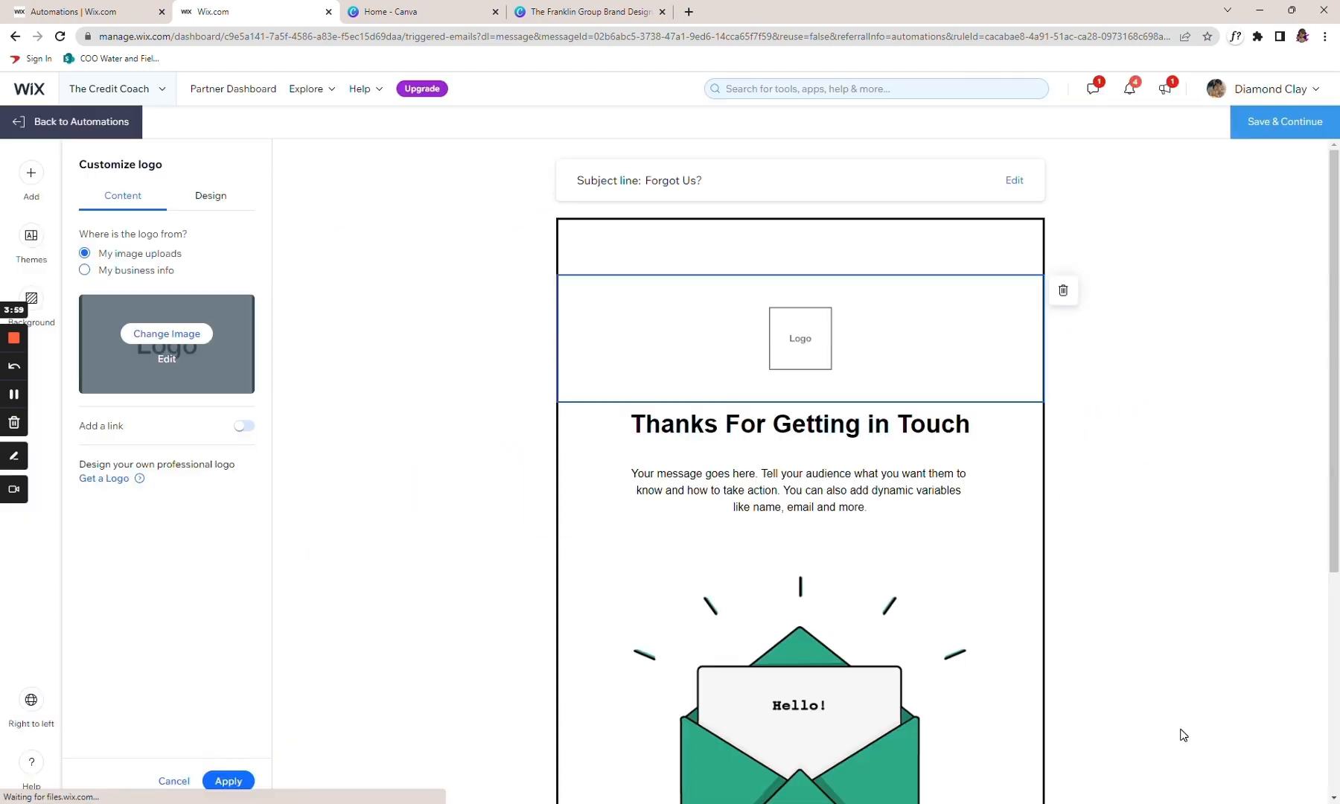
{"action": "left_click", "coordinate": [758, 255]}
{"action": "left_click", "coordinate": [937, 341]}
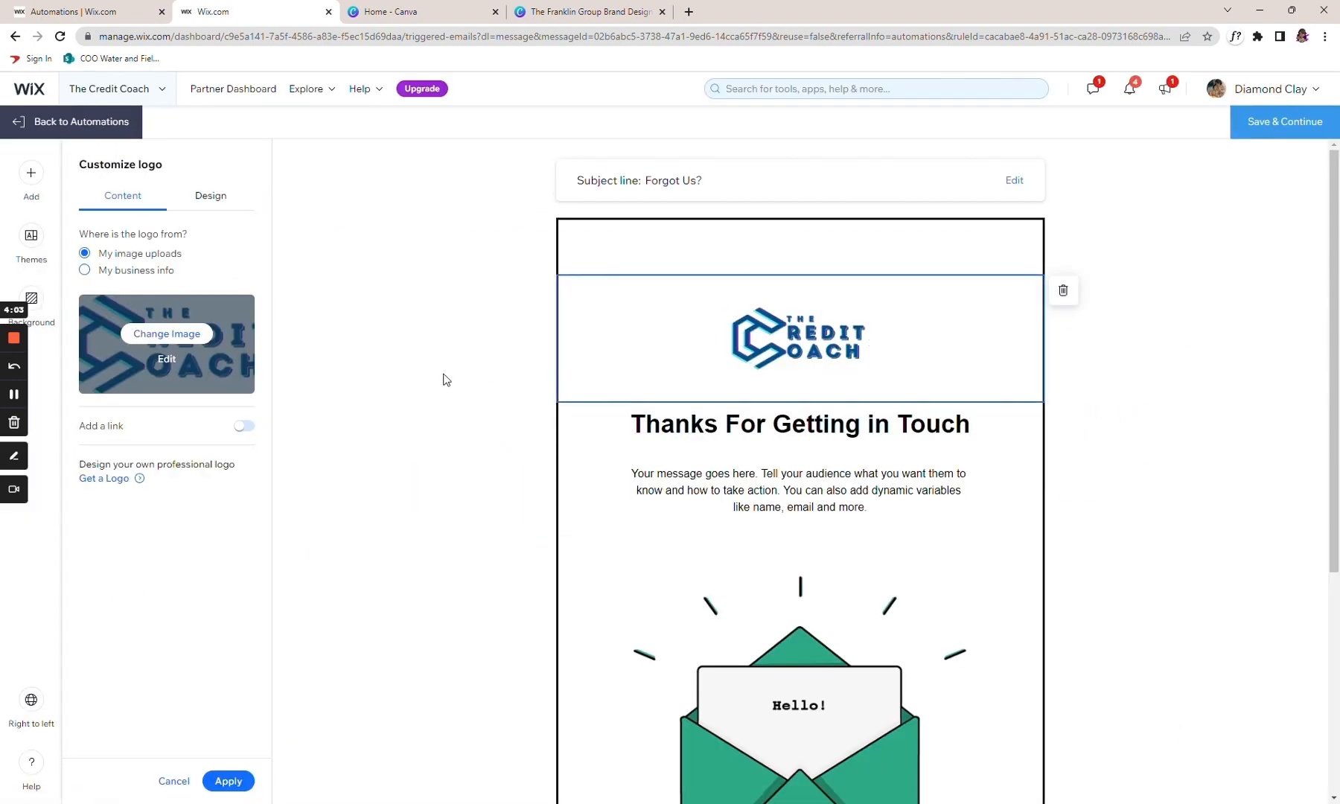
Step: Add a link to the email logo pointing to thefranklingroupinc.com and apply it
{"action": "left_click", "coordinate": [243, 426]}
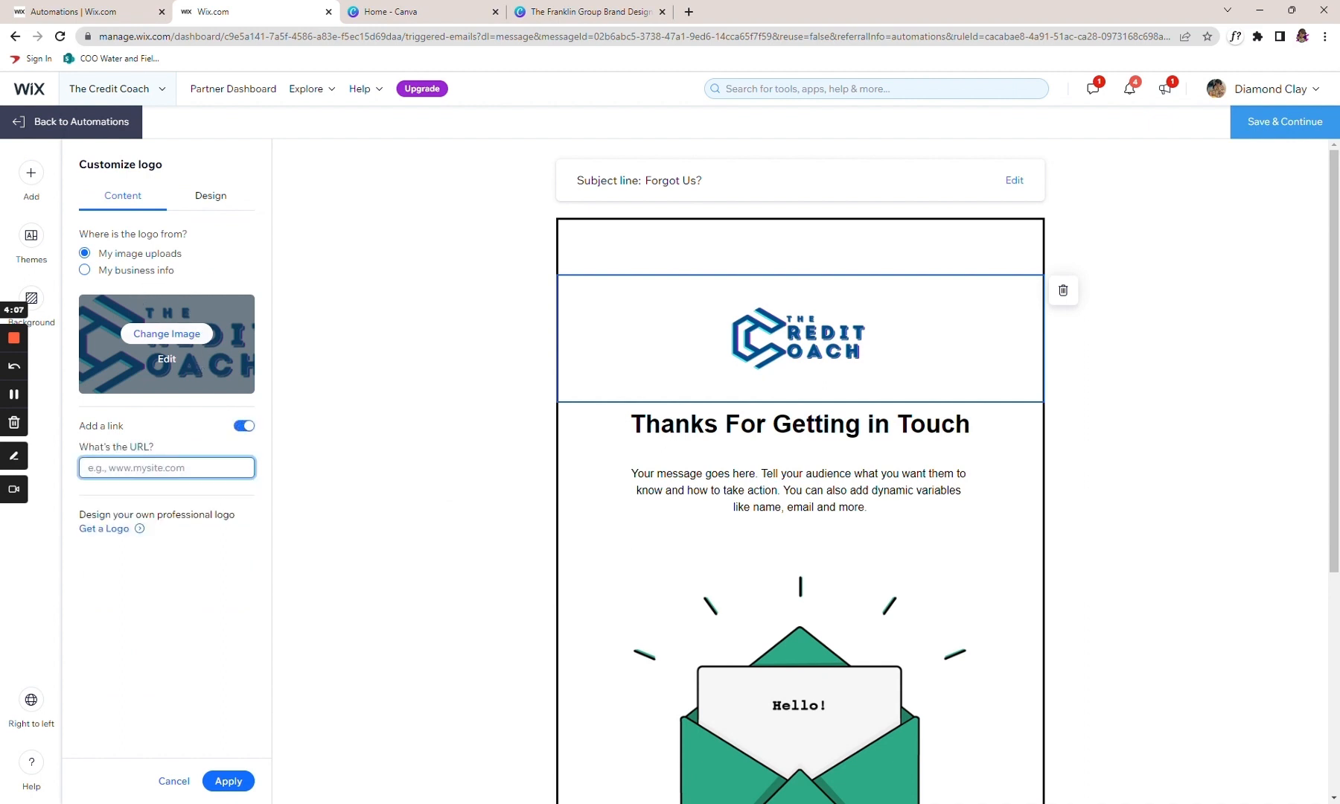
{"action": "type", "text": "thefranklingroupinc.com"}
{"action": "left_click", "coordinate": [226, 783]}
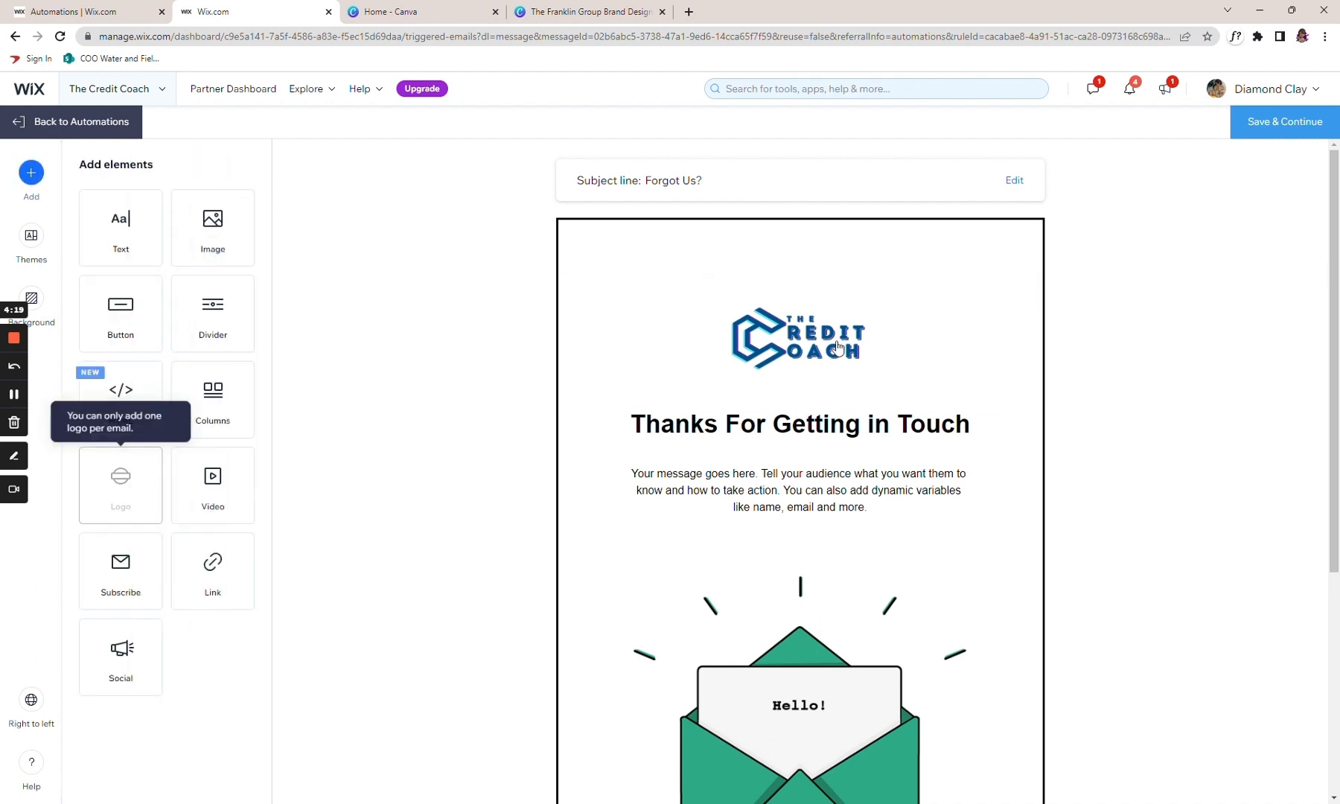
Step: Try the small and large logo sizes, return to medium, and set the logo's top and bottom padding to 0 px
{"action": "left_click", "coordinate": [120, 481]}
{"action": "left_click", "coordinate": [208, 205]}
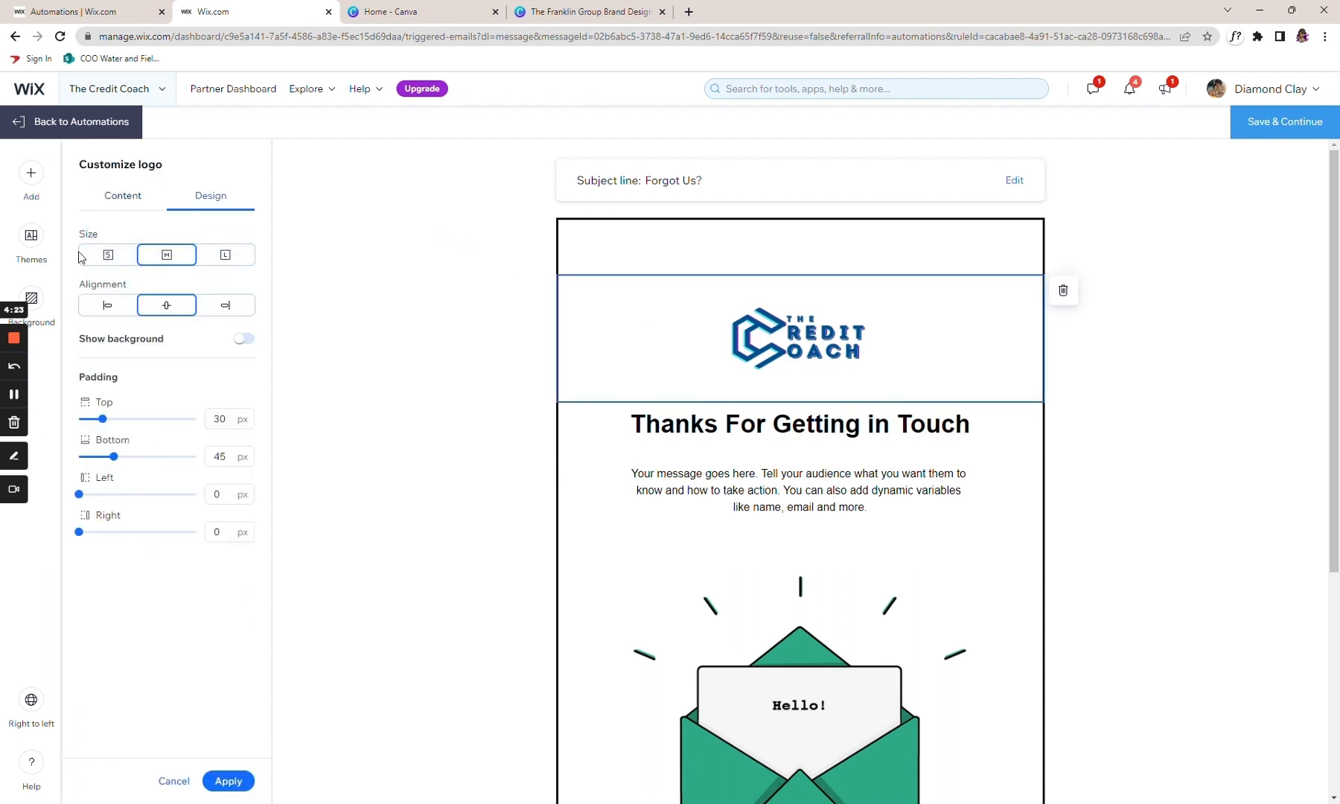
{"action": "left_click", "coordinate": [105, 256]}
{"action": "left_click", "coordinate": [222, 255]}
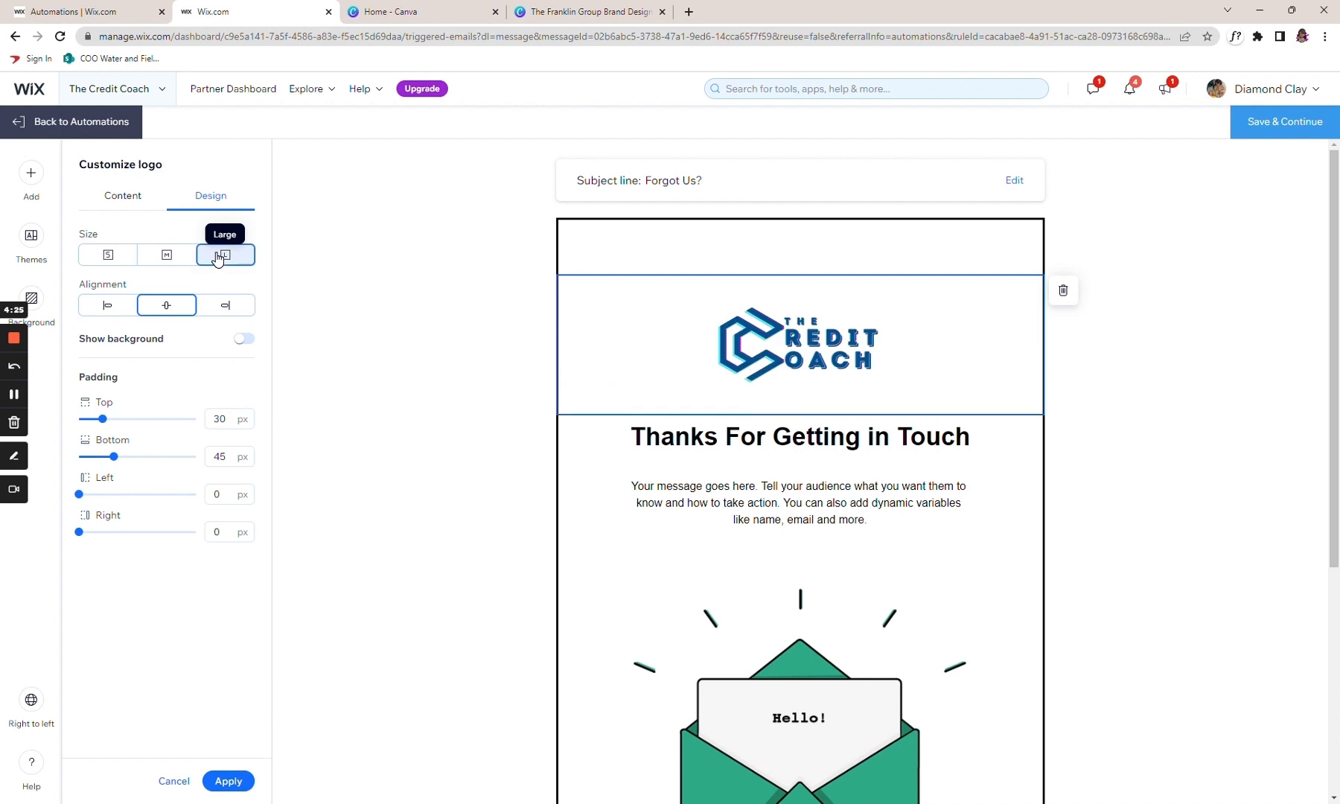
{"action": "left_click", "coordinate": [184, 257]}
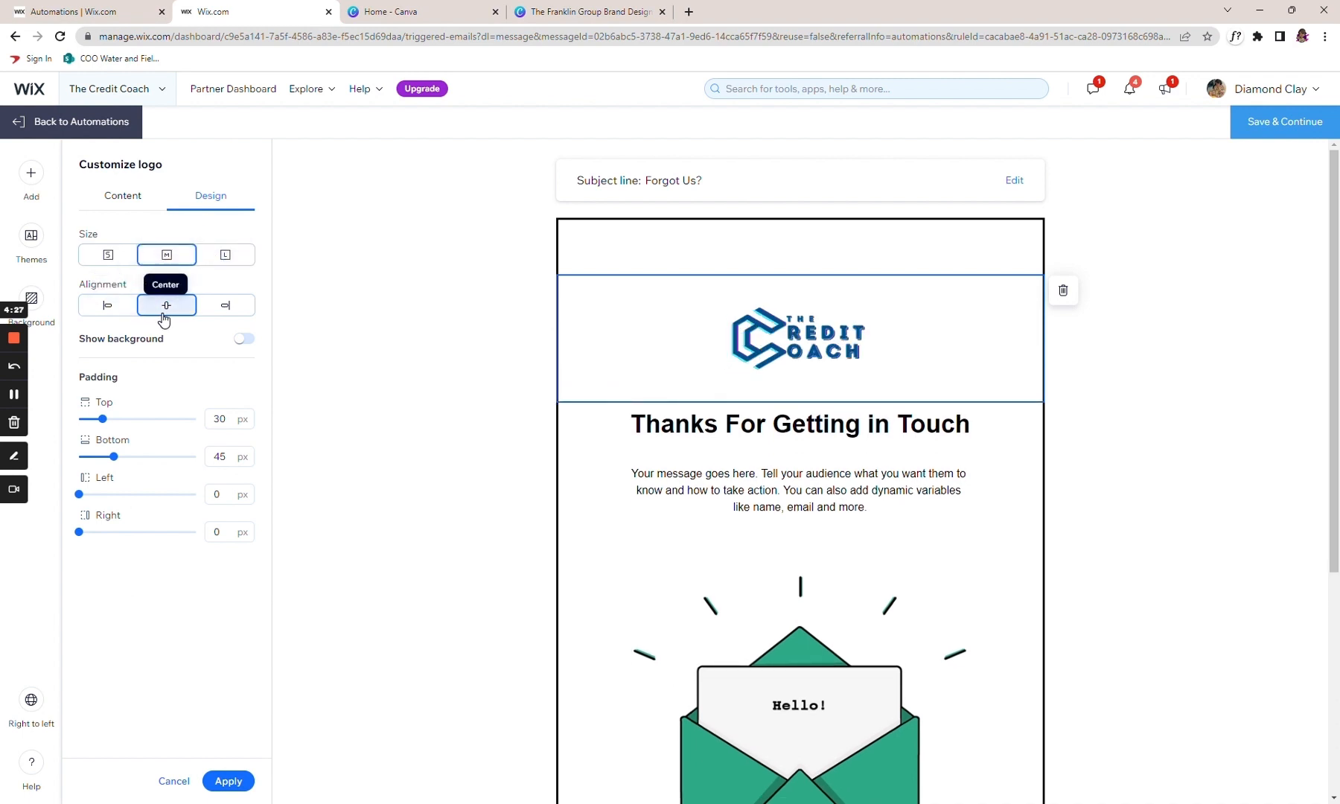
{"action": "left_click_drag", "start_coordinate": [103, 419], "coordinate": [29, 467]}
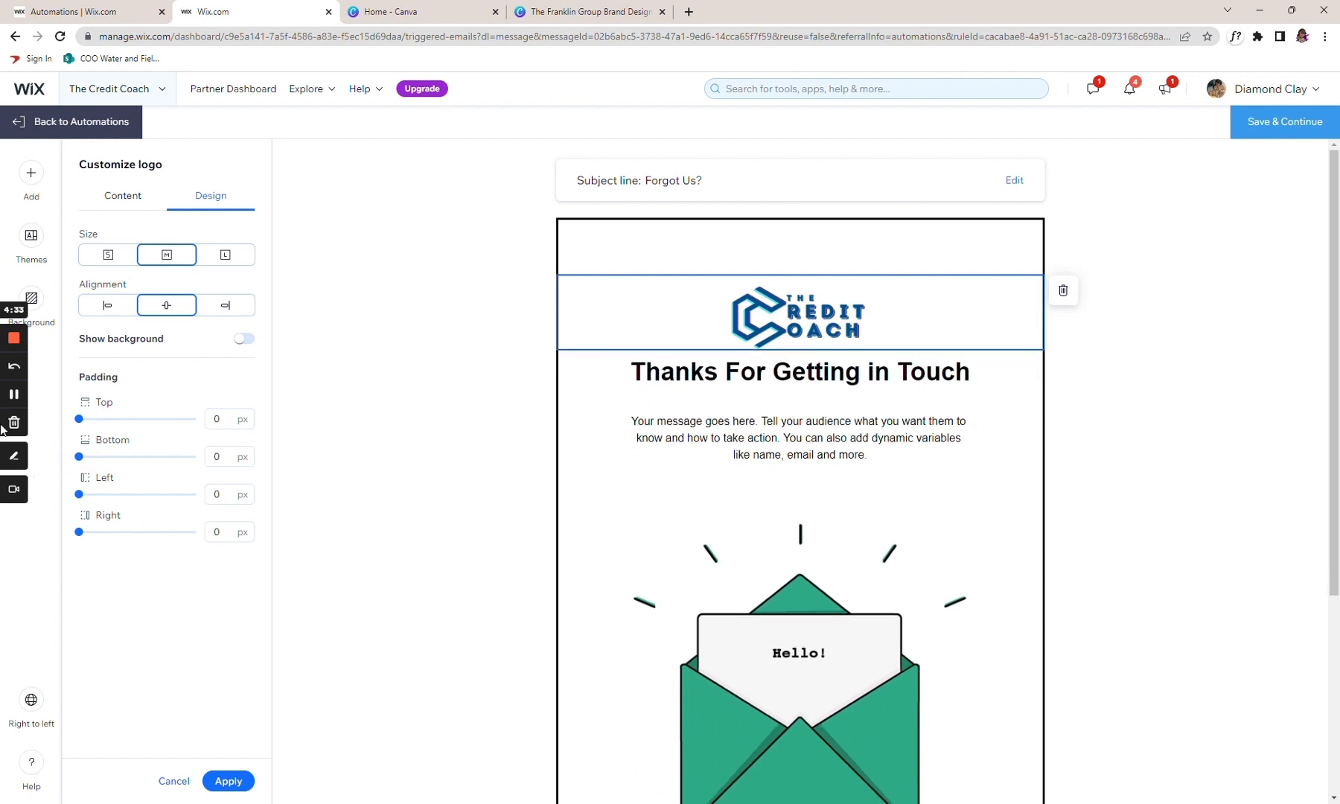
{"action": "left_click", "coordinate": [229, 784]}
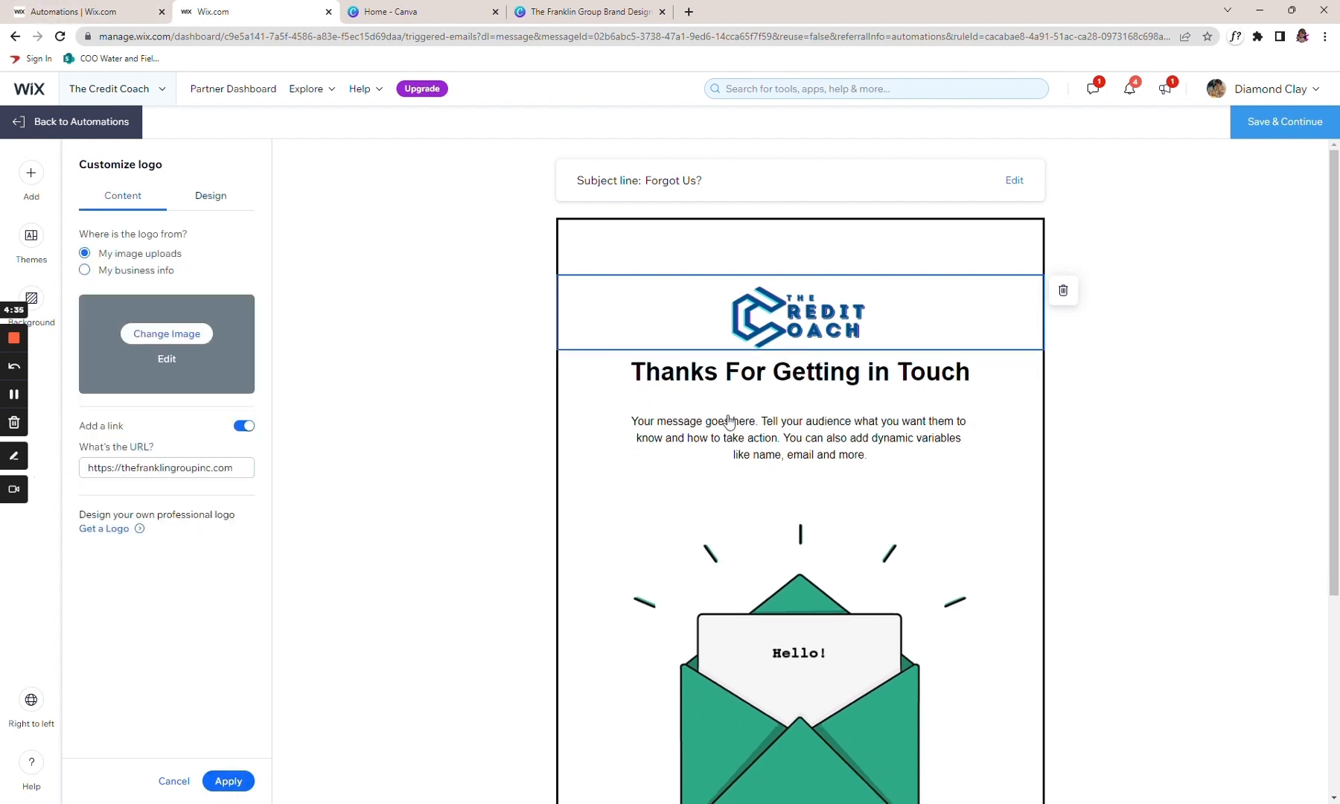
Step: Replace the email heading text with "Still There?"
{"action": "left_click", "coordinate": [793, 374]}
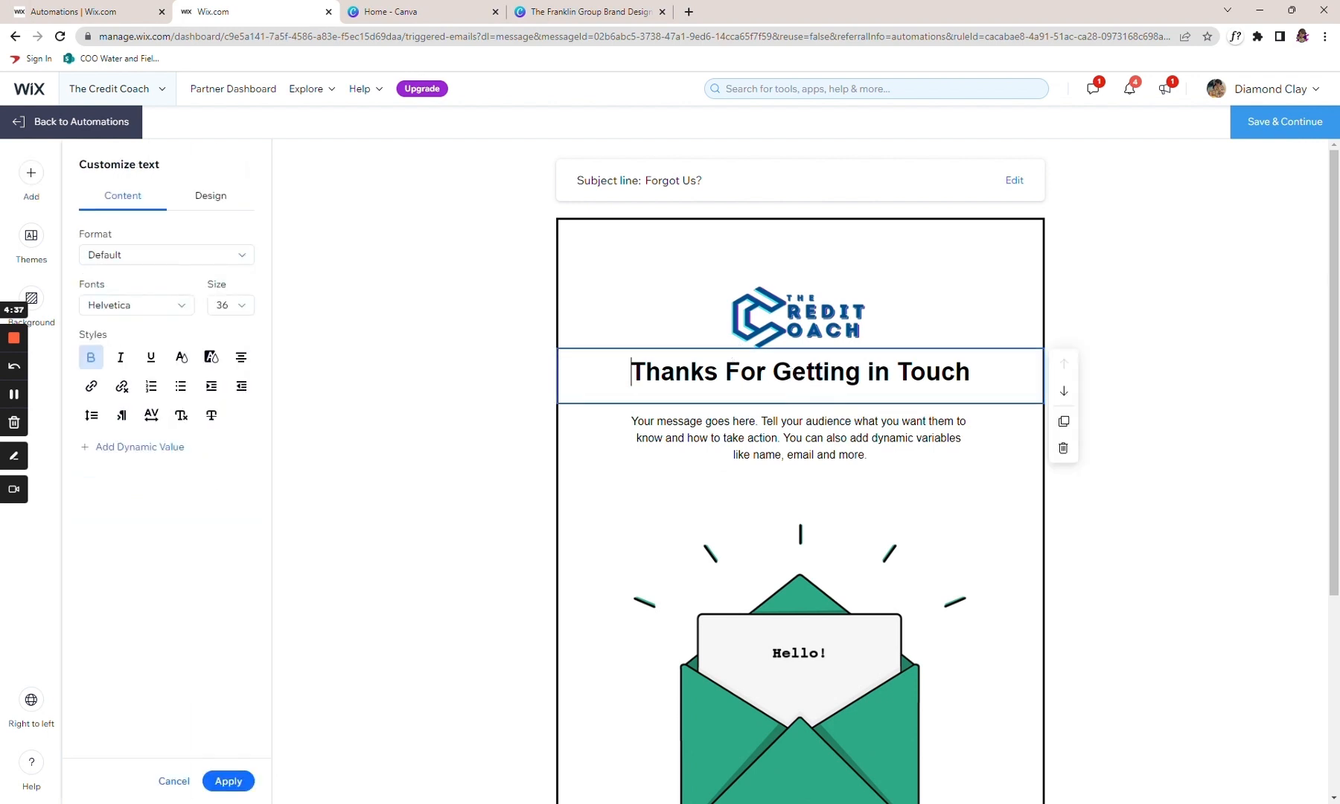
{"action": "left_click_drag", "start_coordinate": [632, 371], "coordinate": [970, 372]}
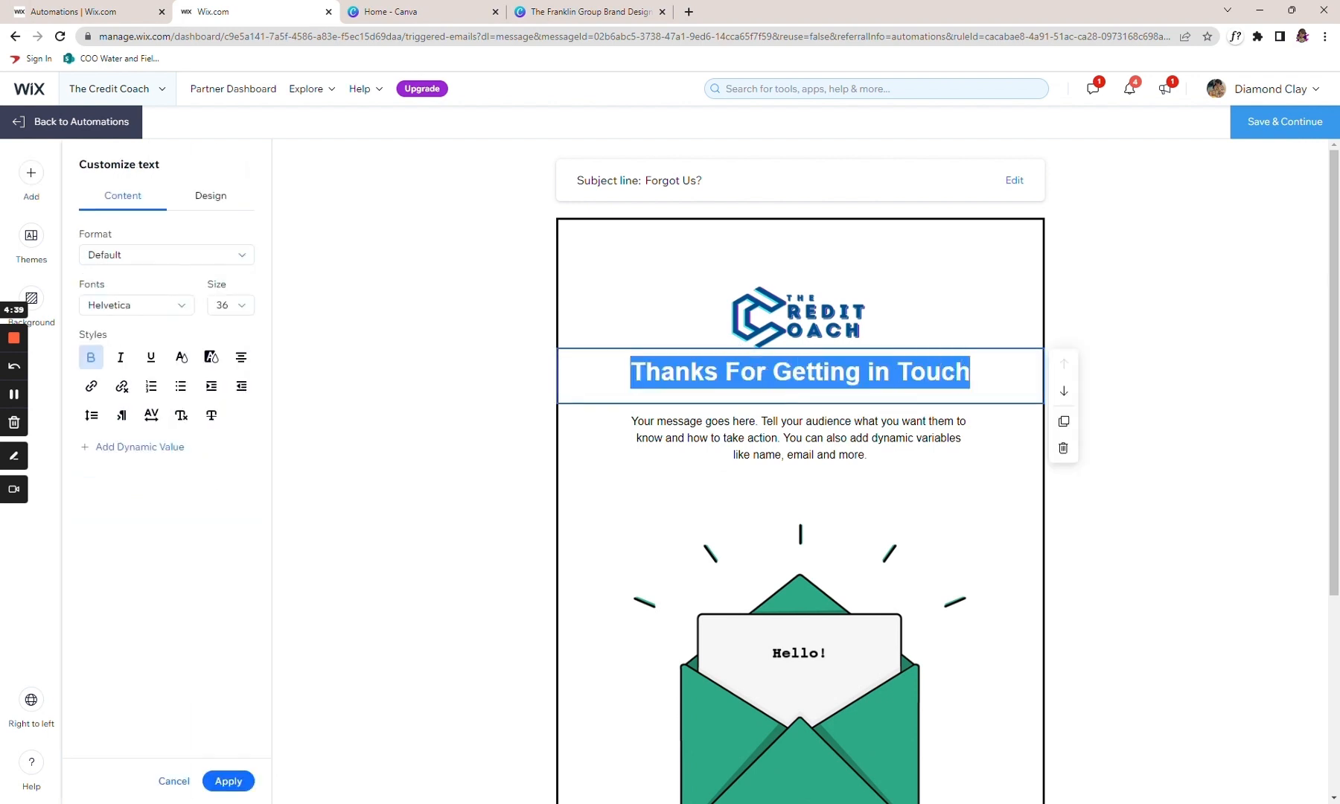
{"action": "type", "text": "Still "}
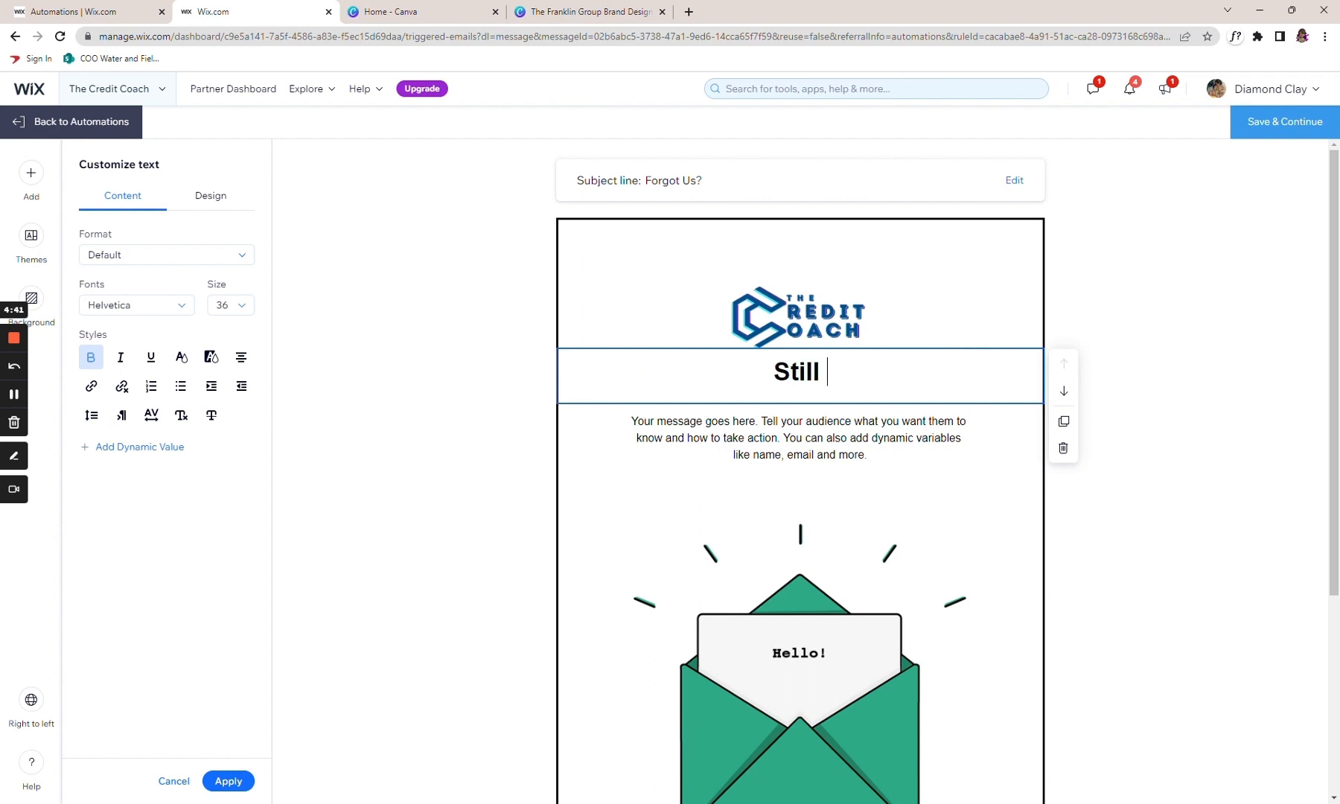
{"action": "type", "text": "There?"}
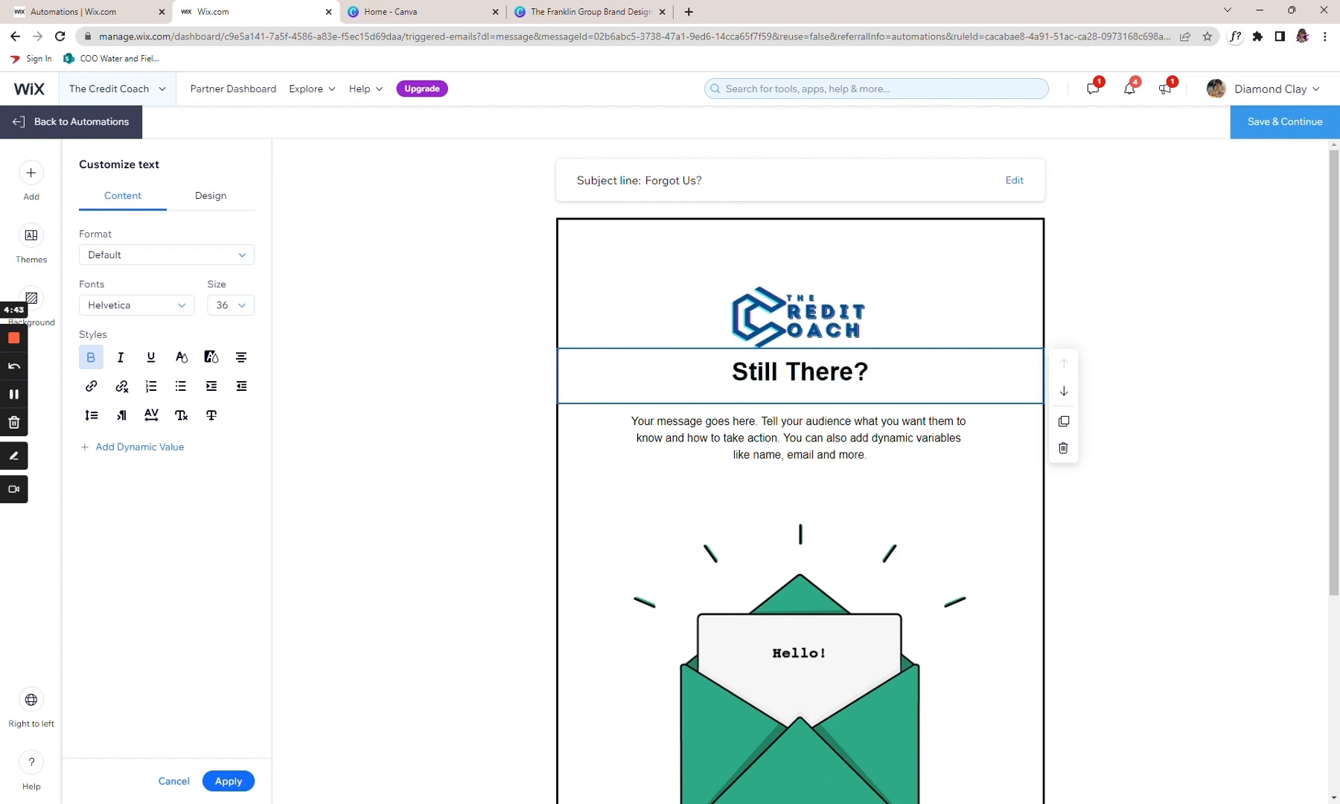
Step: Recolor the "Still There?" heading blue to match the logo, using the copied color code
{"action": "left_click_drag", "start_coordinate": [873, 374], "coordinate": [726, 408]}
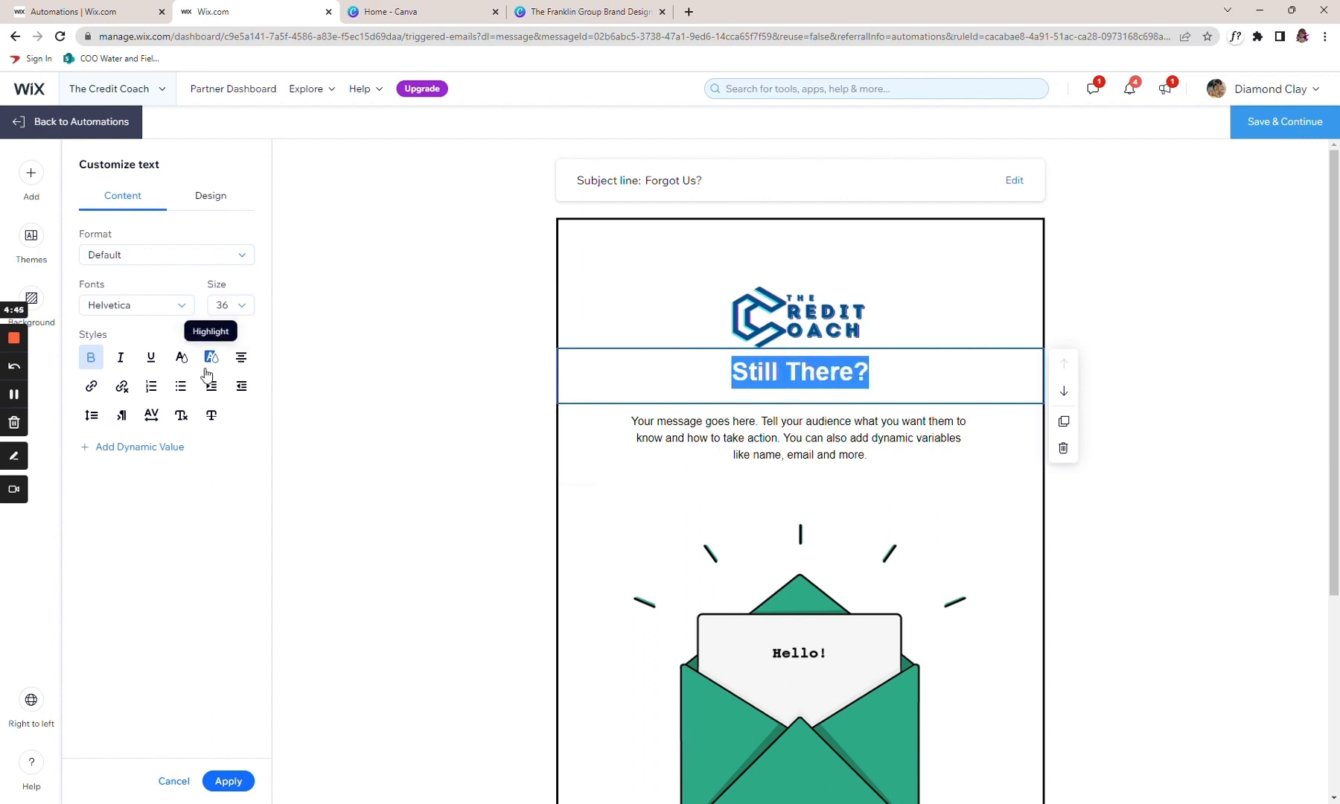
{"action": "left_click", "coordinate": [183, 368]}
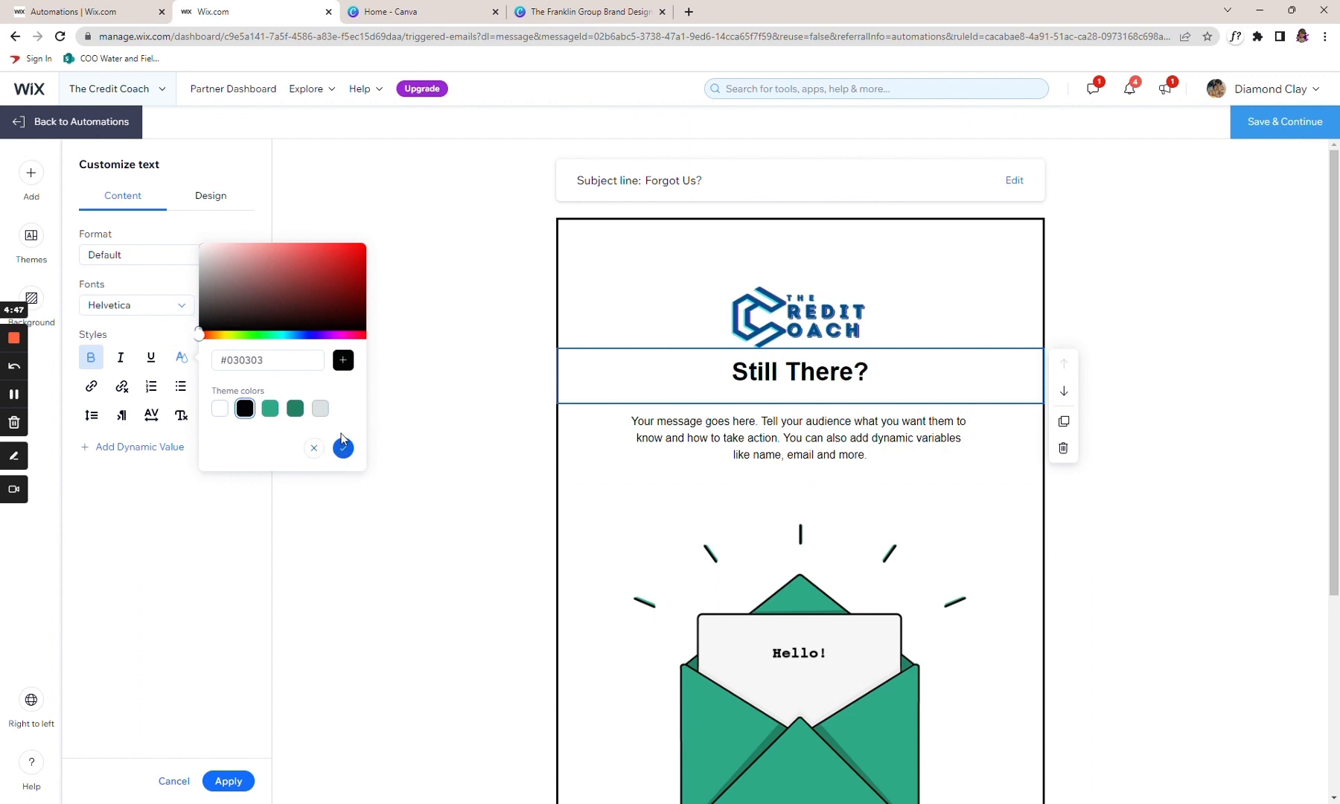
{"action": "left_click", "coordinate": [305, 361]}
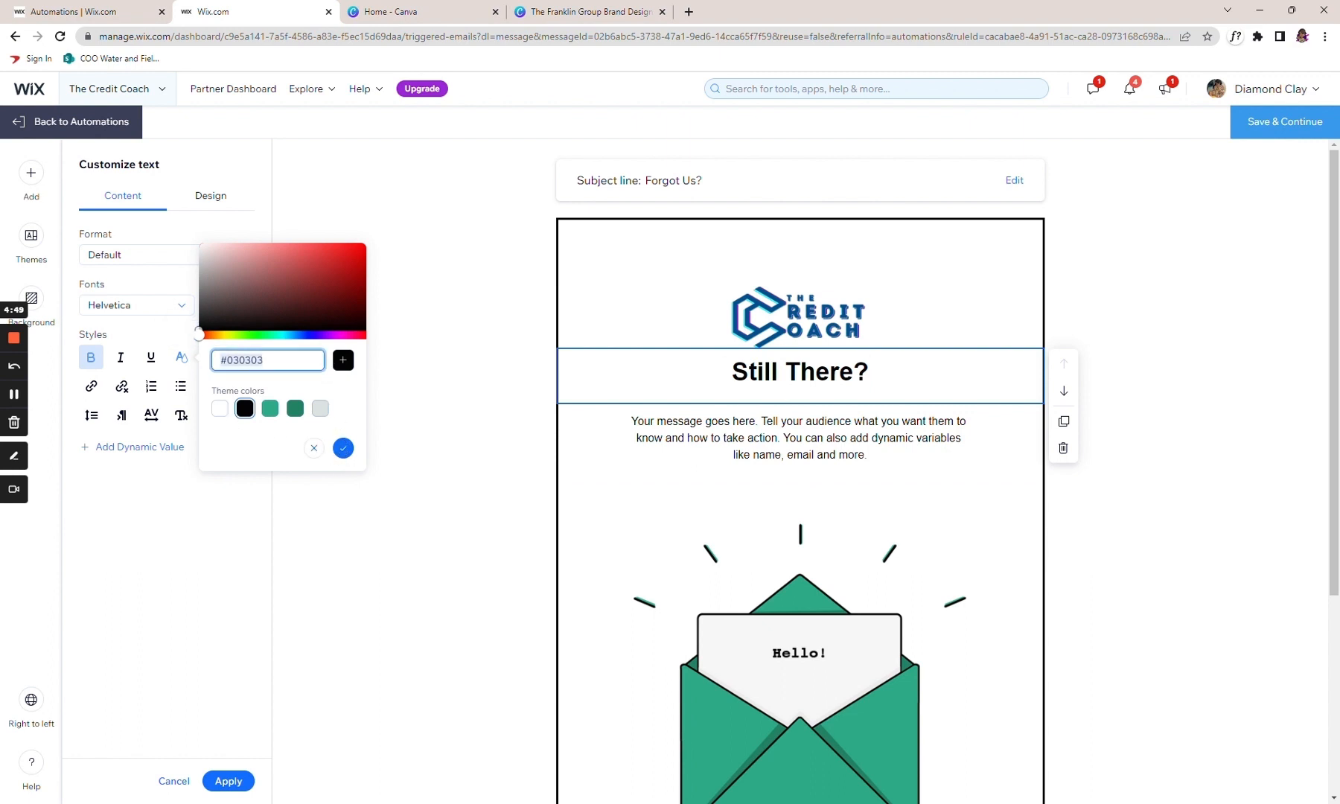
{"action": "key", "text": "ctrl+v"}
{"action": "left_click", "coordinate": [342, 448]}
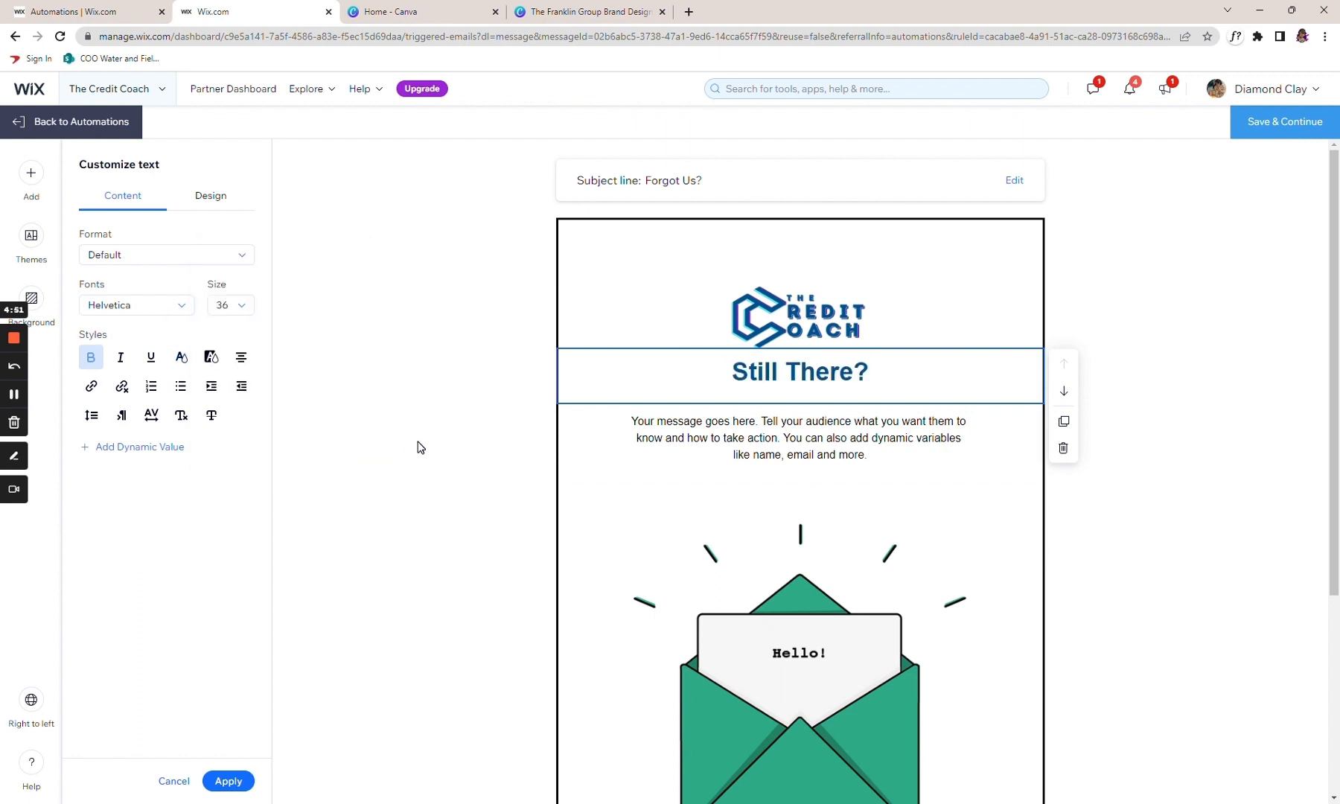
{"action": "left_click", "coordinate": [418, 447]}
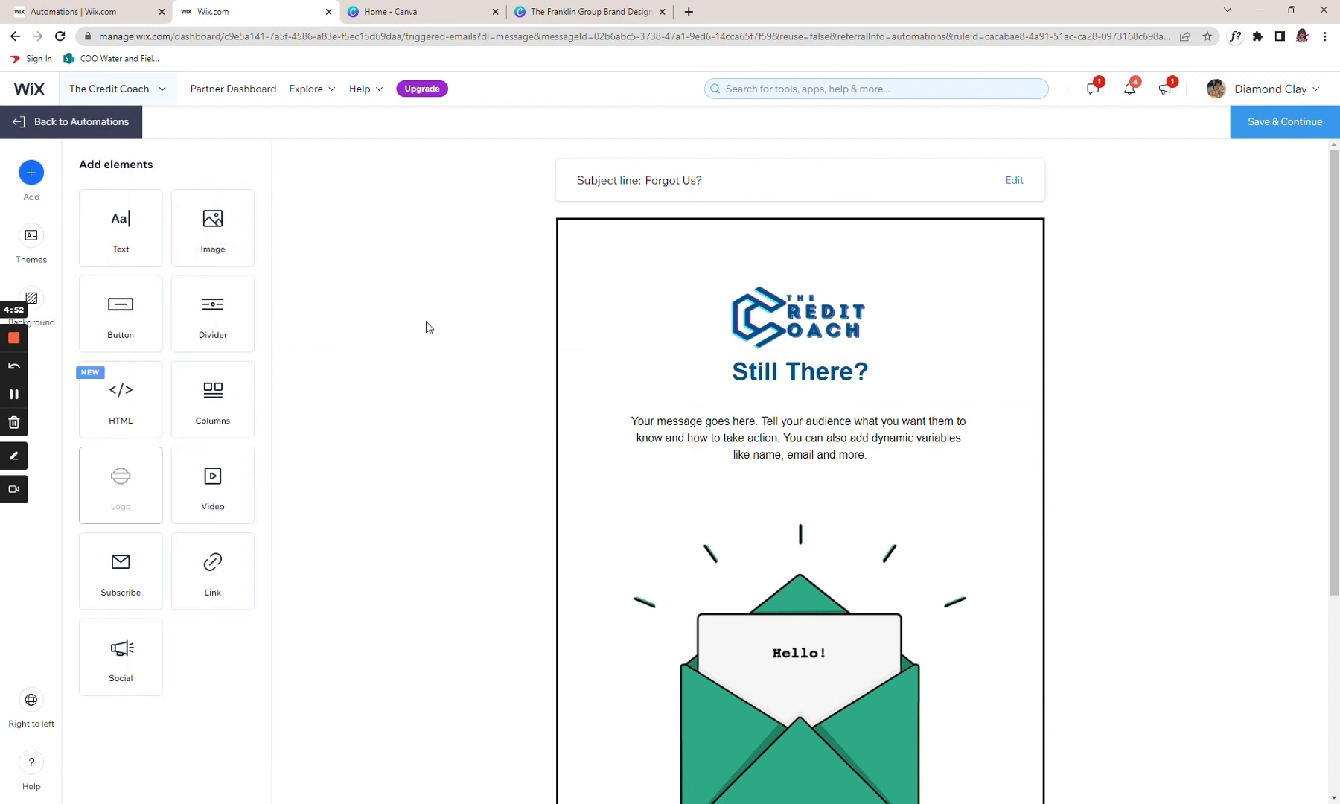
Step: Replace the placeholder body text with the prepared missed-call follow-up message and remove the plain-text ${contact.Name.First}, after "Hey"
{"action": "left_click", "coordinate": [805, 445]}
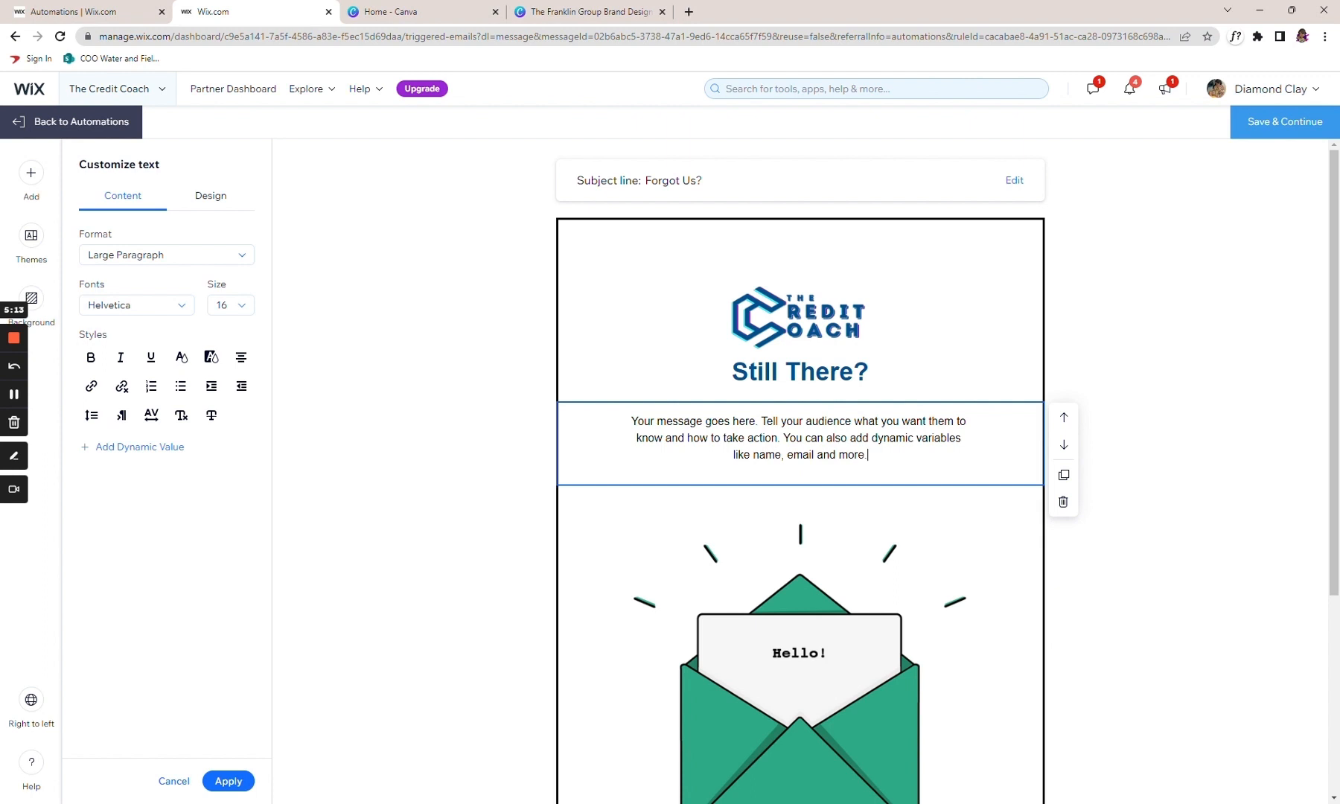
{"action": "left_click_drag", "start_coordinate": [870, 456], "coordinate": [605, 418]}
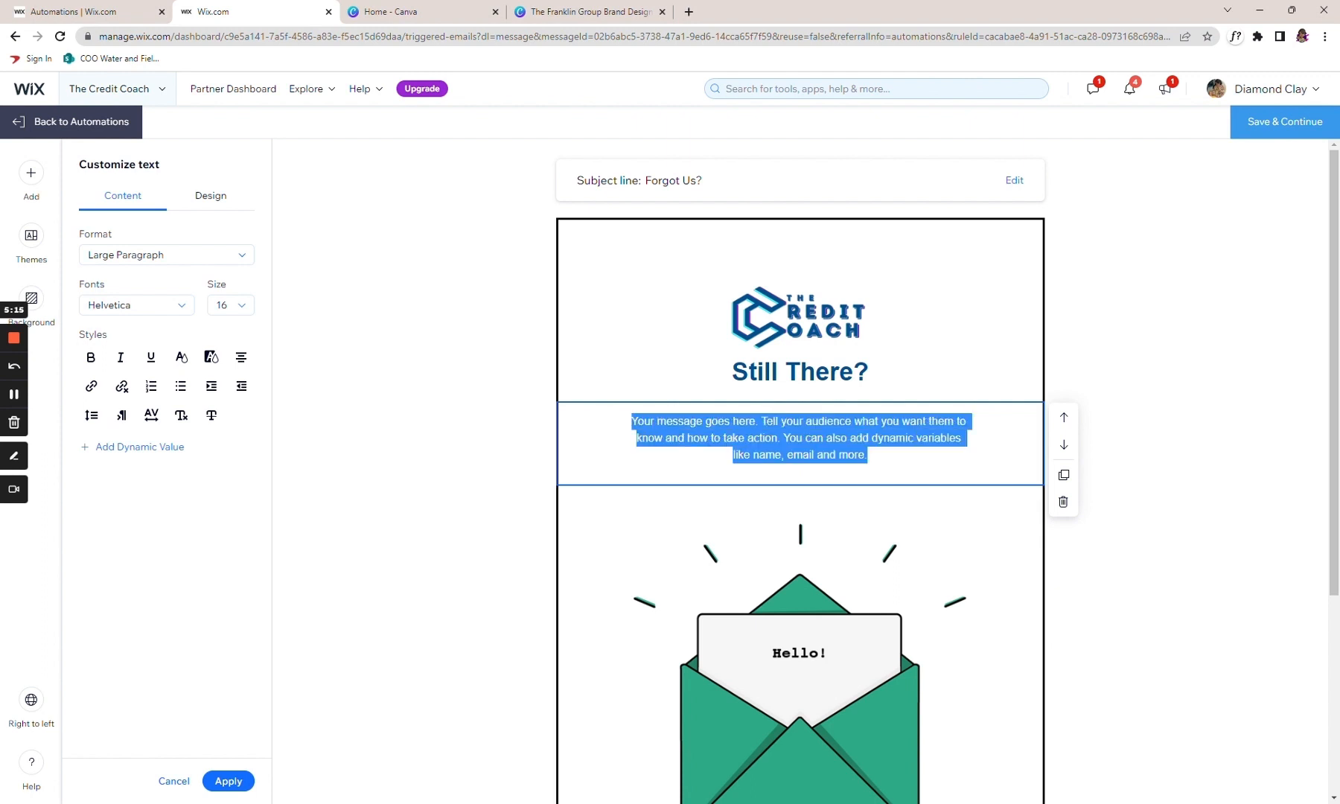
{"action": "key", "text": "BackSpace"}
{"action": "type", "text": "Hey ${contact.Name.First},  We waited for you on the call today, what happened? I understand if something else showed up last minute. No worries, you can reschedule for a new time with the link below.  I hope this email finds you well. I wanted to follow up on our scheduled call today. Unfortunately, I didn't hear from you at our designated time. I understand that things come up unexpectedly, and I want you to know that it's no problem at all.  I just wanted to touch base with you to see if there was anything that caused you to miss the call. Was there anything that came up or any questions you have? I want to make sure that we're able to connect and provide you with the information you need.  If you're still interested in learning more about our services, I would love to set up a new time that works better for you. You can easily pick a time that suits you by clicking the link below.  Thanks for your time and I hope to hear from you soon."}
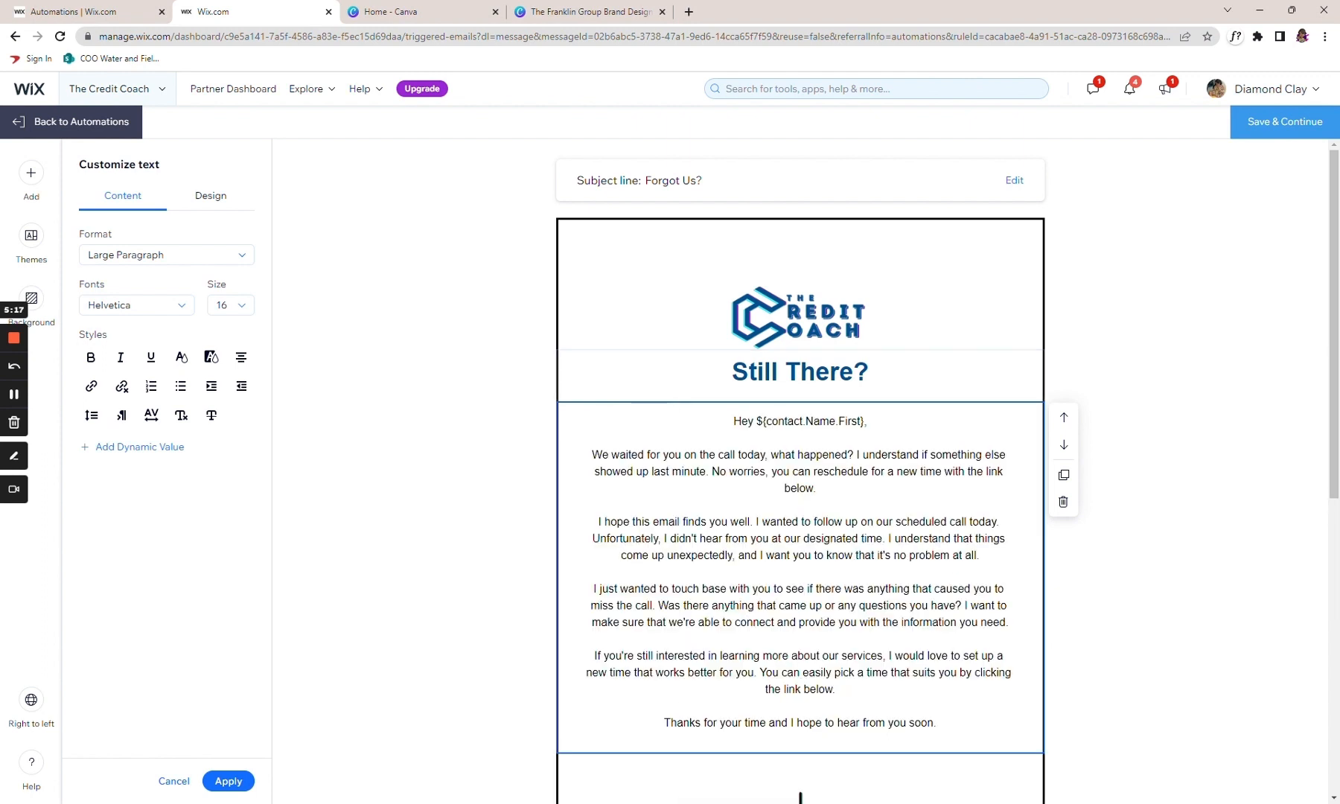
{"action": "left_click_drag", "start_coordinate": [867, 422], "coordinate": [755, 421]}
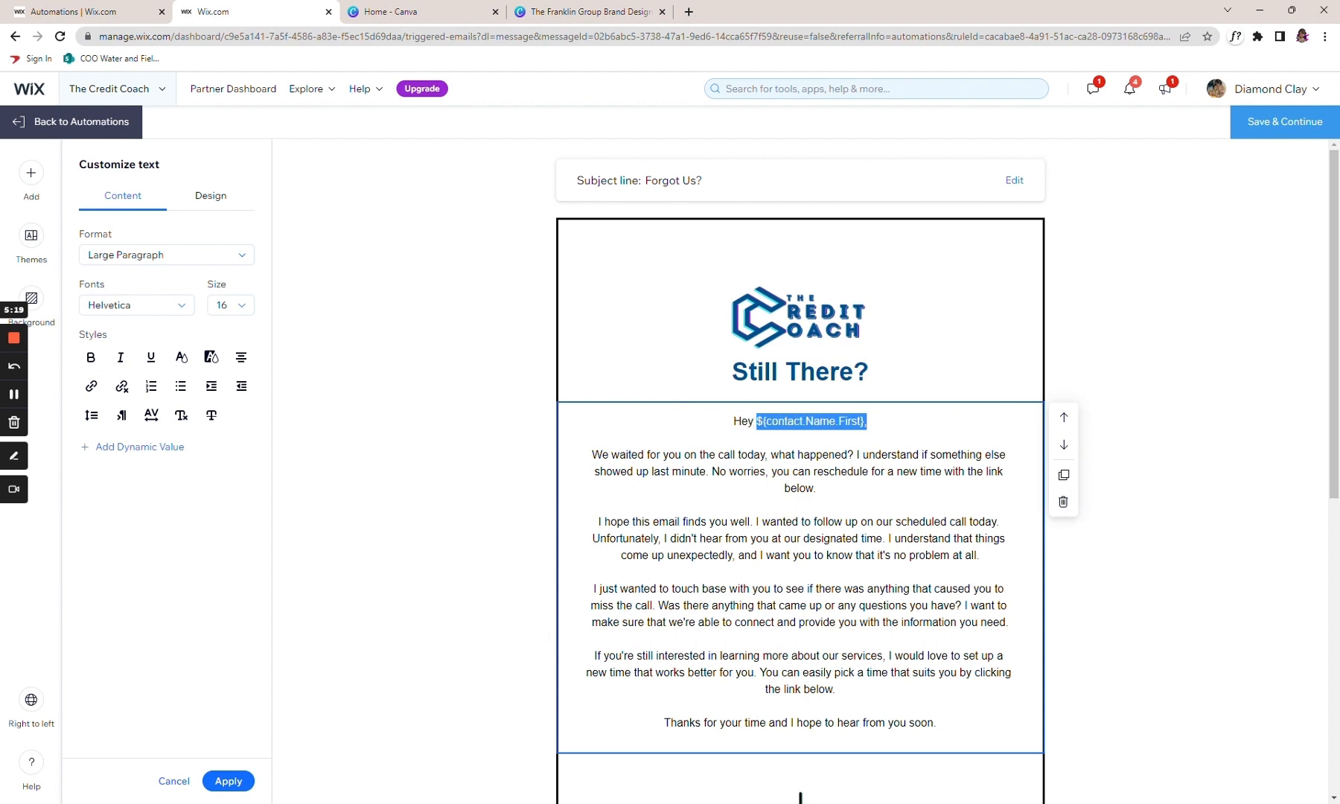
{"action": "key", "text": "BackSpace"}
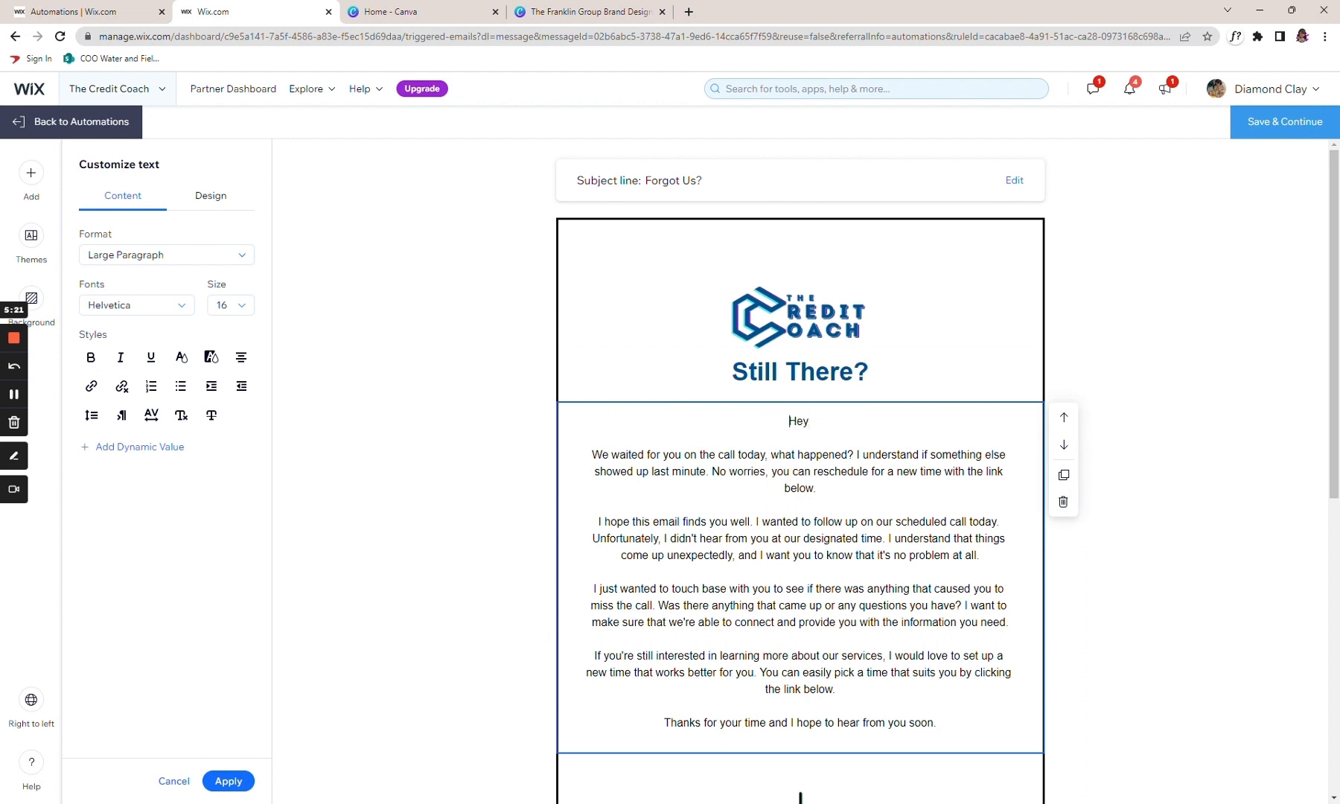
Step: Left-align the whole body message, undoing the trial indent
{"action": "left_click_drag", "start_coordinate": [789, 422], "coordinate": [1008, 751]}
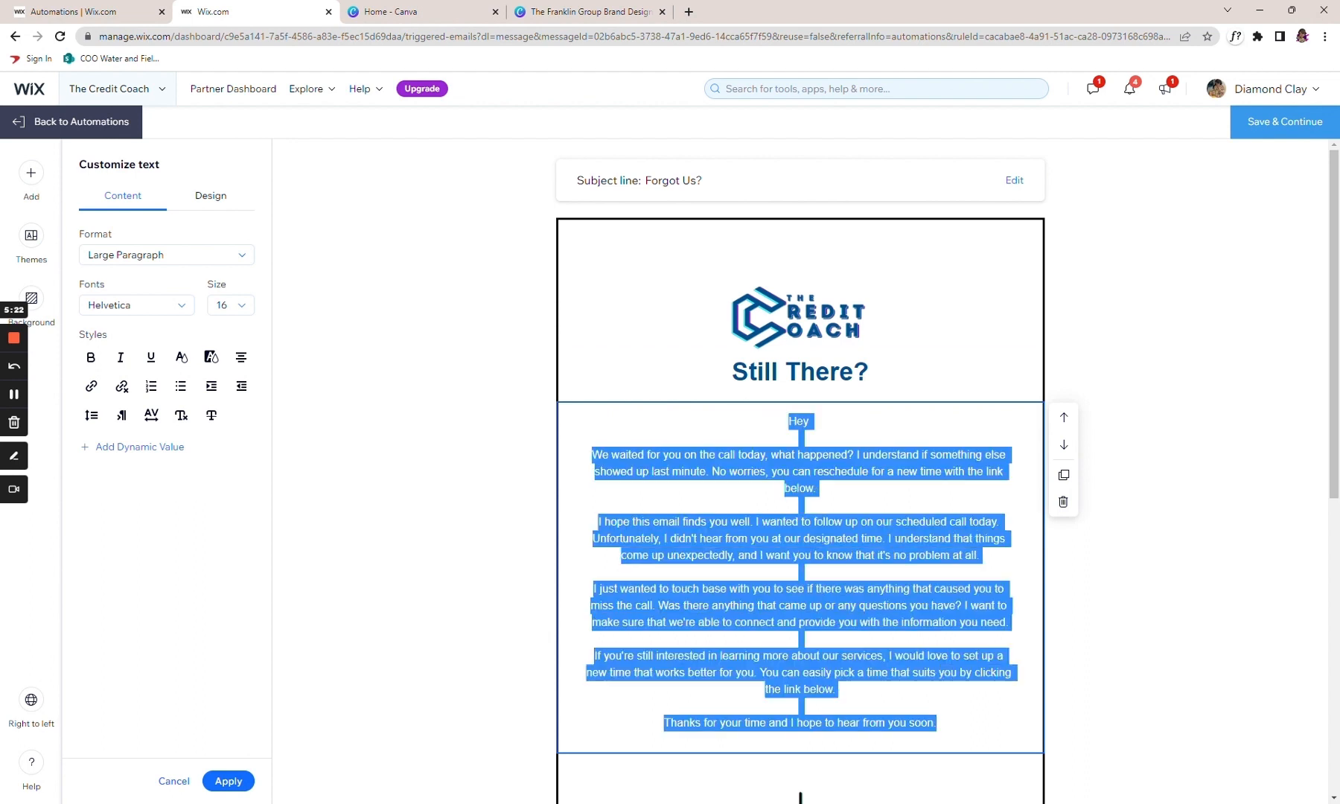
{"action": "left_click", "coordinate": [216, 392]}
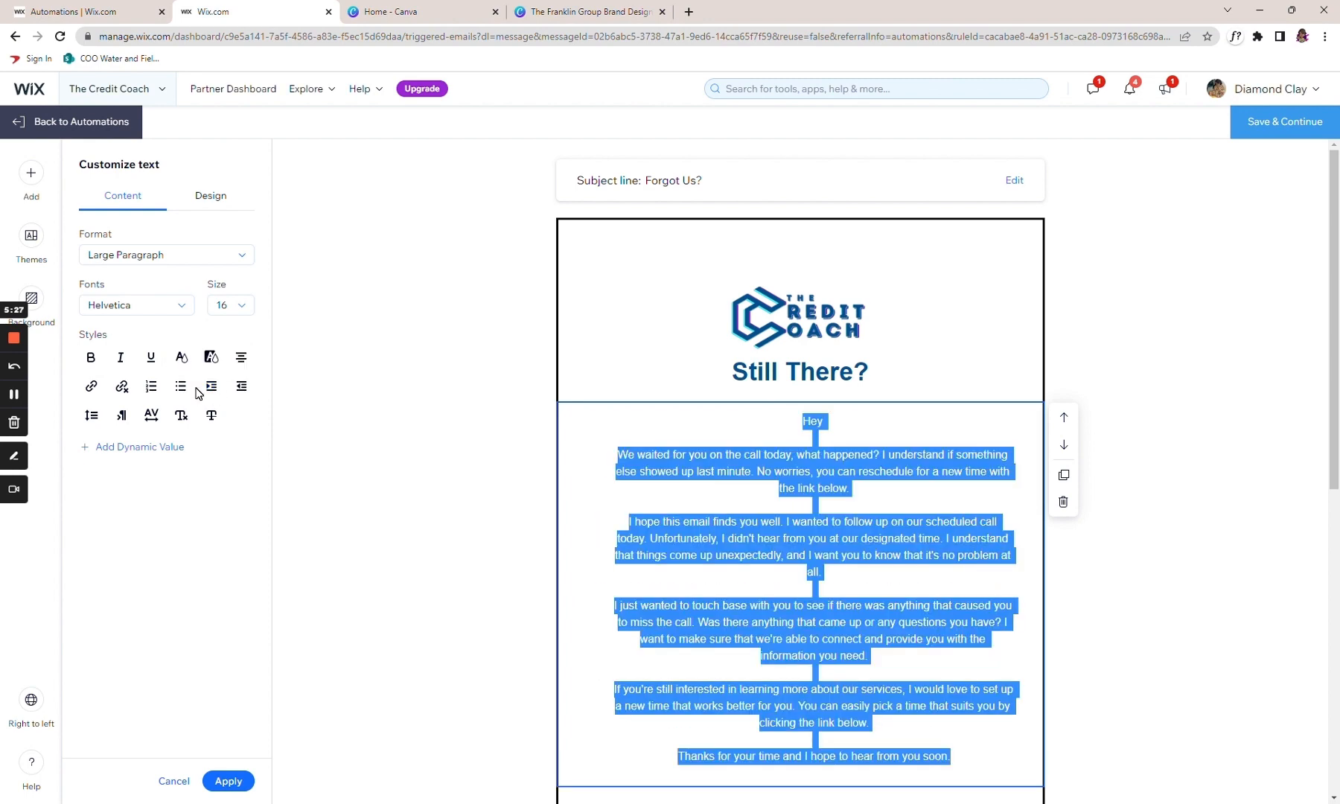
{"action": "key", "text": "ctrl+z"}
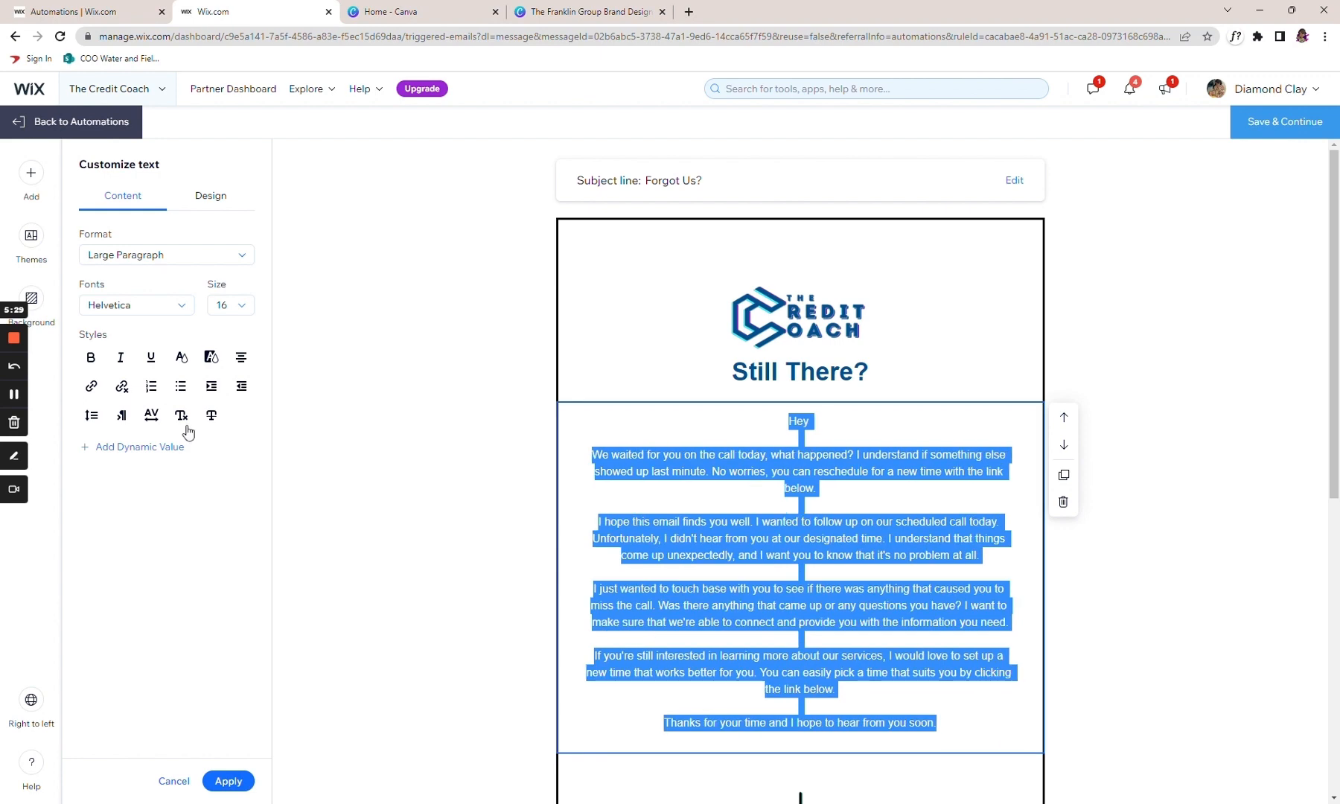
{"action": "left_click", "coordinate": [241, 358]}
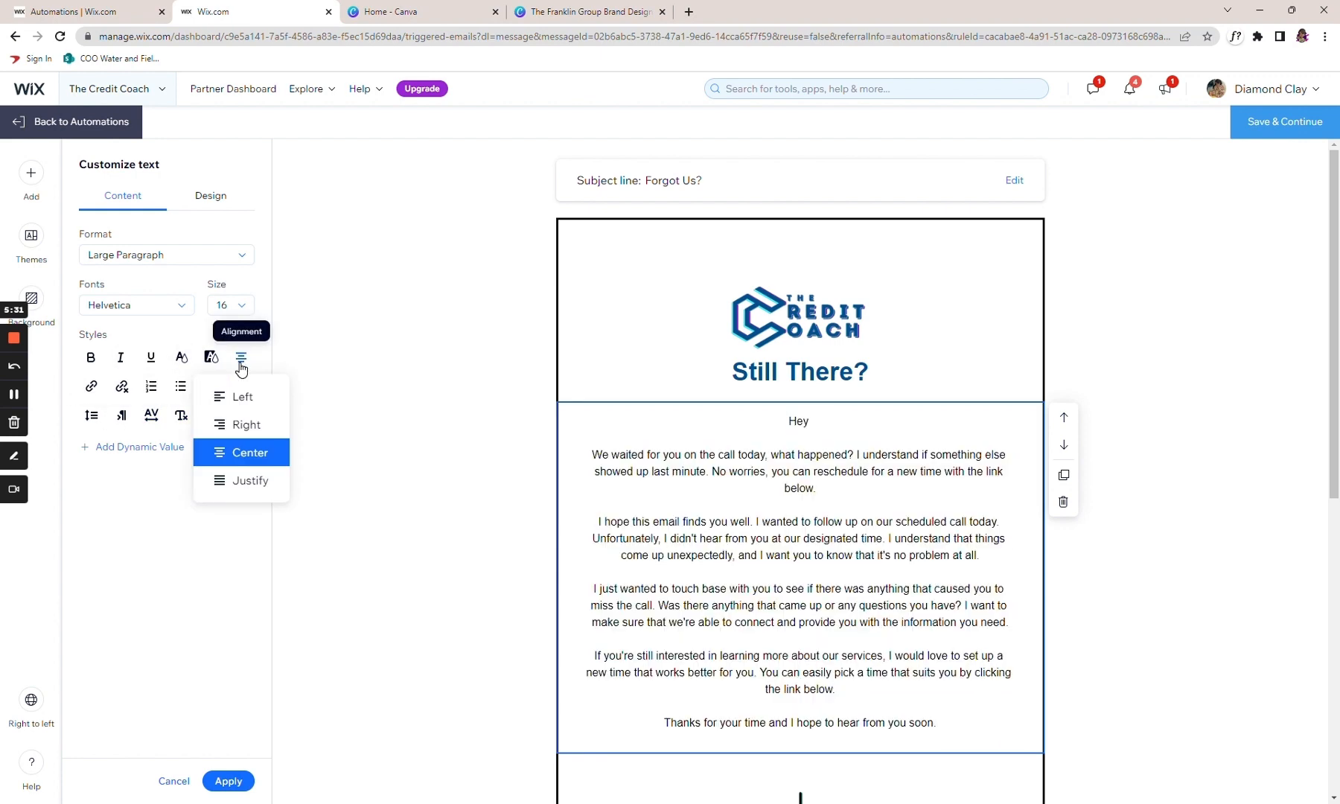
{"action": "left_click", "coordinate": [227, 402]}
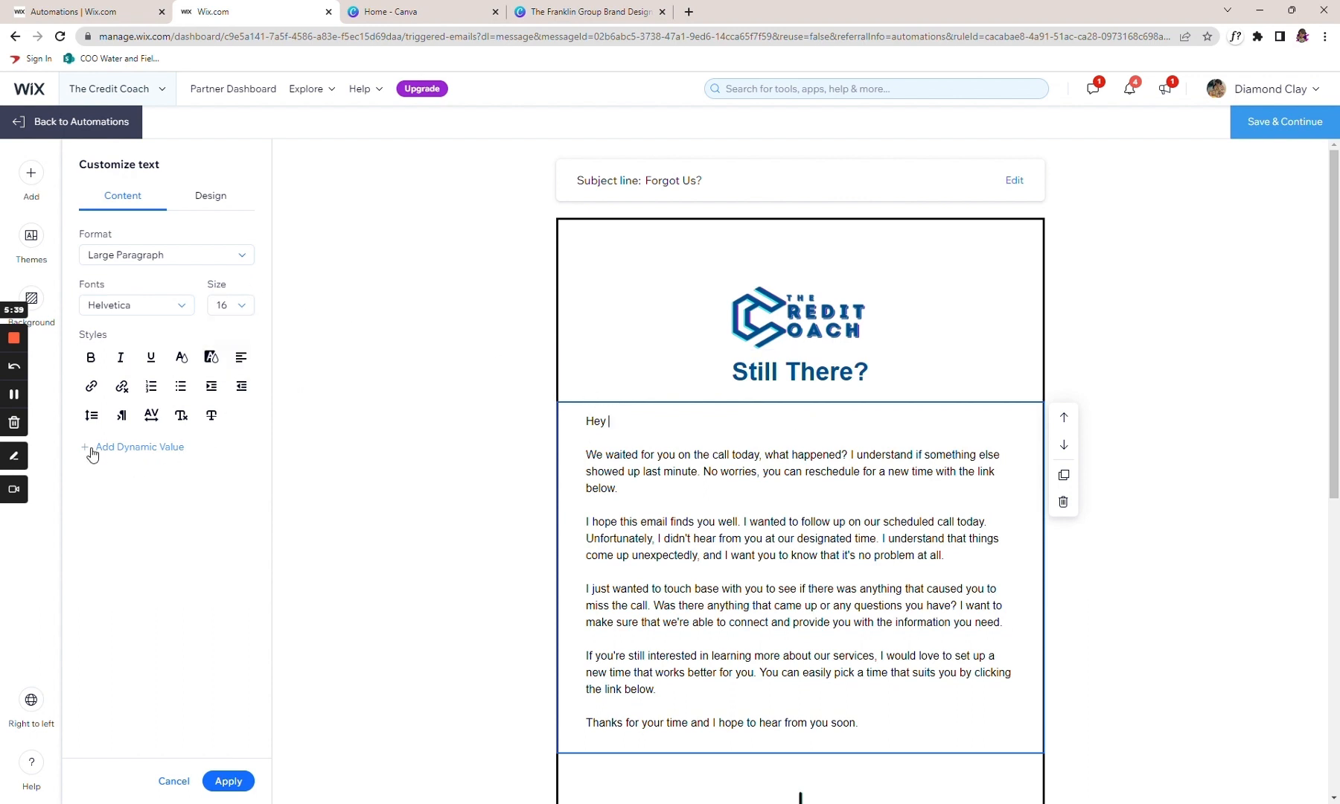
Step: Insert the Contact First Name dynamic value after "Hey" with the fallback text "There", followed by a comma
{"action": "left_click", "coordinate": [167, 448]}
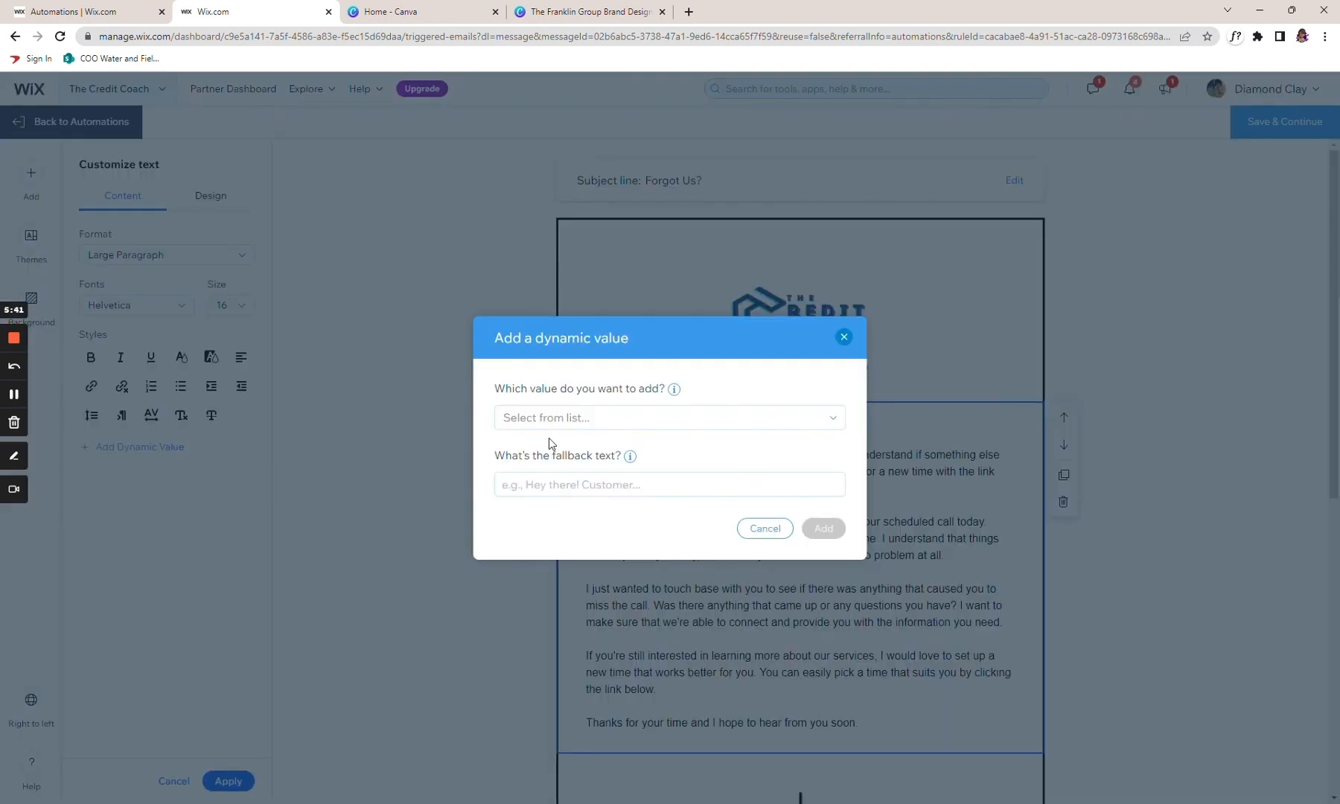
{"action": "left_click", "coordinate": [610, 417]}
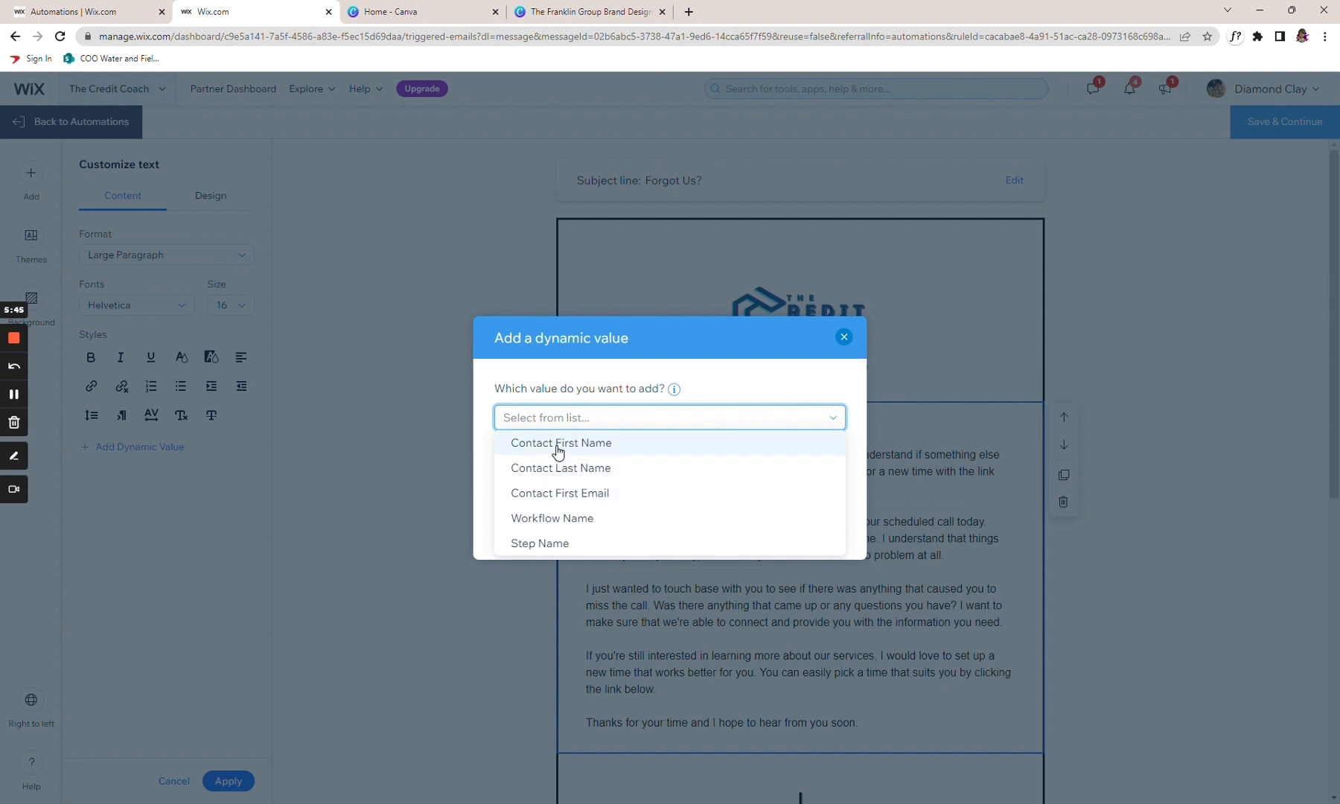
{"action": "left_click", "coordinate": [529, 445]}
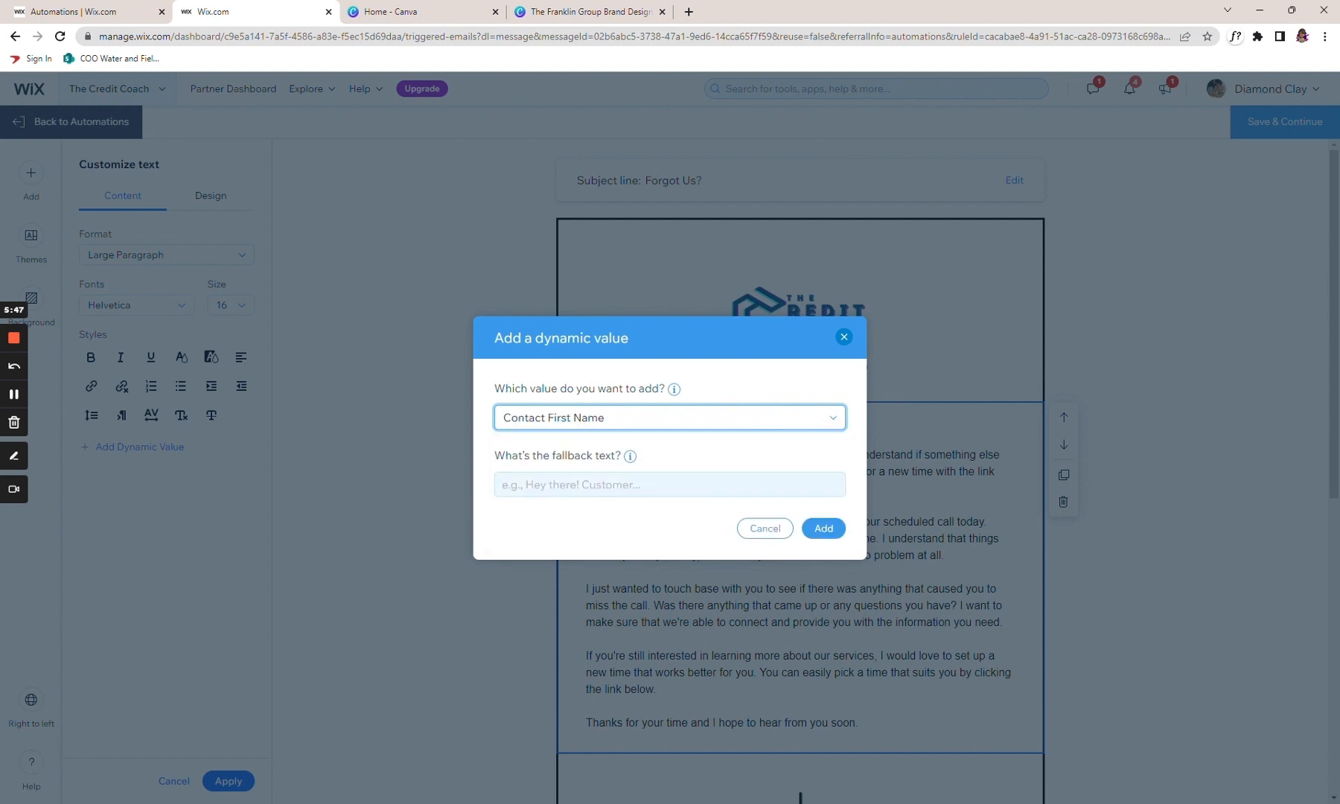
{"action": "mouse_move", "coordinate": [632, 462]}
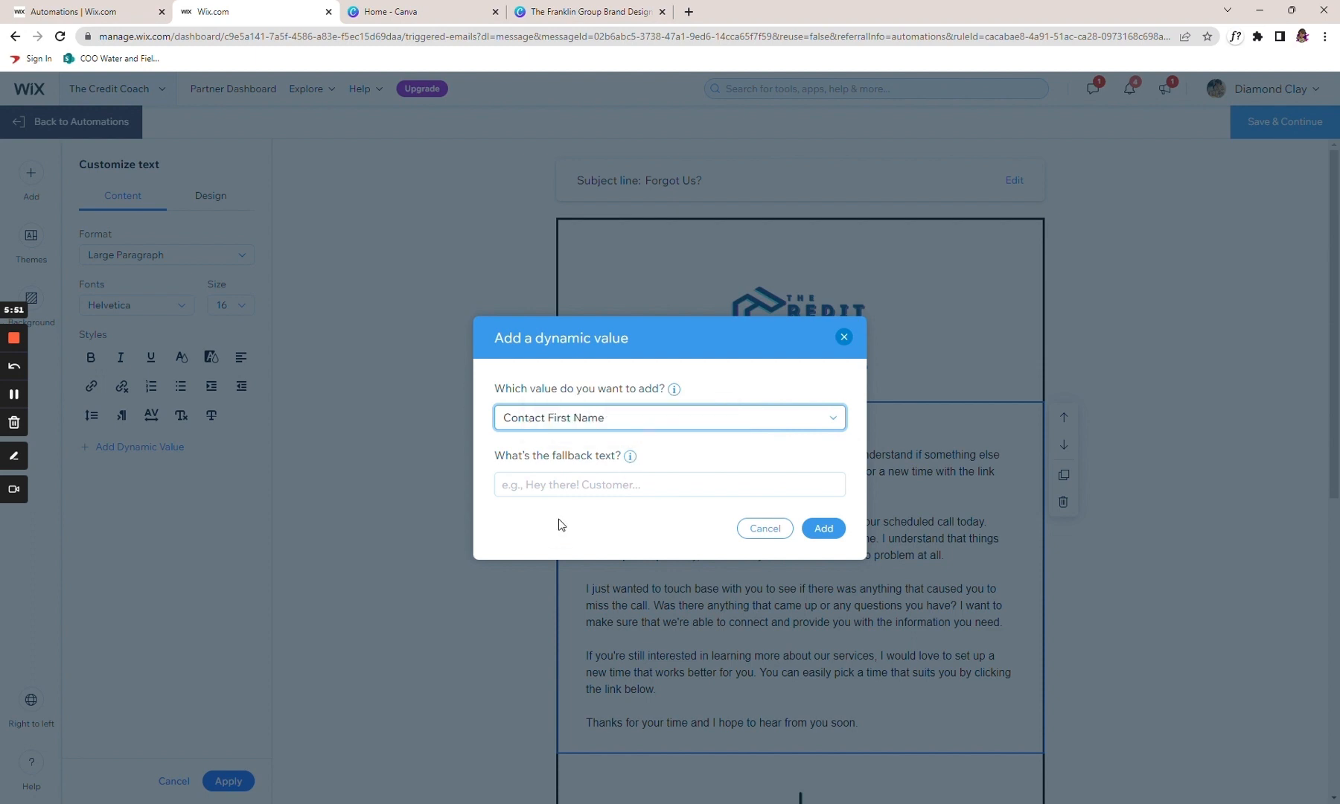
{"action": "left_click", "coordinate": [560, 485]}
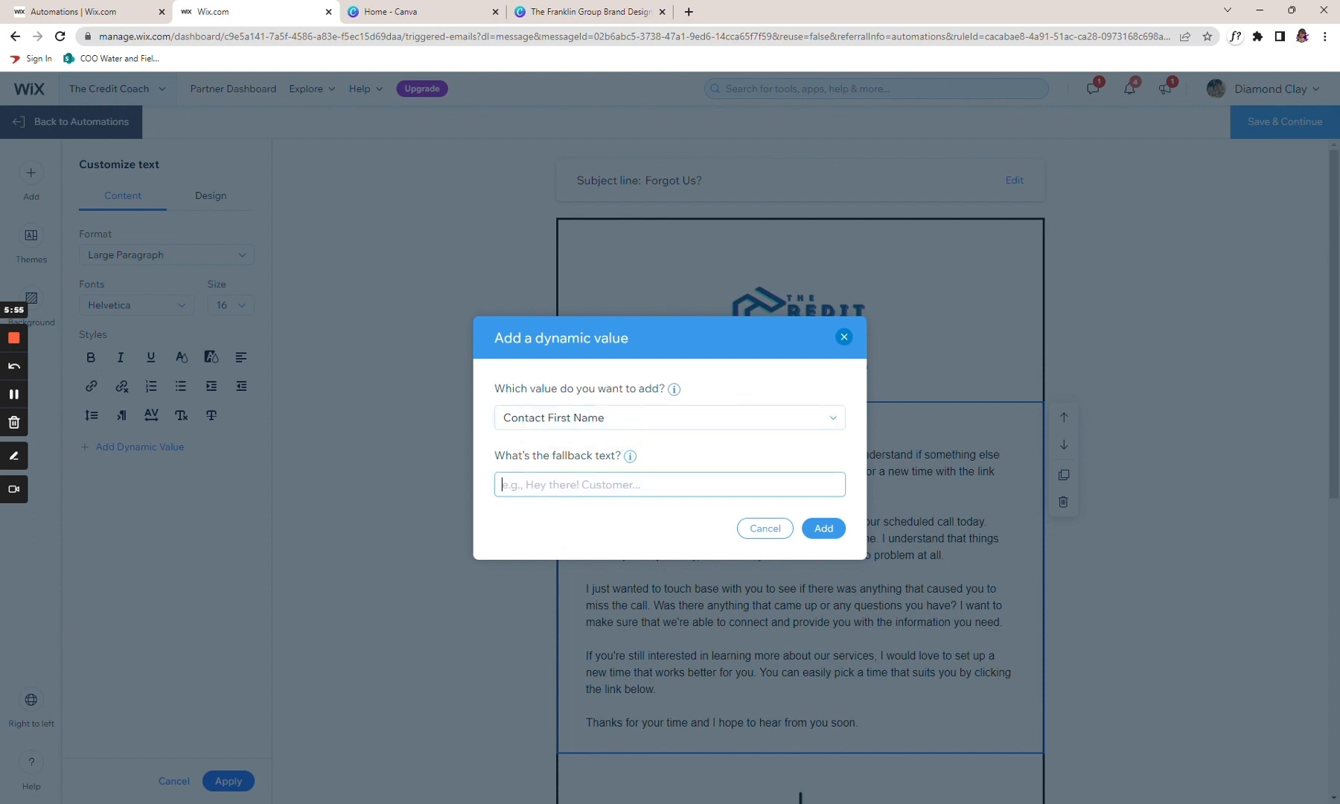
{"action": "type", "text": "There"}
{"action": "left_click", "coordinate": [824, 528]}
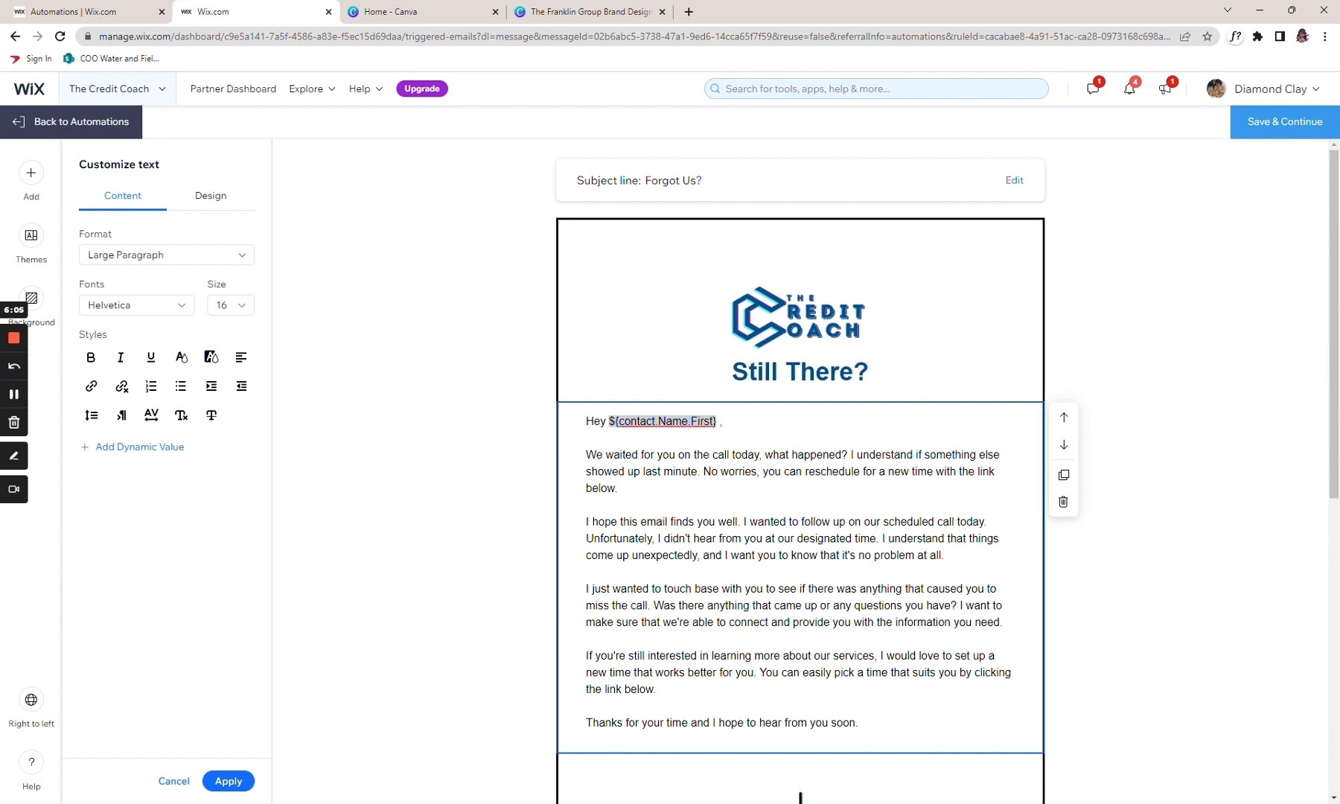
Step: Delete the green envelope image below the body message
{"action": "scroll", "coordinate": [783, 529], "scroll_direction": "down", "scroll_amount": 7}
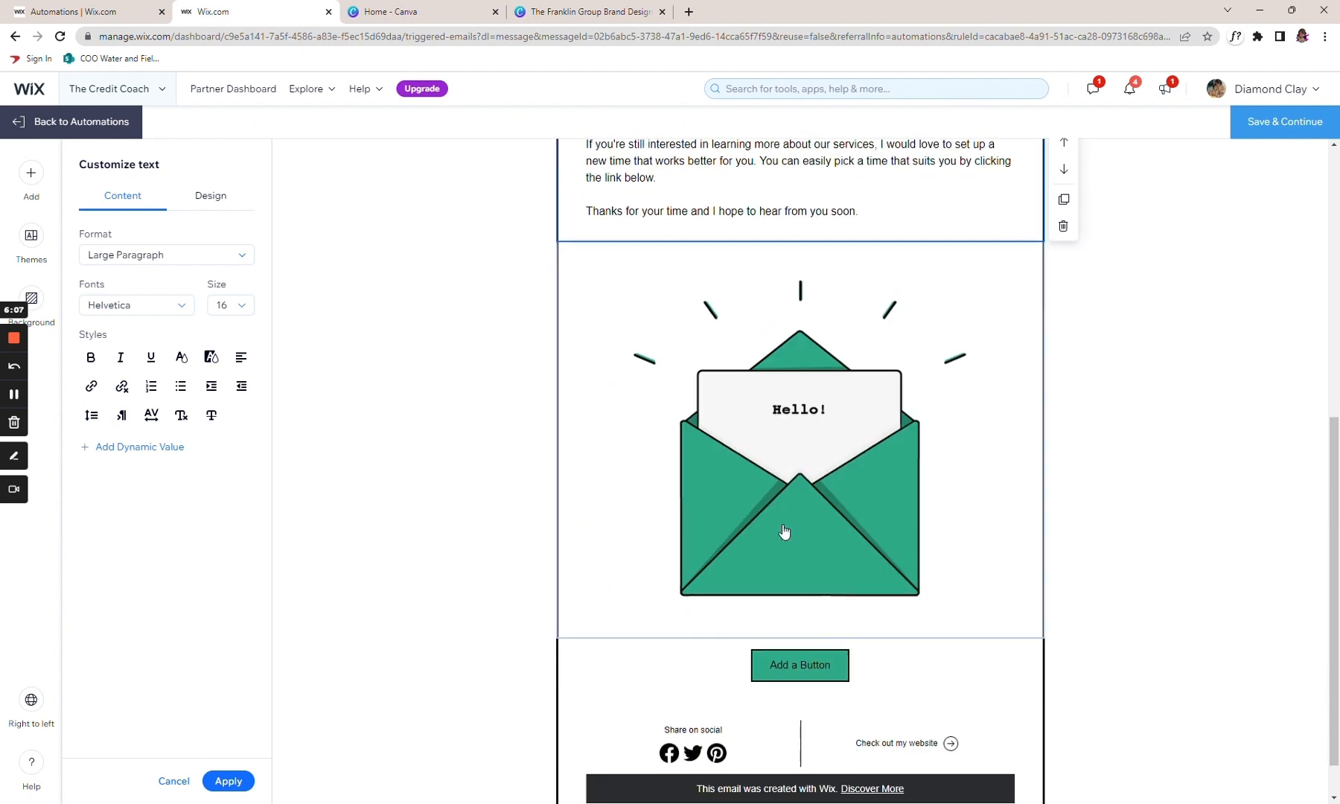
{"action": "left_click", "coordinate": [782, 529]}
{"action": "left_click", "coordinate": [1063, 368]}
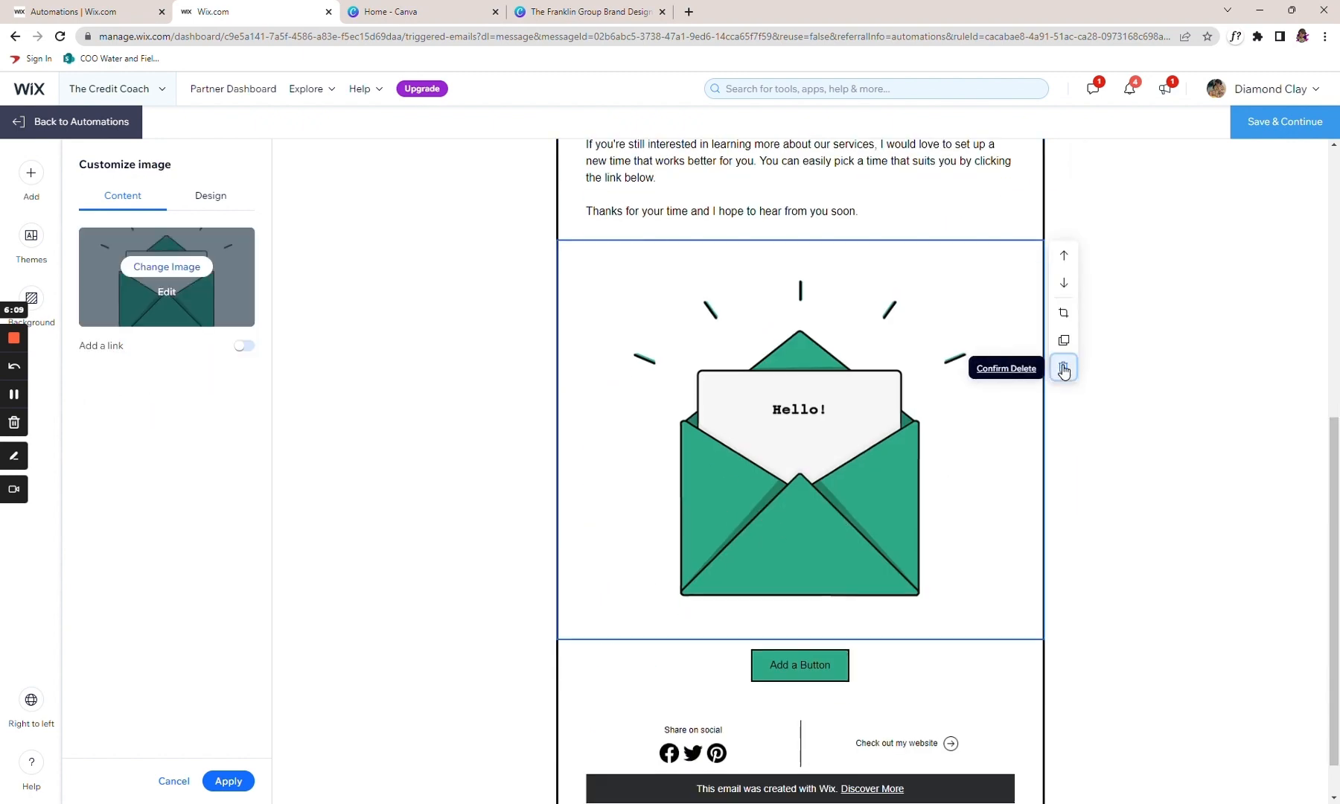
{"action": "left_click", "coordinate": [1063, 368]}
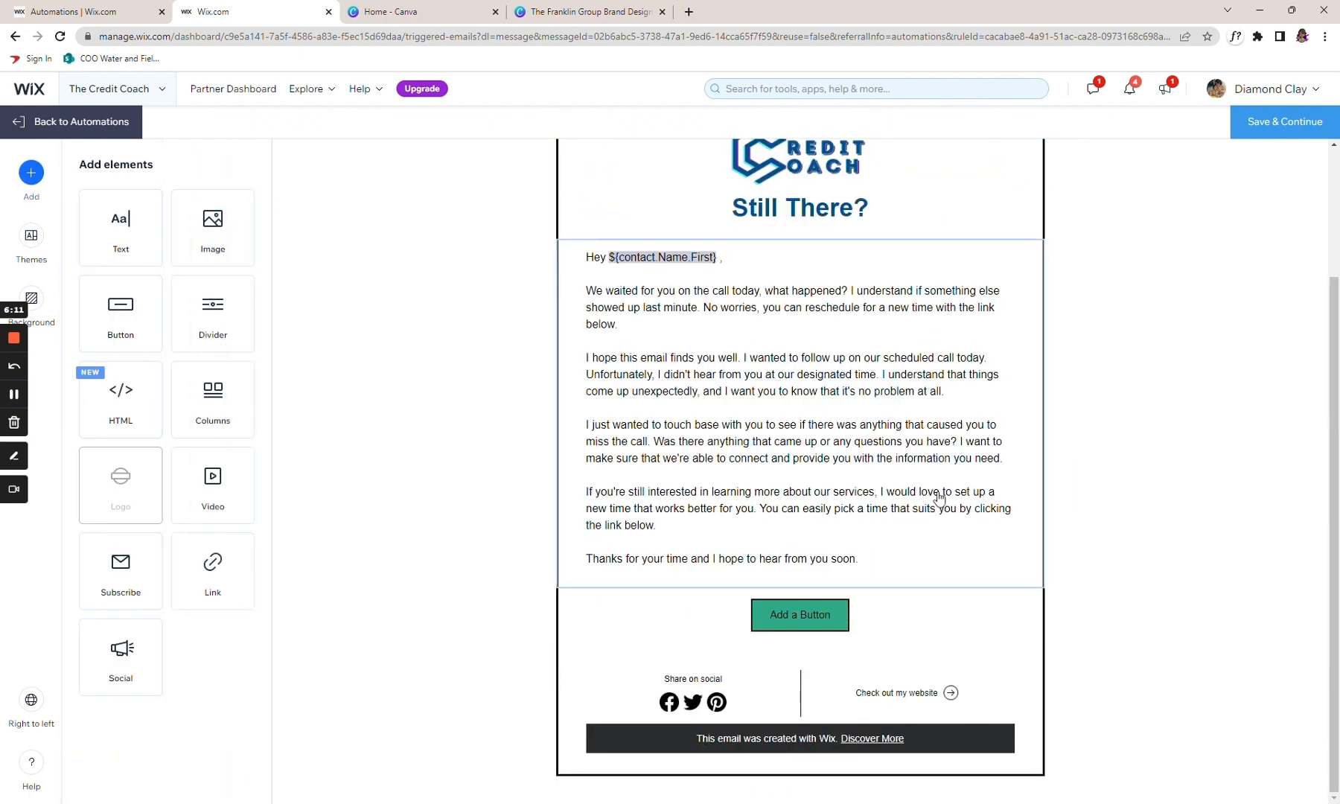
Step: Change the text of the button below the body message to "Reschedule >"
{"action": "left_click", "coordinate": [791, 637]}
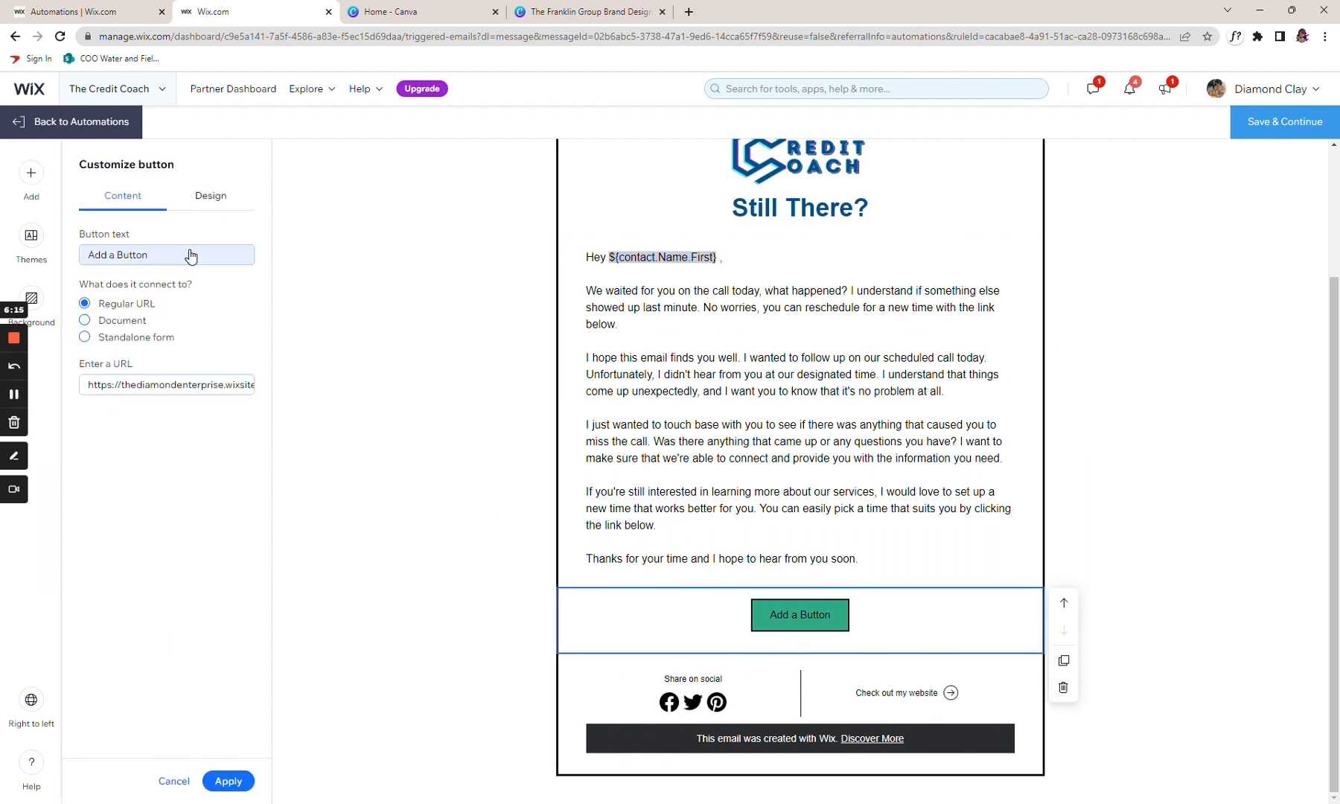
{"action": "left_click", "coordinate": [213, 384]}
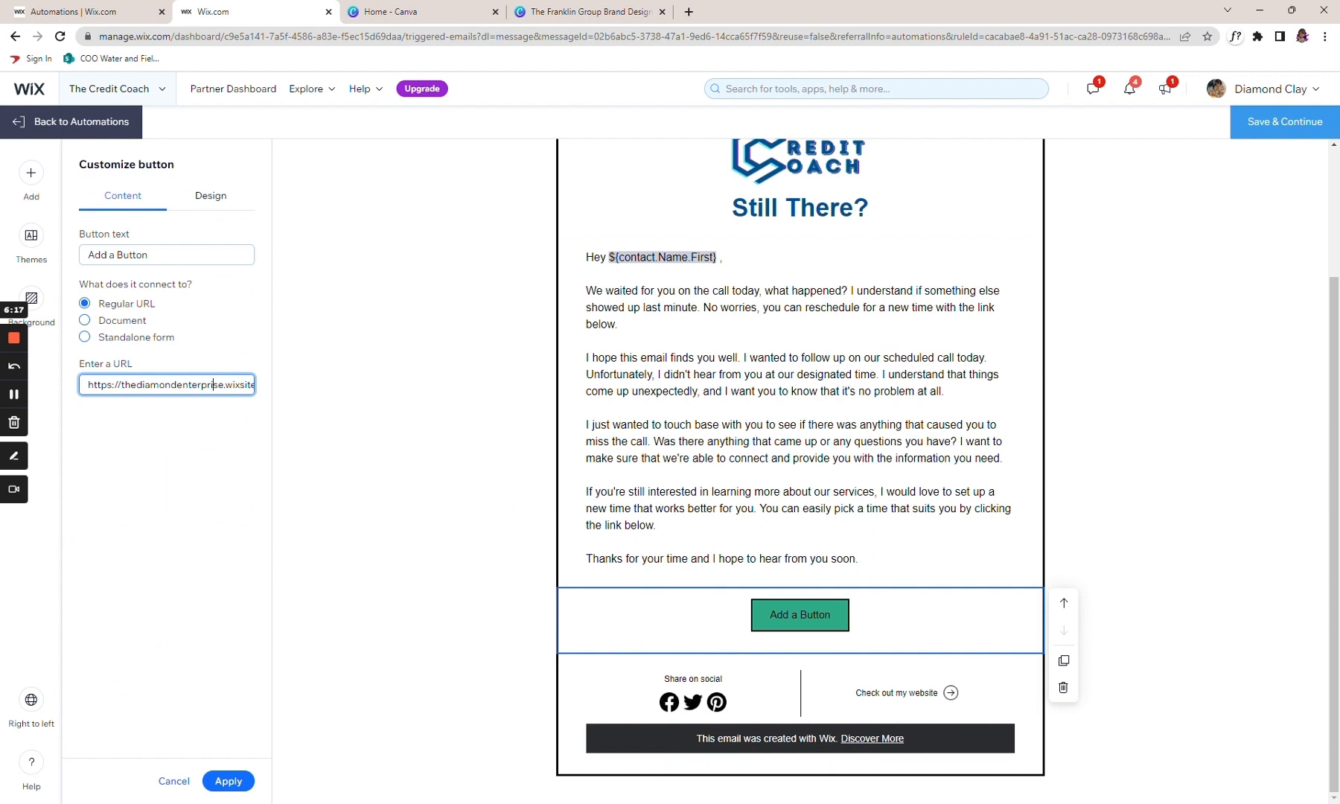
{"action": "key", "text": "ctrl+a"}
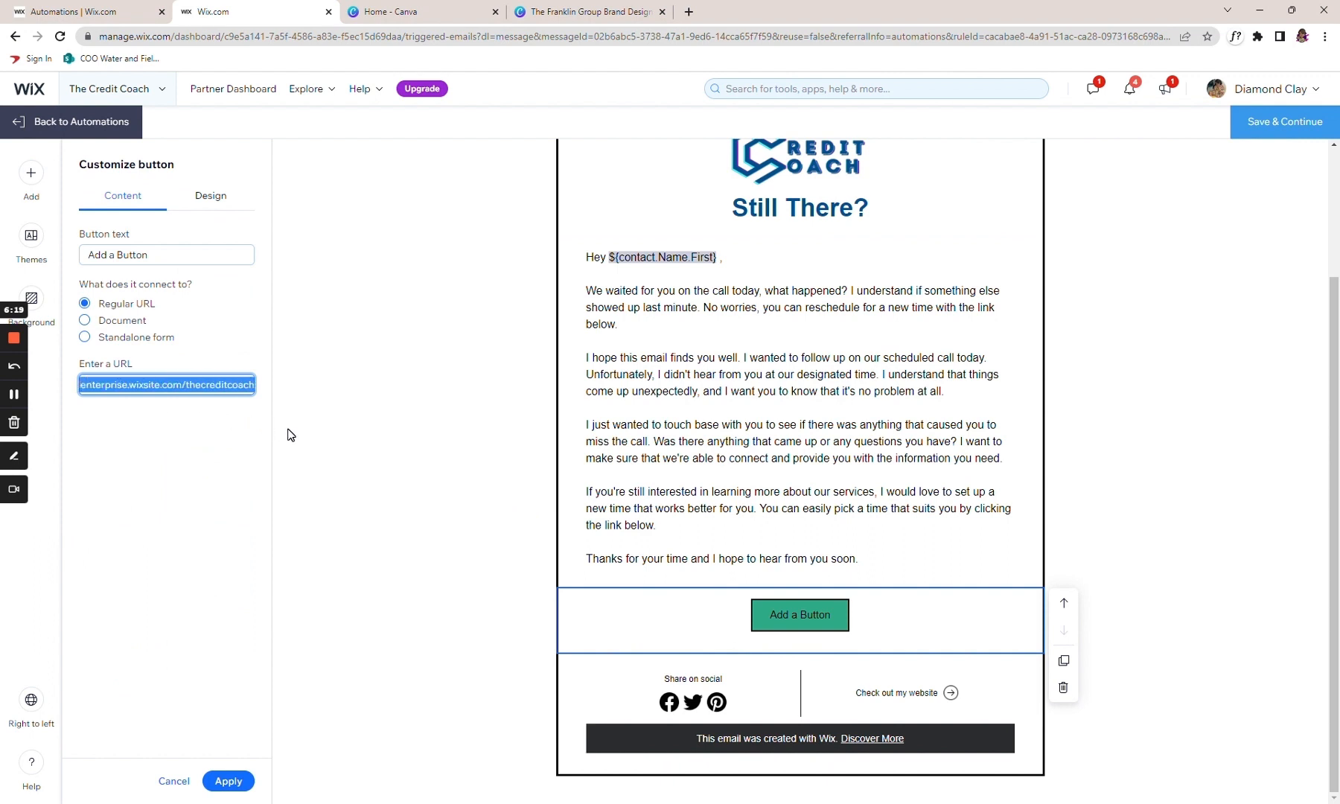
{"action": "left_click_drag", "start_coordinate": [288, 430], "coordinate": [359, 386]}
{"action": "left_click", "coordinate": [185, 257]}
{"action": "key", "text": "ctrl+a"}
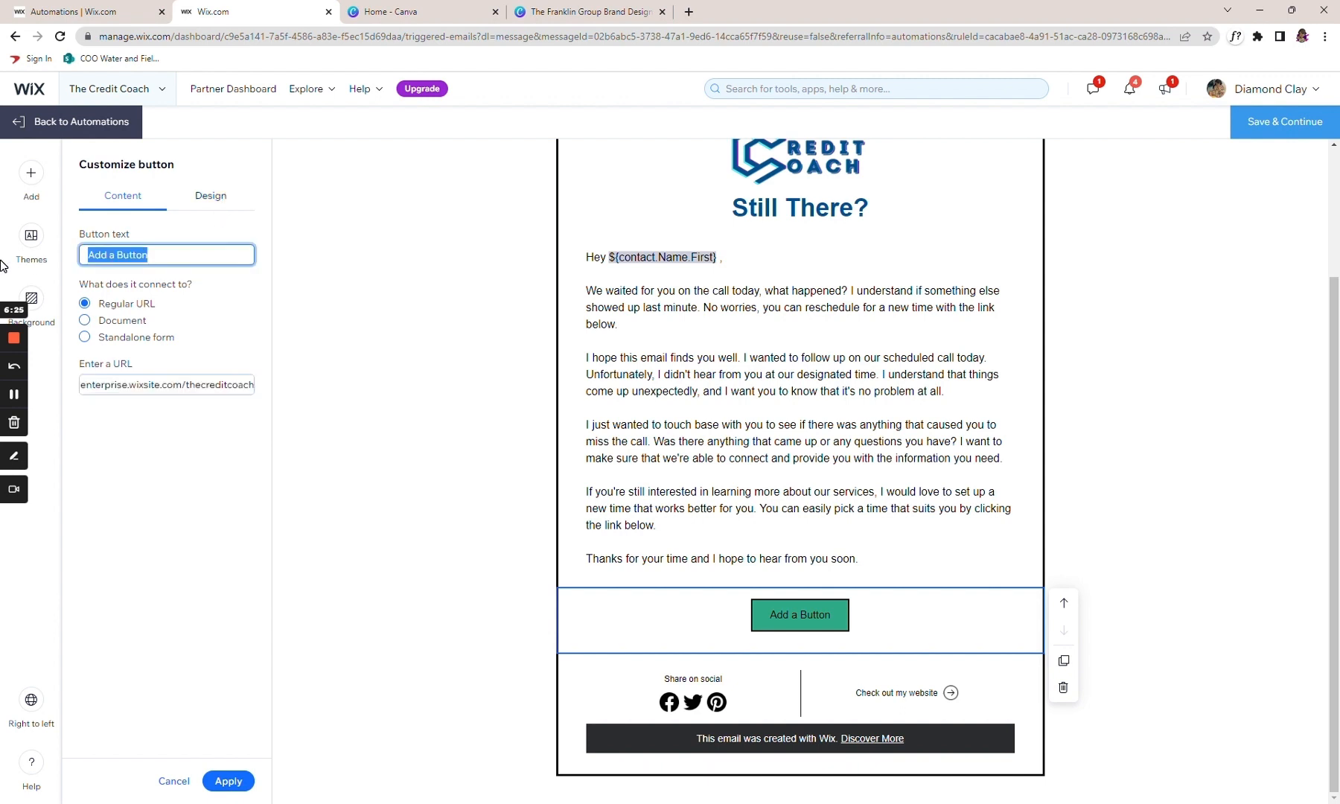
{"action": "type", "text": "Reschedy"}
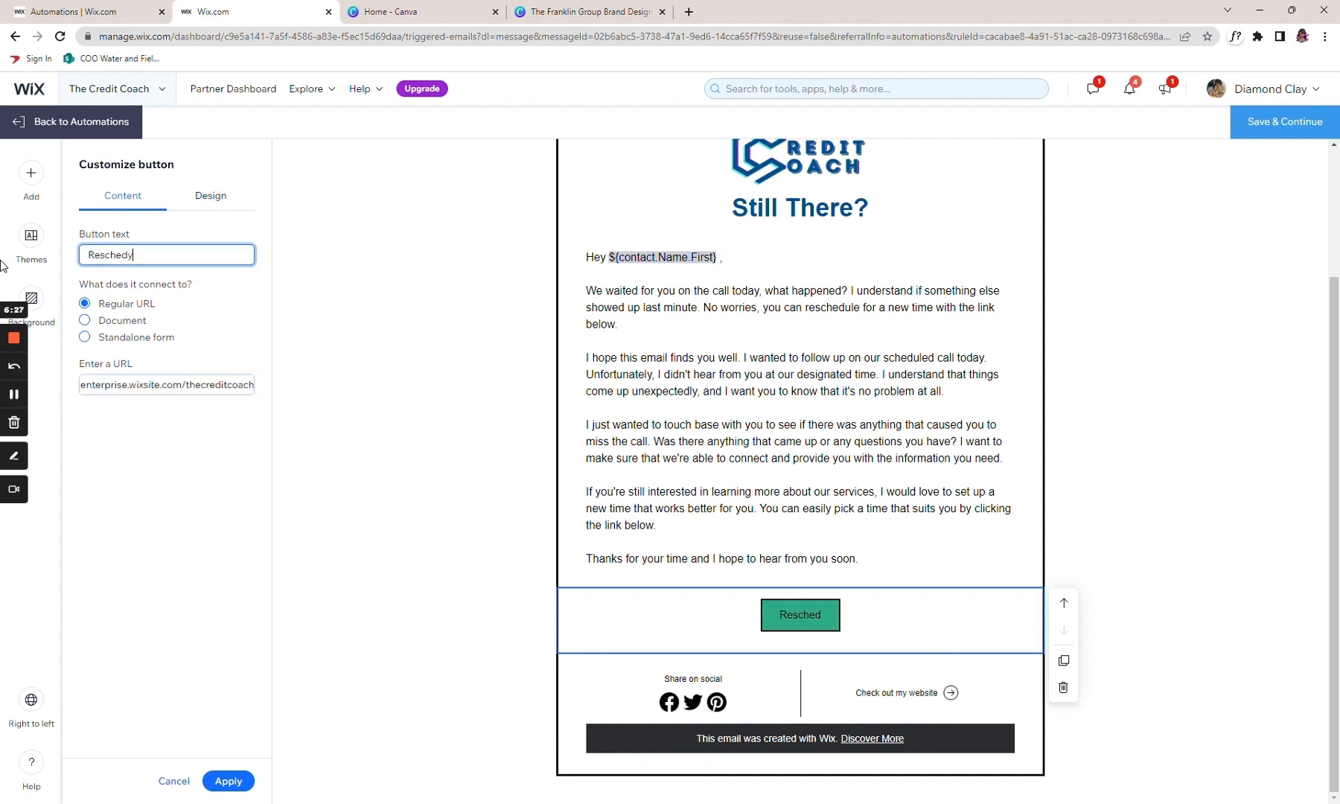
{"action": "key", "text": "BackSpace"}
{"action": "type", "text": "ule"}
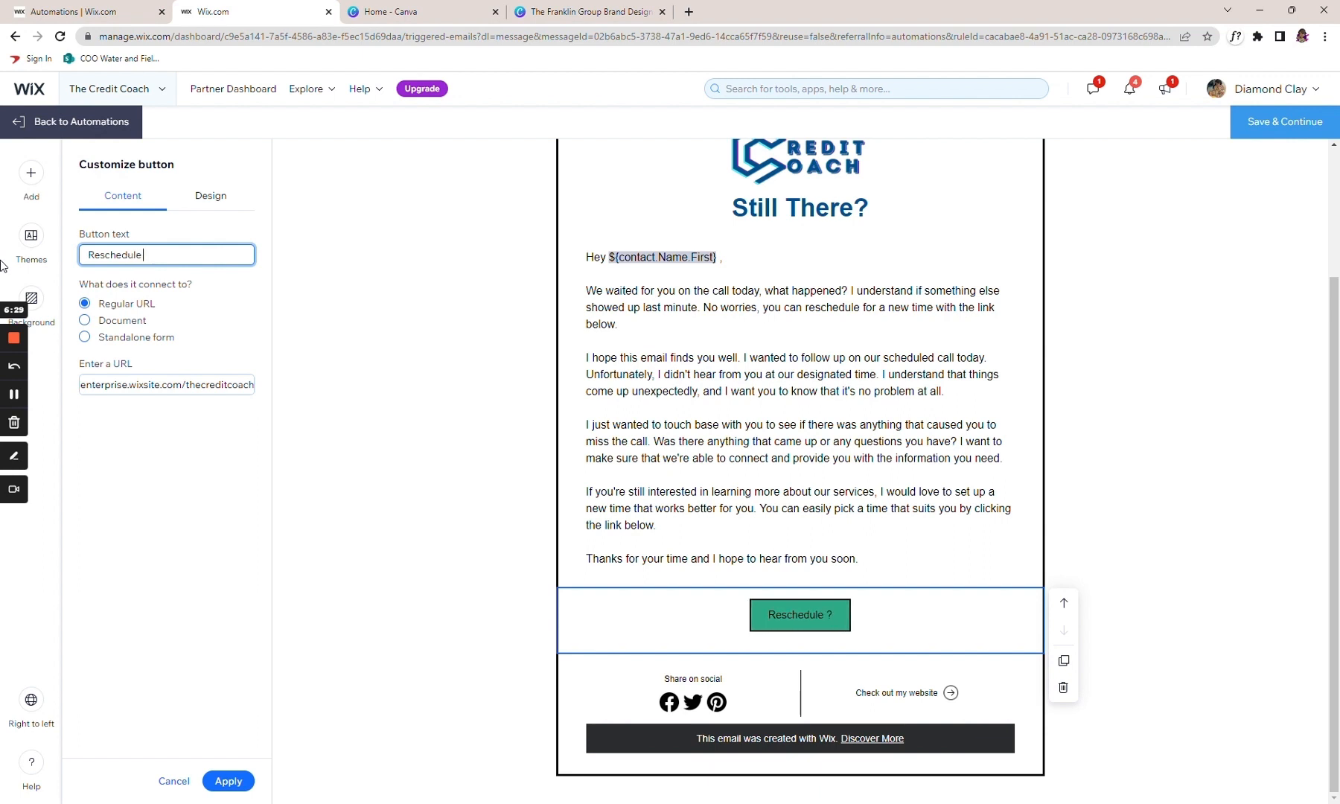
{"action": "type", "text": " >"}
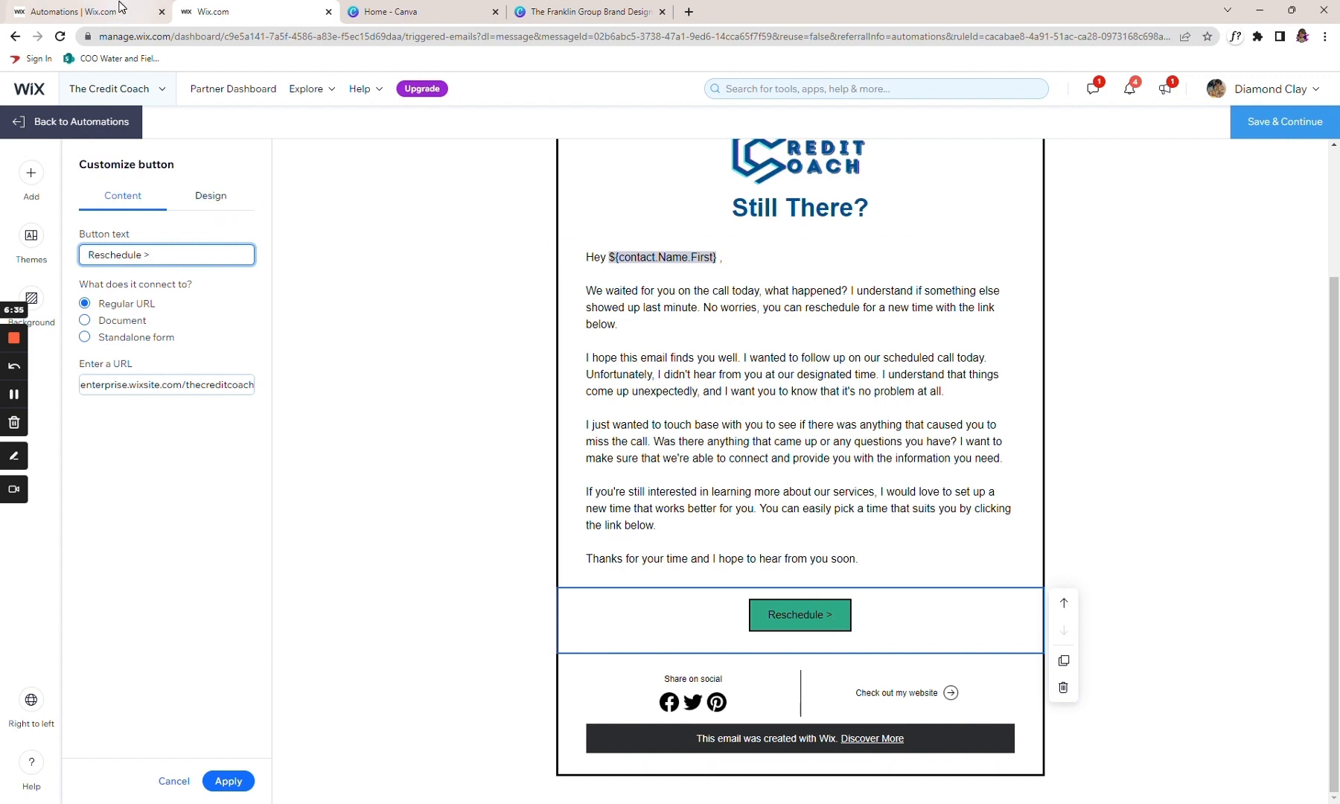
{"action": "left_click", "coordinate": [13, 395]}
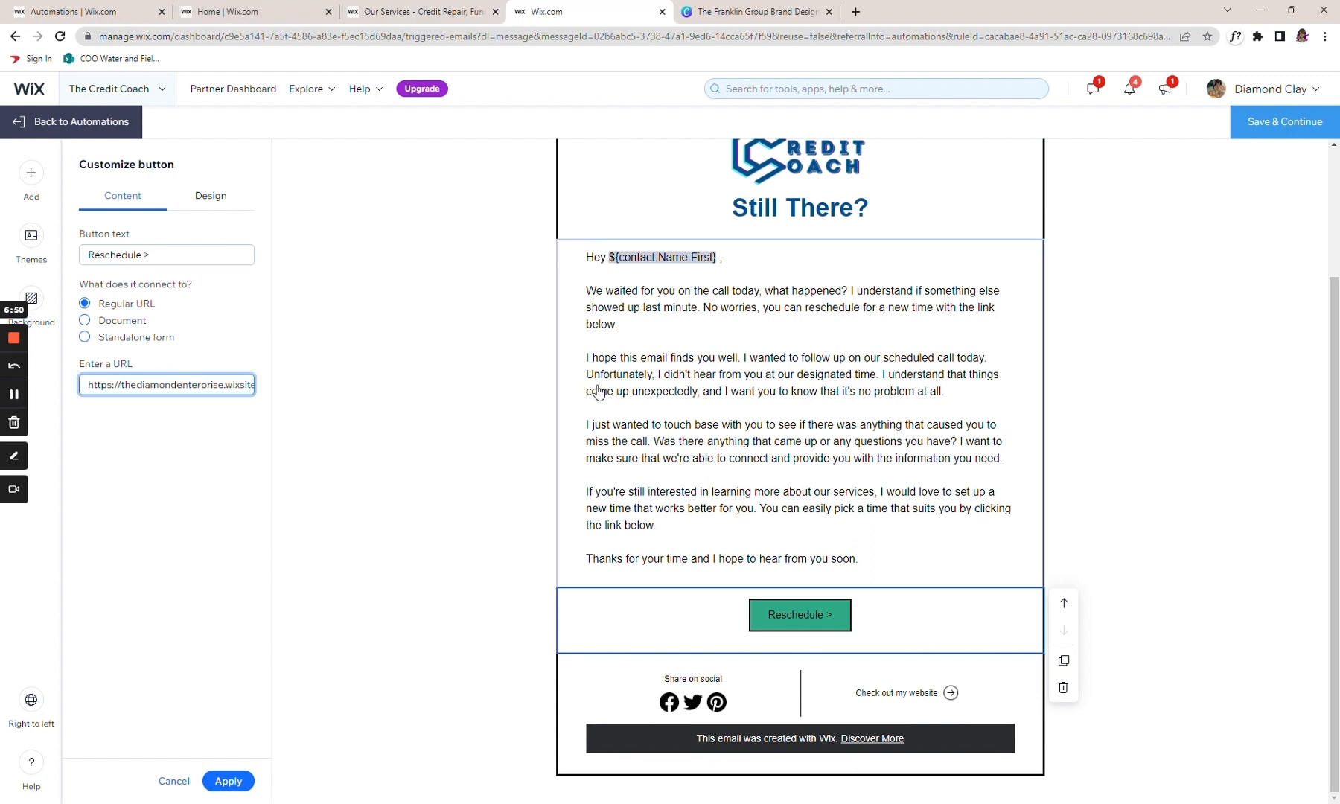
Step: Set the Reschedule button's text color to white, FFFFFF
{"action": "left_click", "coordinate": [211, 196]}
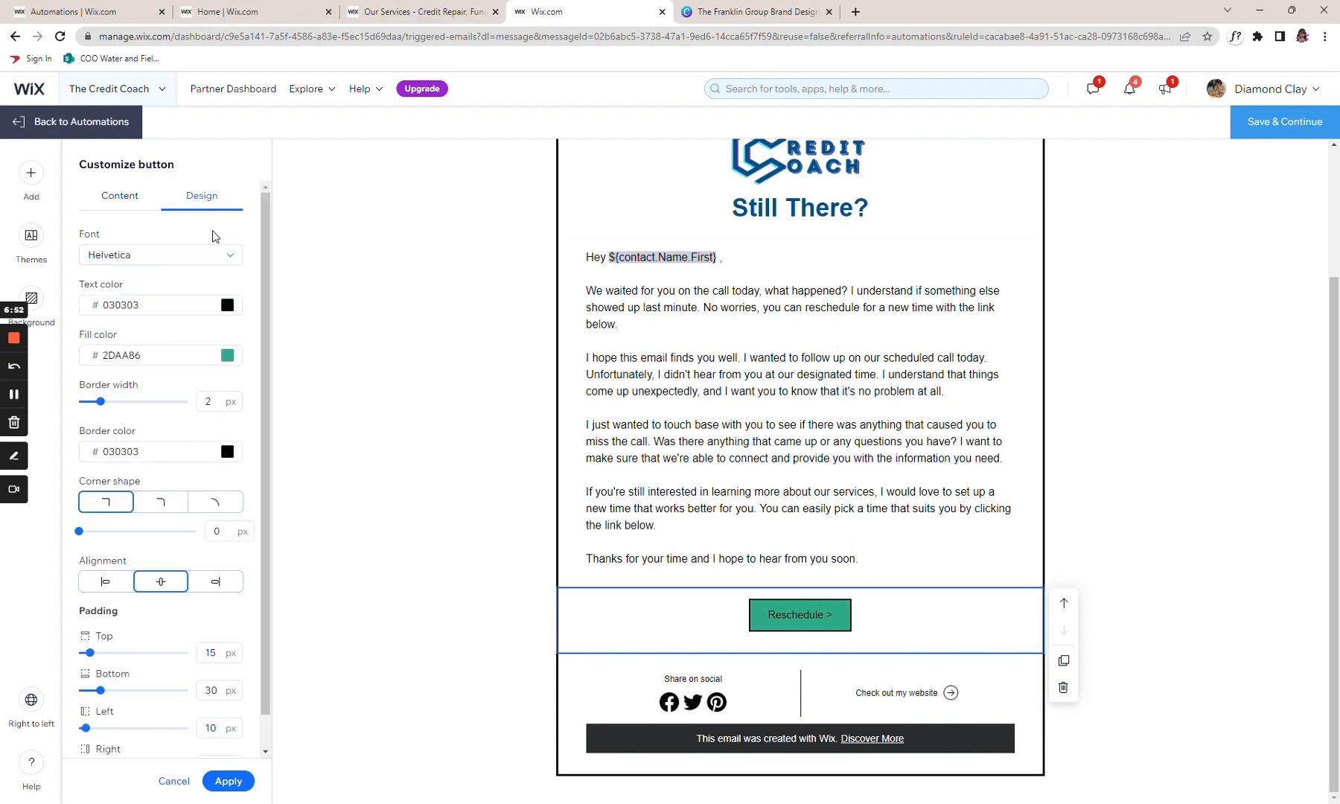
{"action": "left_click", "coordinate": [228, 305]}
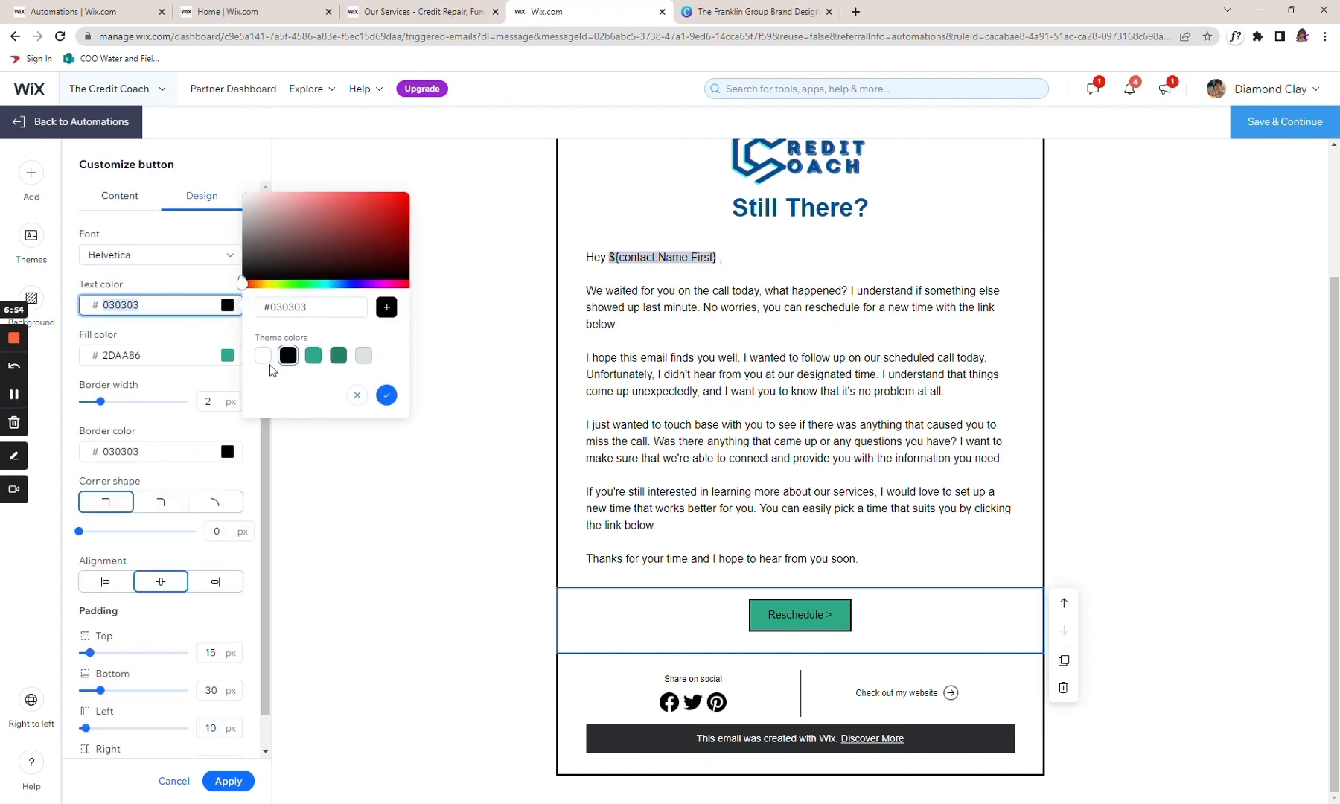
{"action": "left_click", "coordinate": [262, 357]}
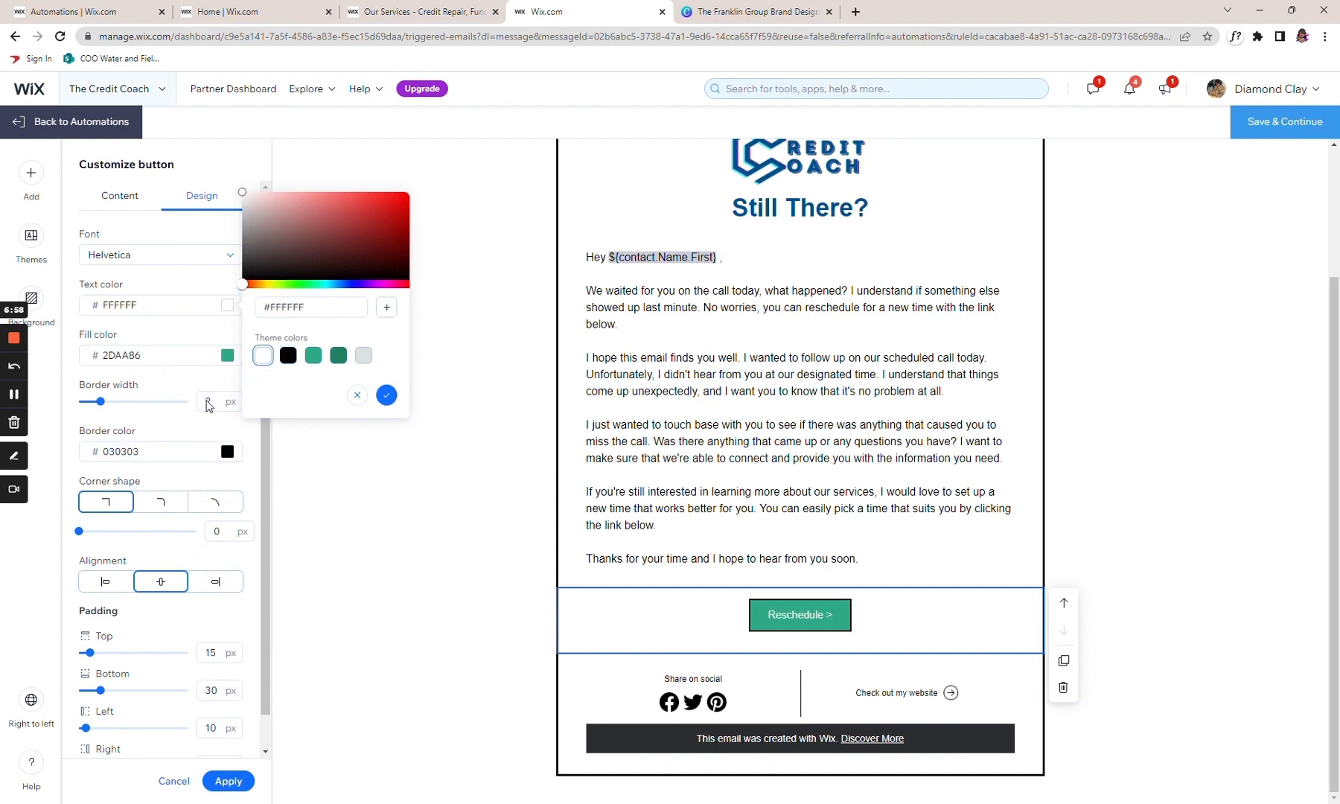
{"action": "left_click", "coordinate": [227, 355]}
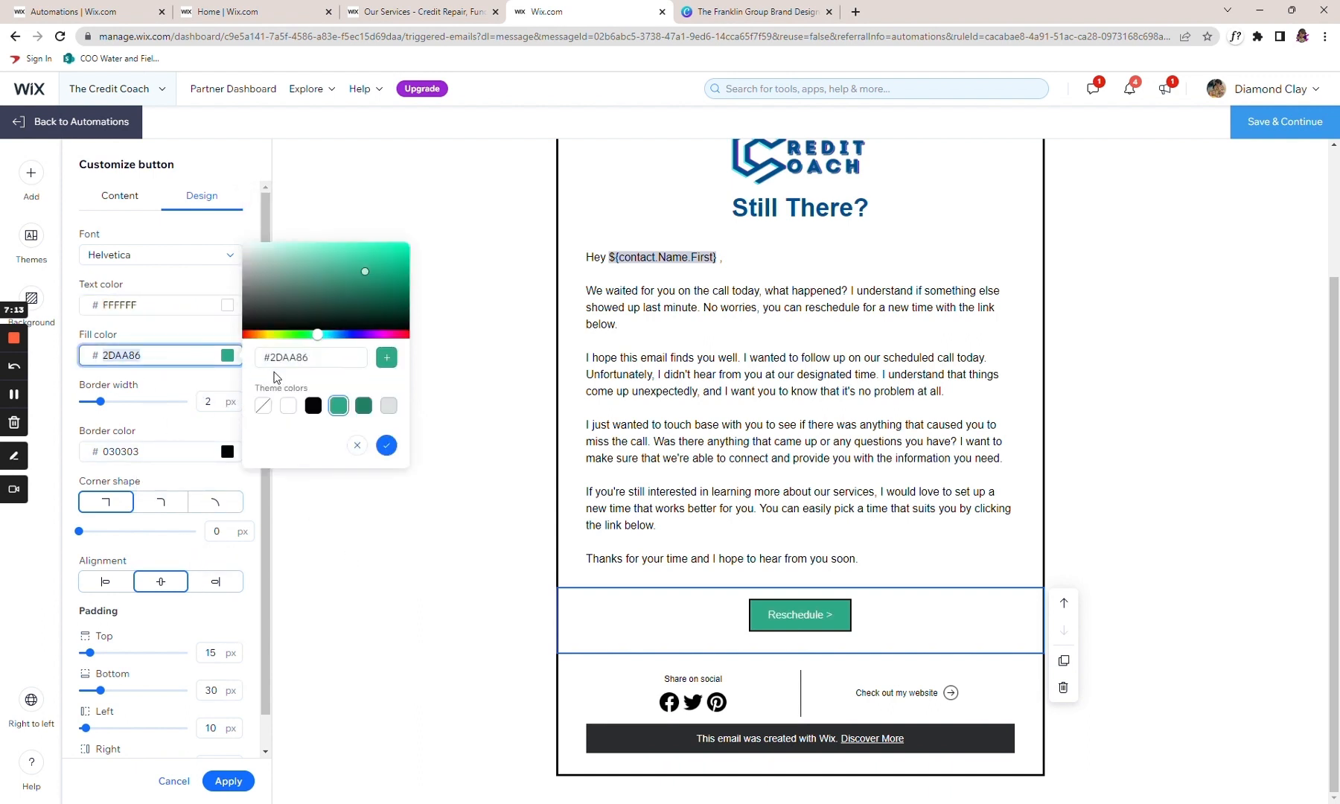
{"action": "left_click", "coordinate": [283, 357]}
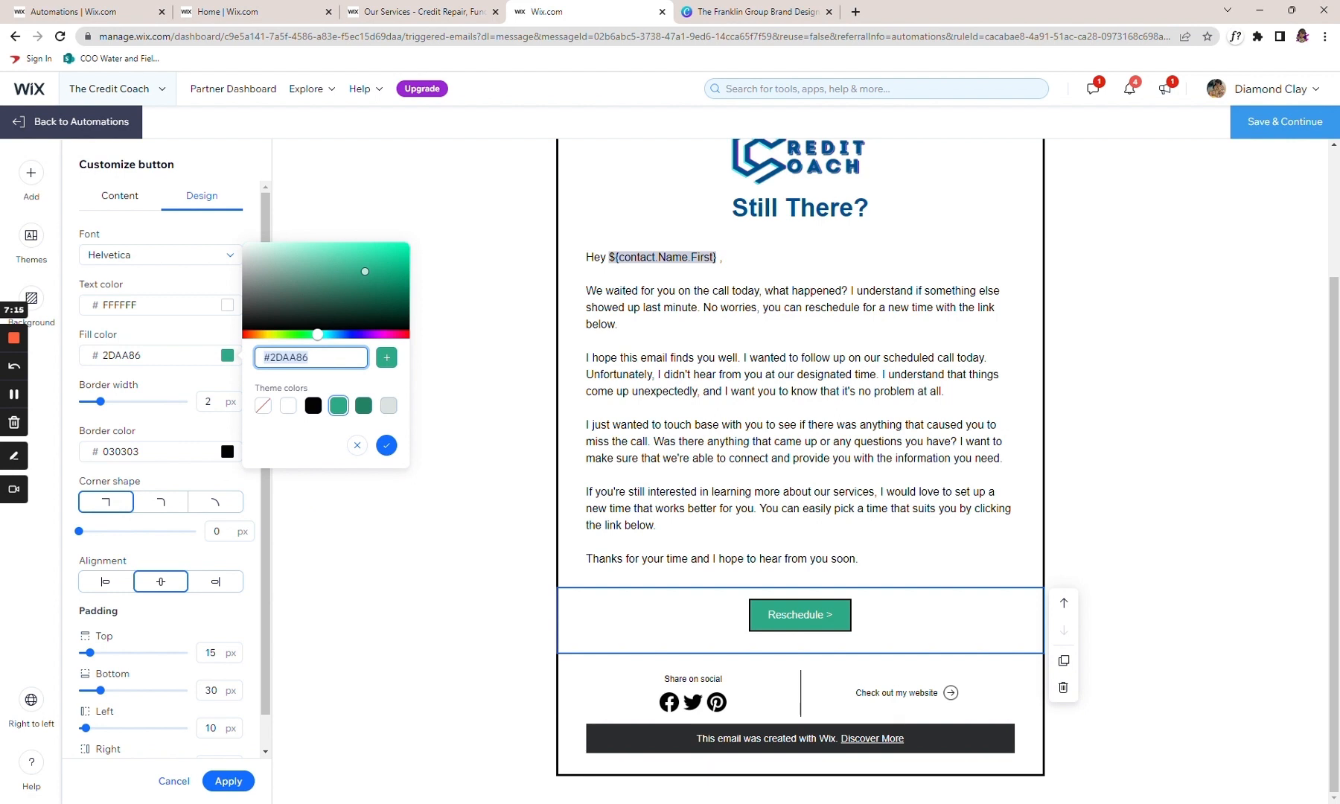
{"action": "left_click", "coordinate": [830, 217]}
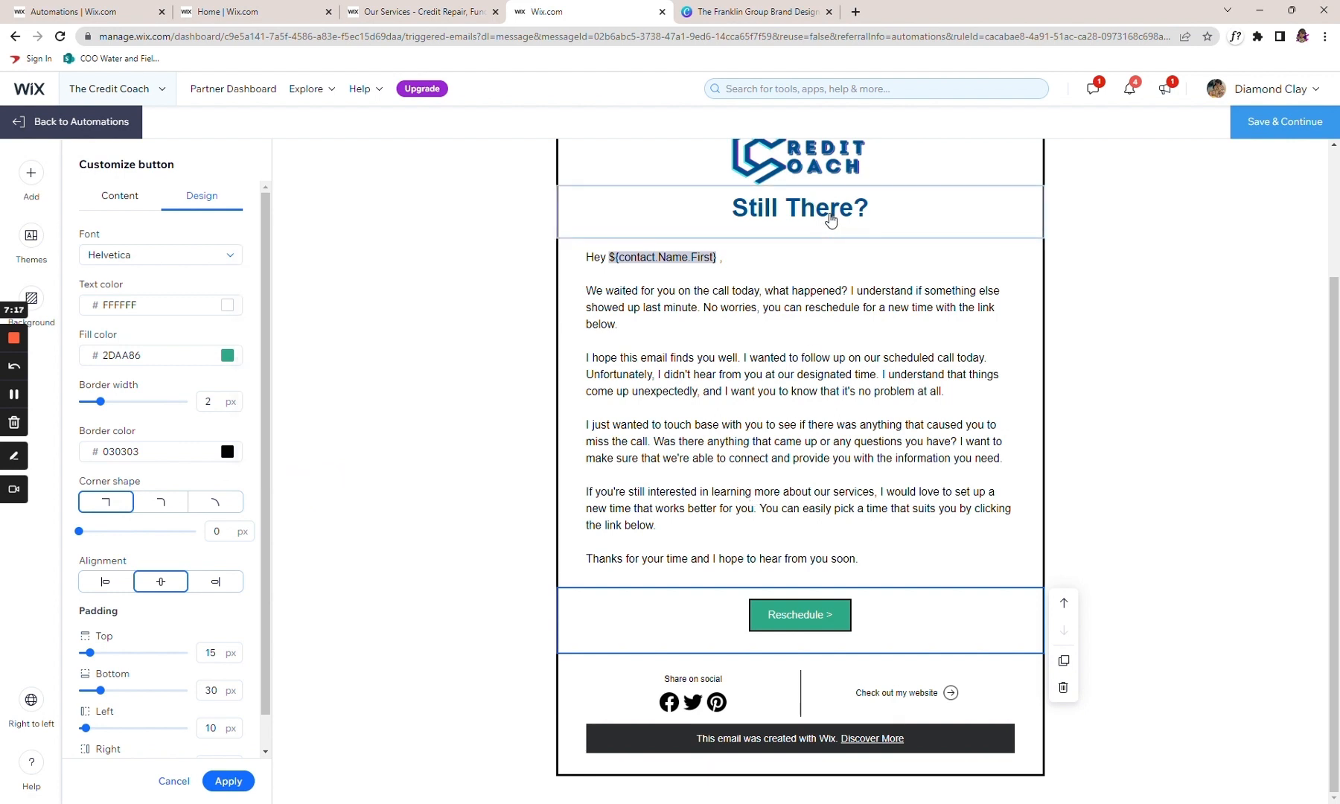
Step: Save the "Still There?" heading's text color, #014F8E, to My colors
{"action": "left_click", "coordinate": [830, 218]}
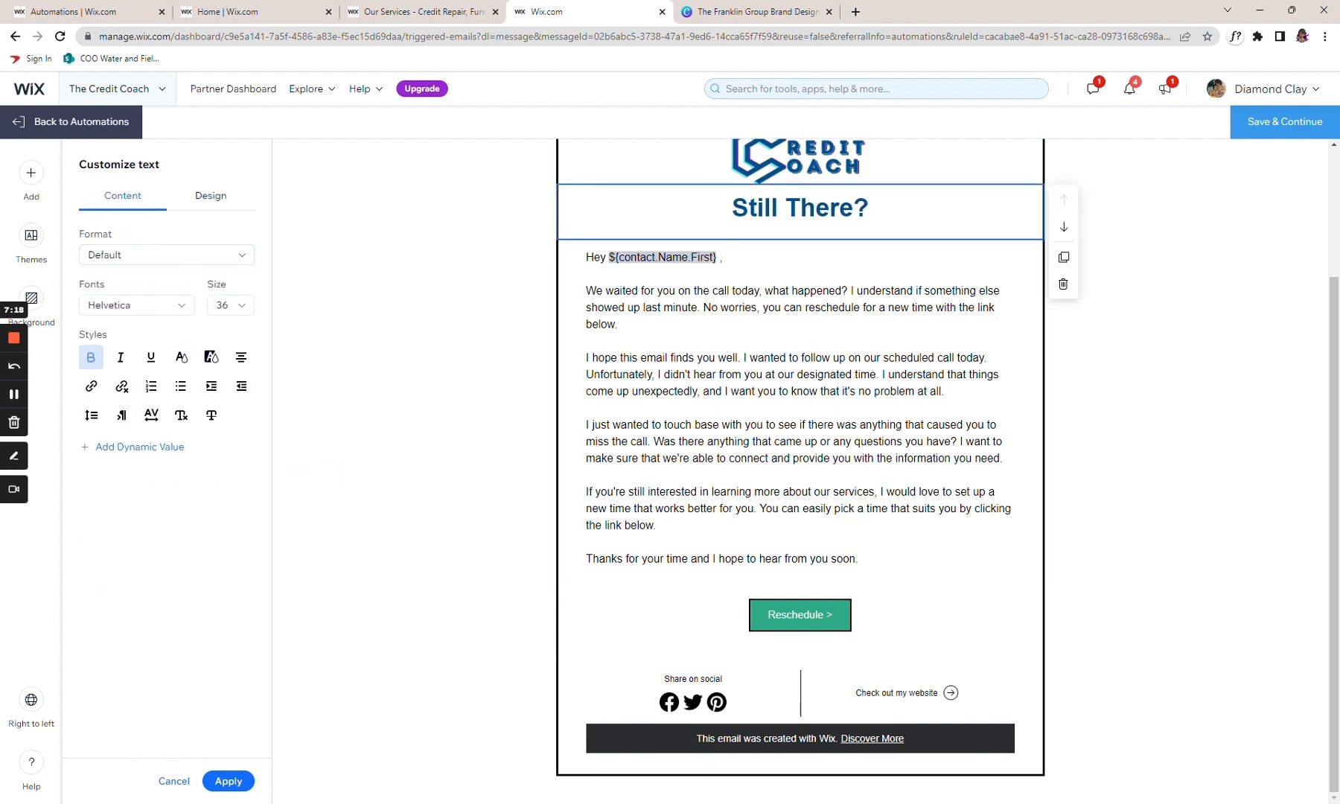
{"action": "key", "text": "ctrl+a"}
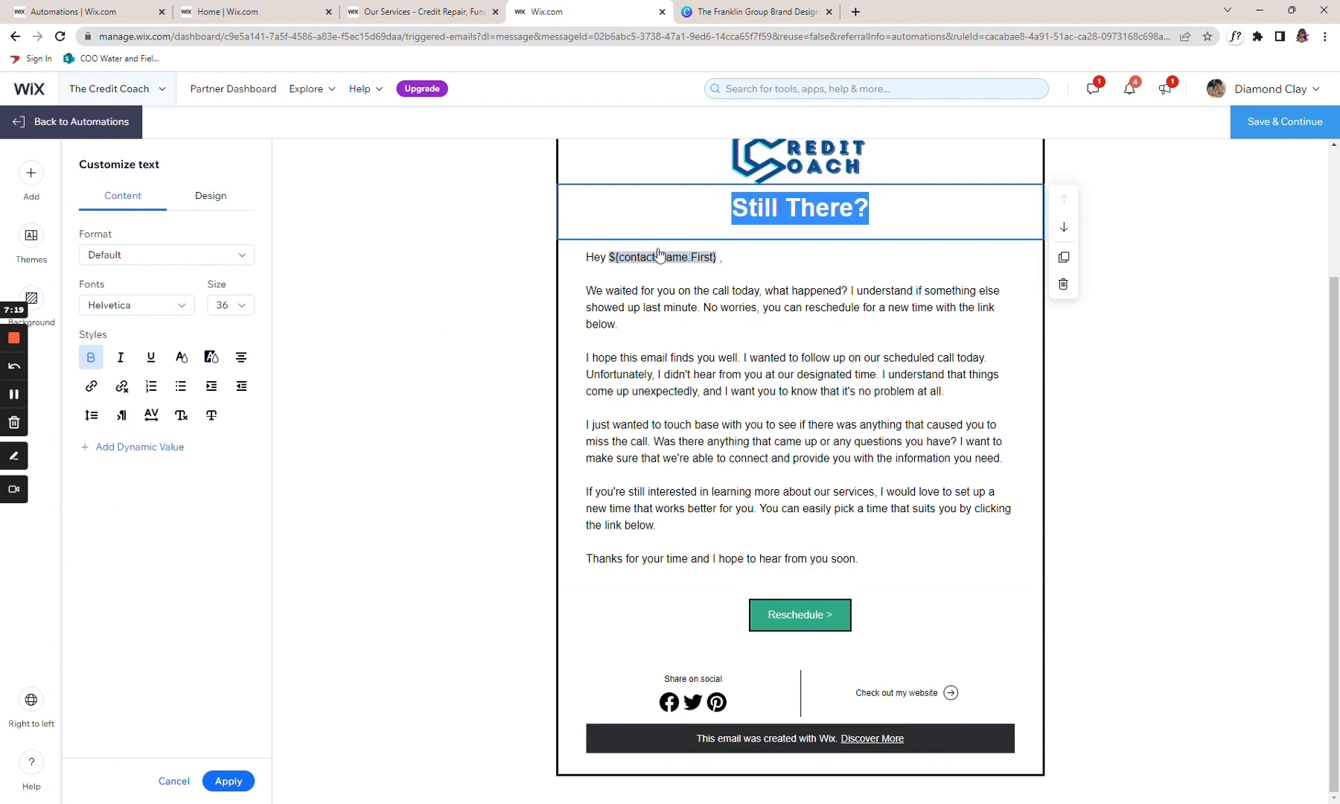
{"action": "left_click", "coordinate": [181, 357]}
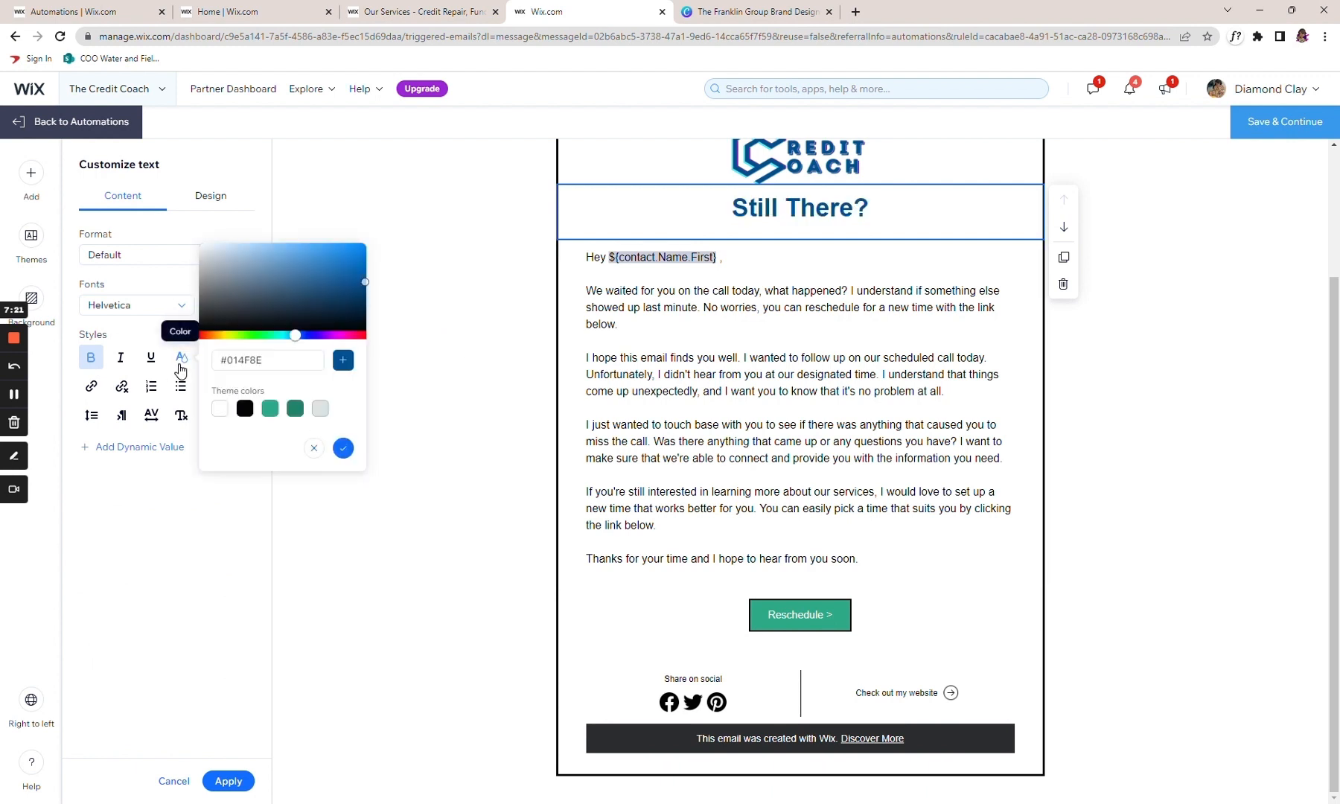
{"action": "left_click", "coordinate": [347, 363]}
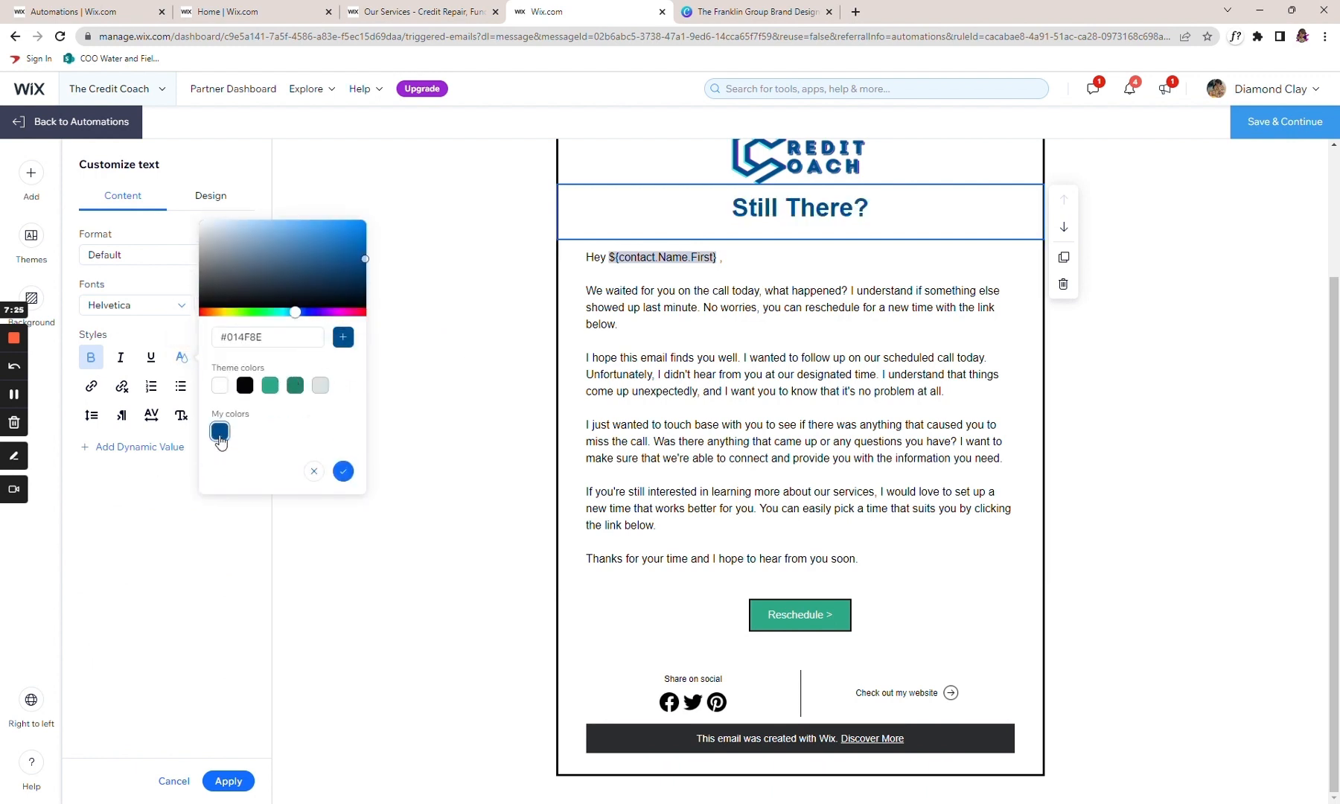
Step: Set the Reschedule button's fill color to the saved blue 014F8E
{"action": "left_click", "coordinate": [808, 636]}
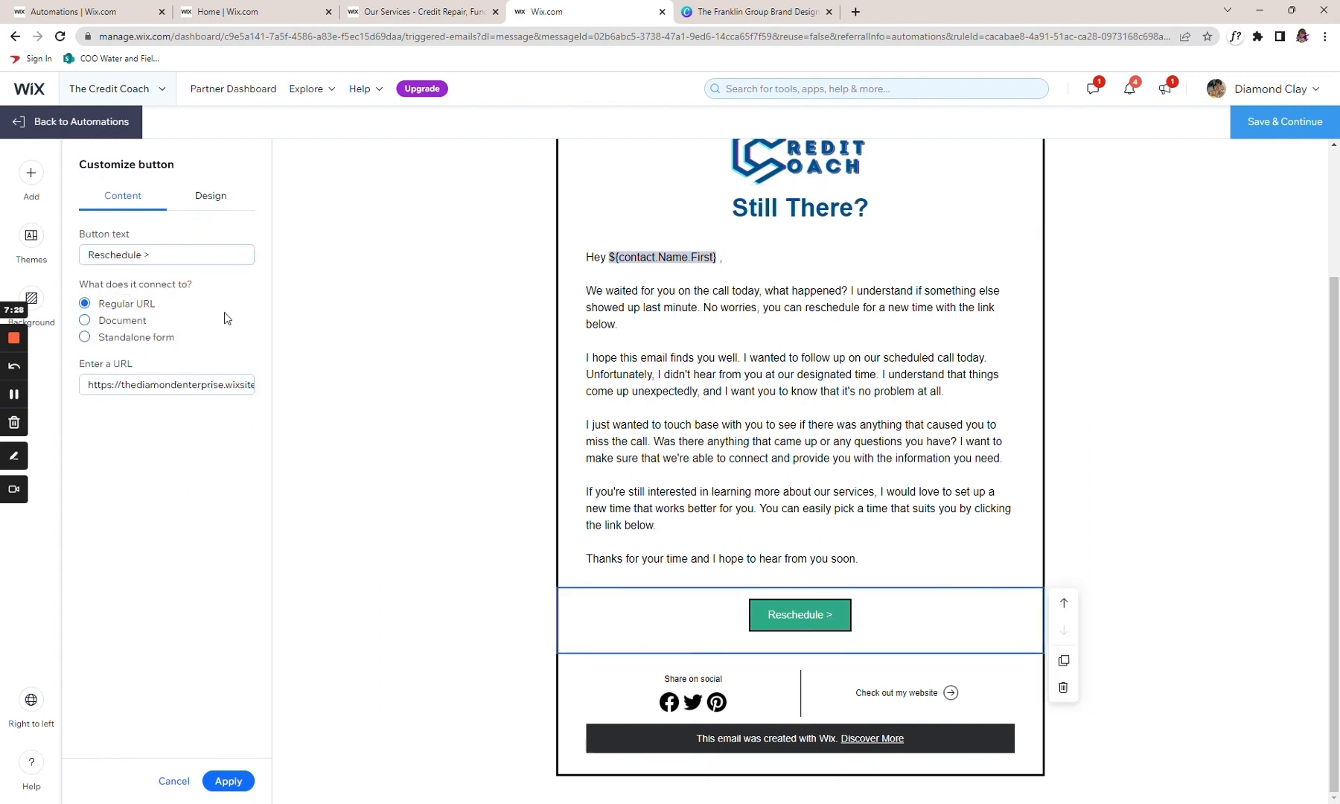
{"action": "left_click", "coordinate": [216, 195]}
{"action": "left_click", "coordinate": [228, 356]}
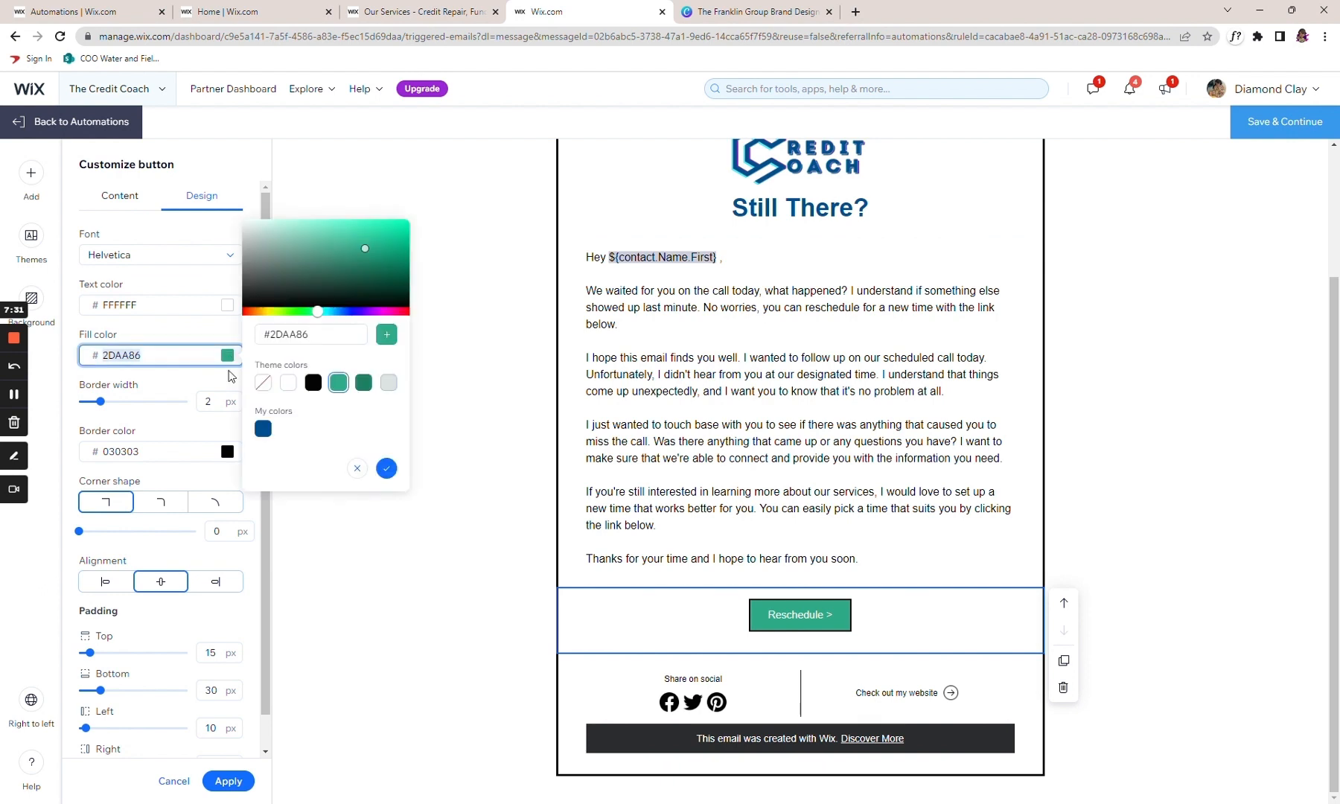
{"action": "left_click", "coordinate": [263, 430]}
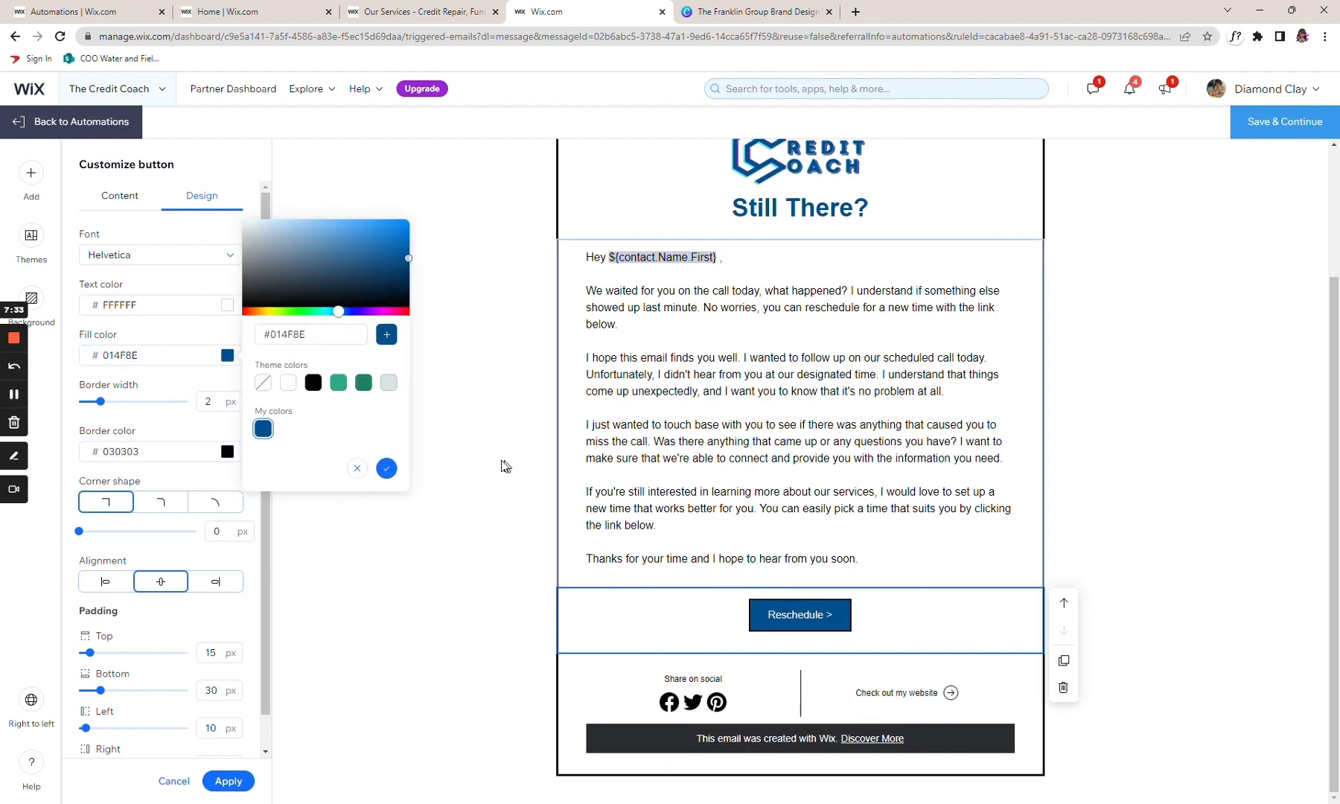
{"action": "left_click", "coordinate": [386, 468]}
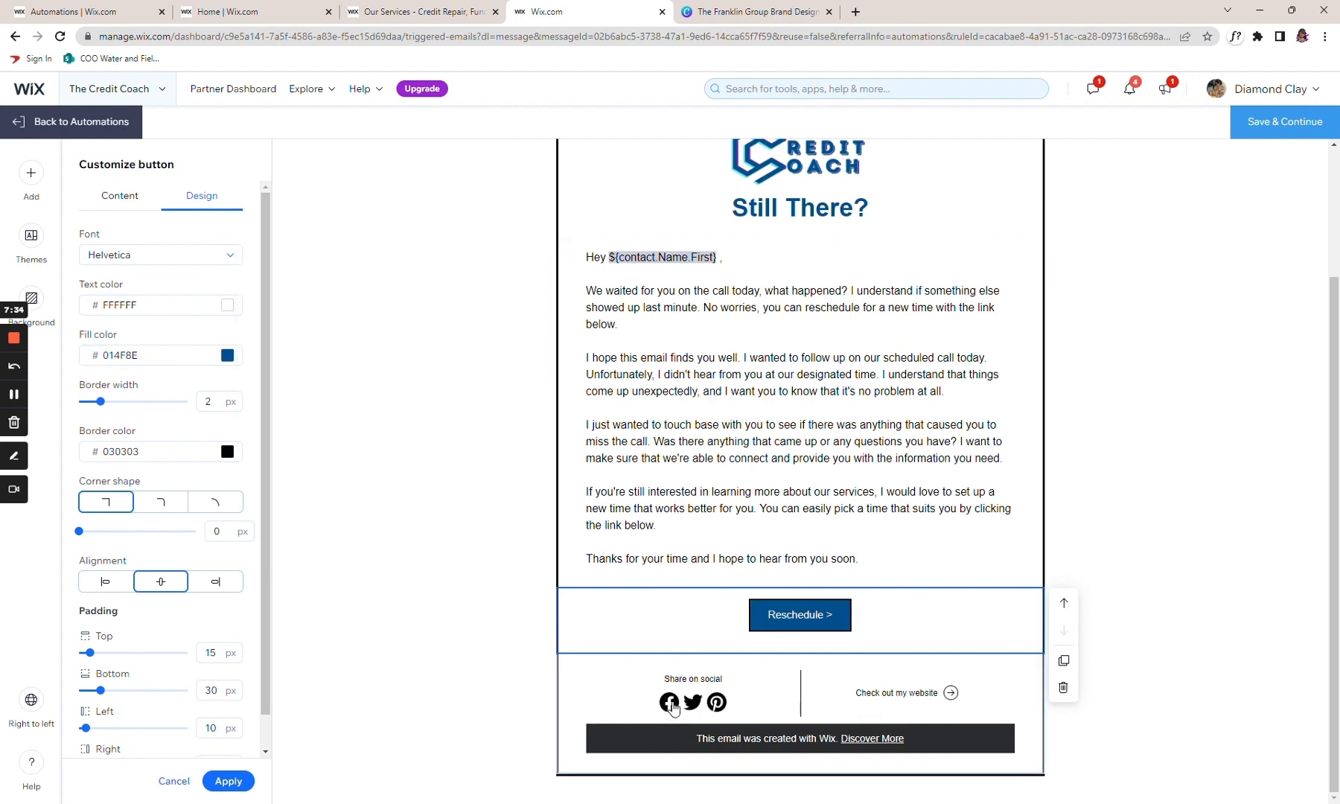
Step: Turn off the social share section and the site link in the email footer
{"action": "left_click", "coordinate": [677, 704]}
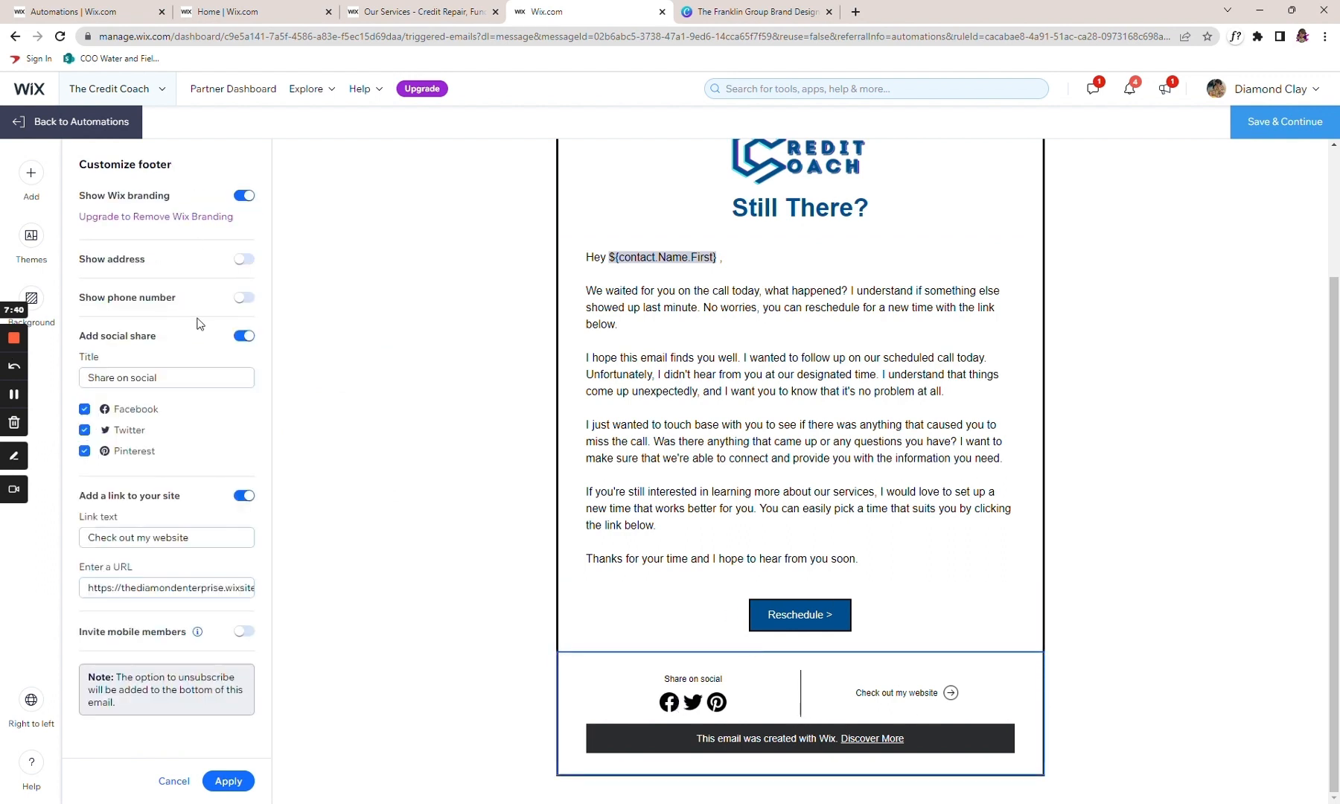
{"action": "left_click", "coordinate": [243, 338]}
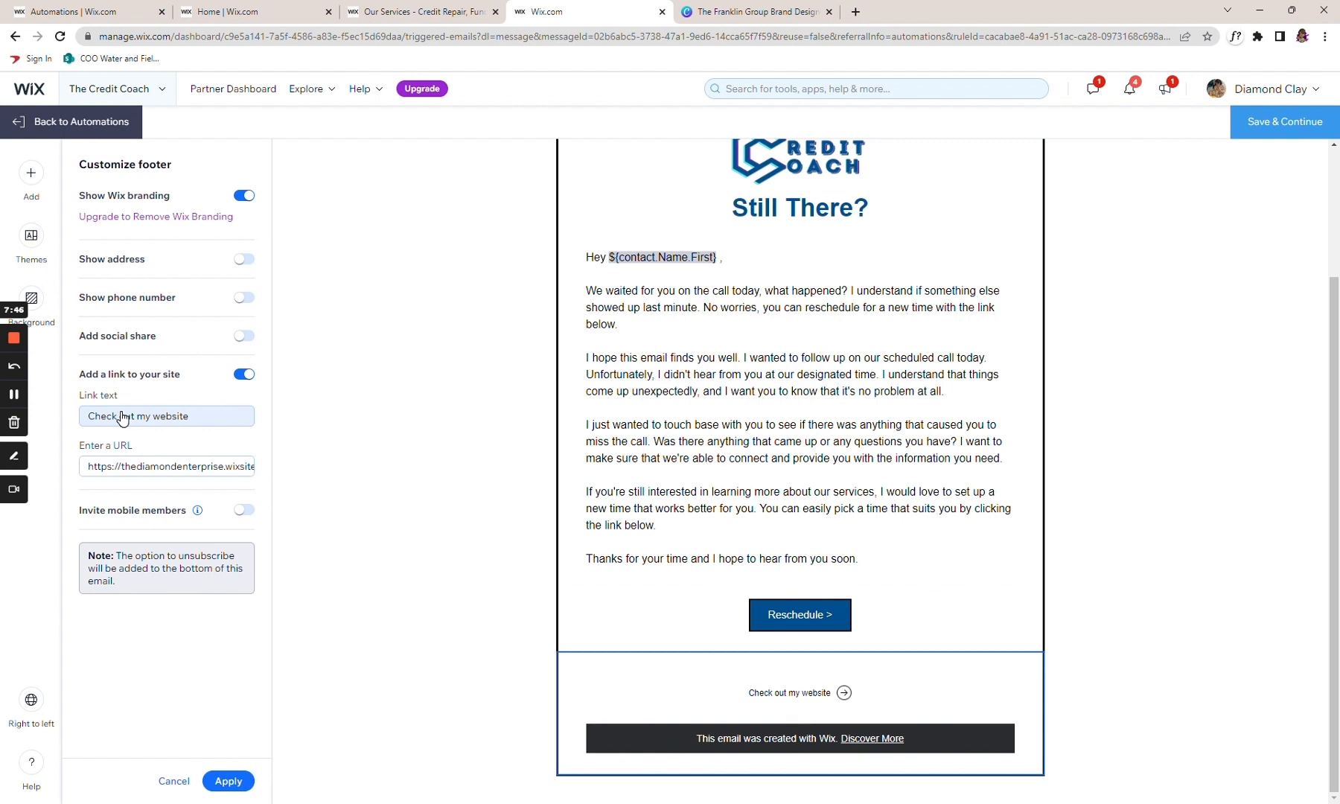
{"action": "left_click", "coordinate": [244, 375]}
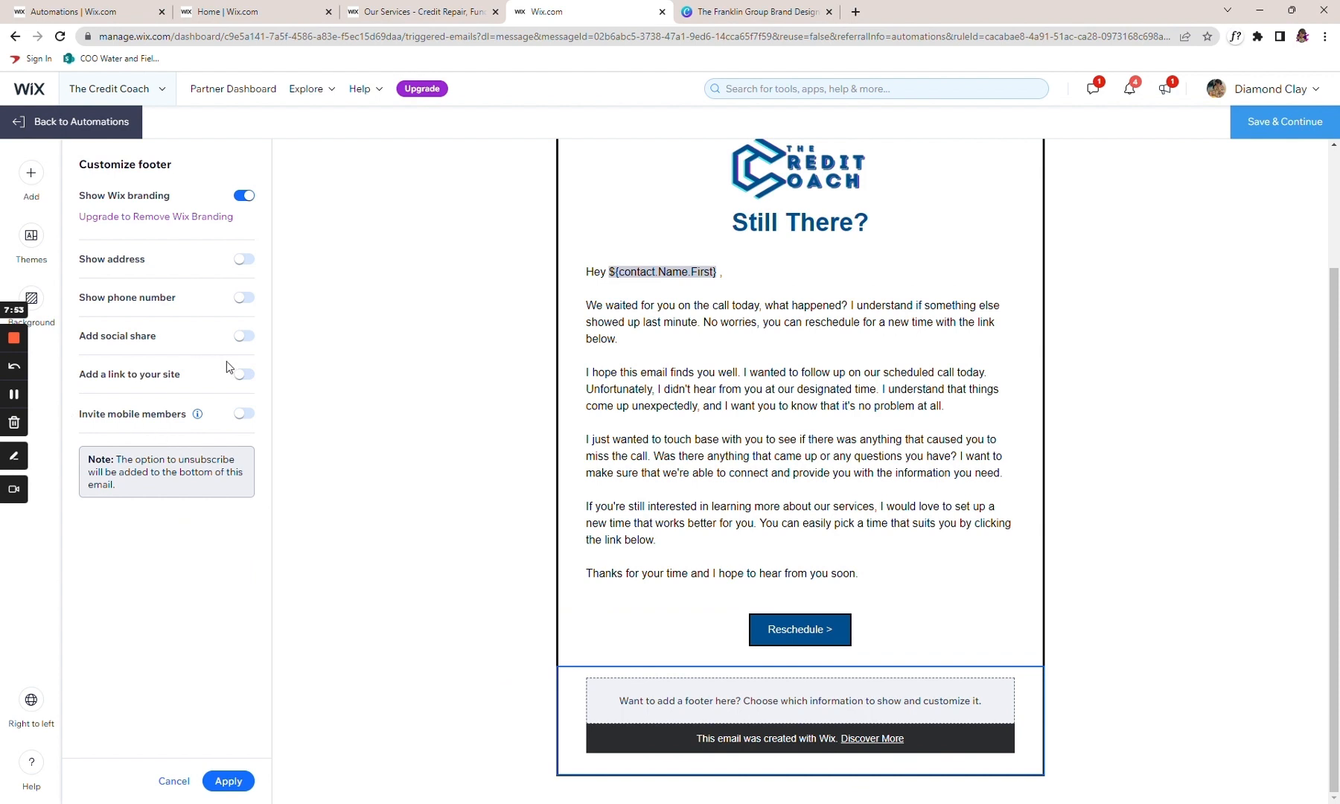
Step: Show the phone number and address in the footer, and save the email to return to the automation
{"action": "left_click", "coordinate": [243, 297]}
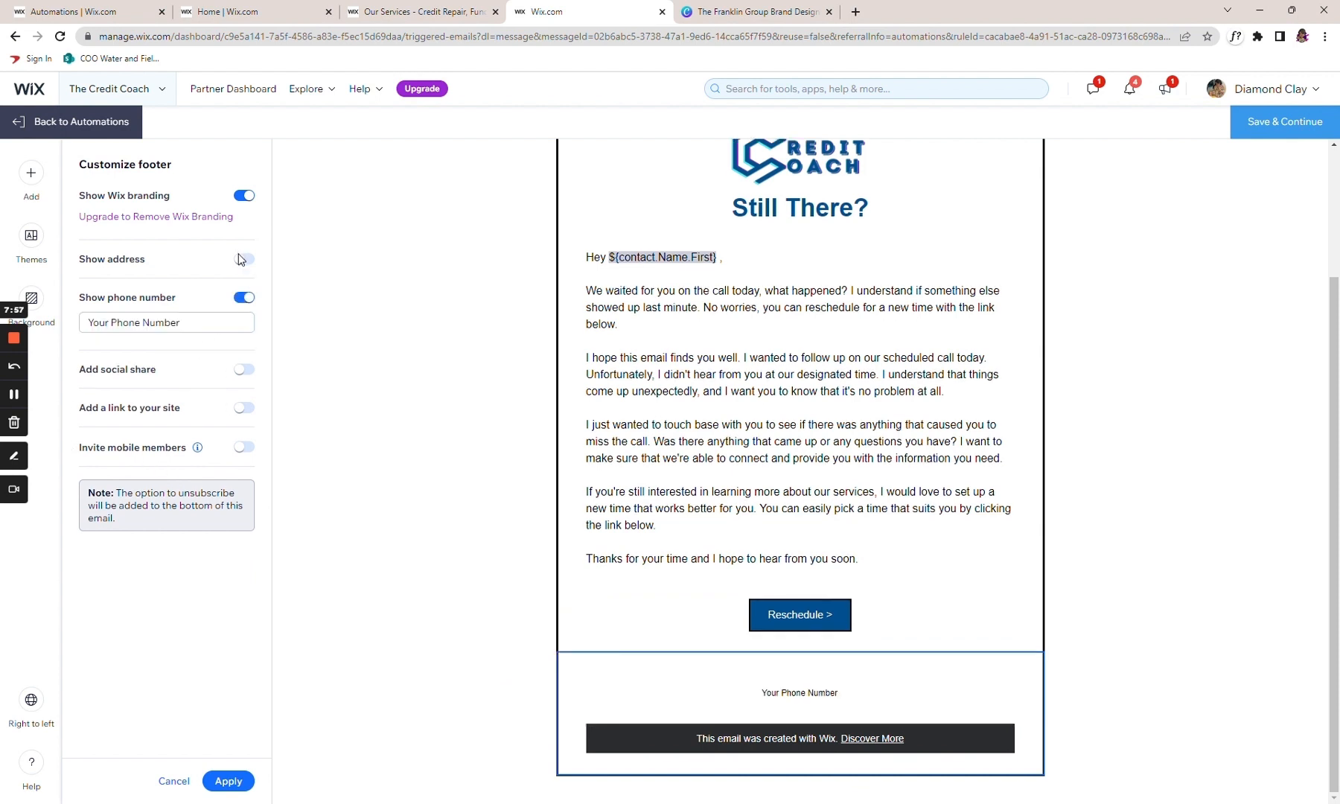
{"action": "left_click", "coordinate": [242, 259]}
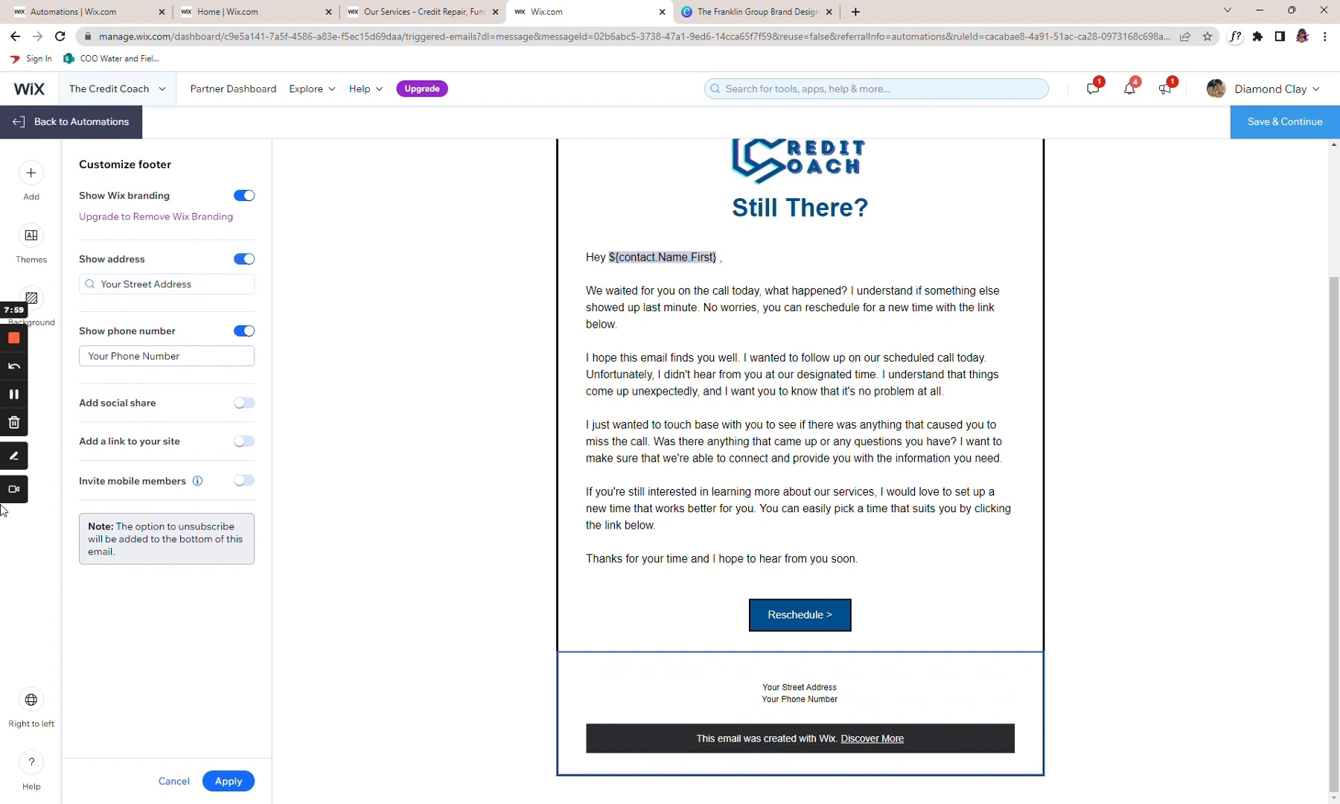
{"action": "scroll", "coordinate": [1255, 501], "scroll_direction": "up", "scroll_amount": 3}
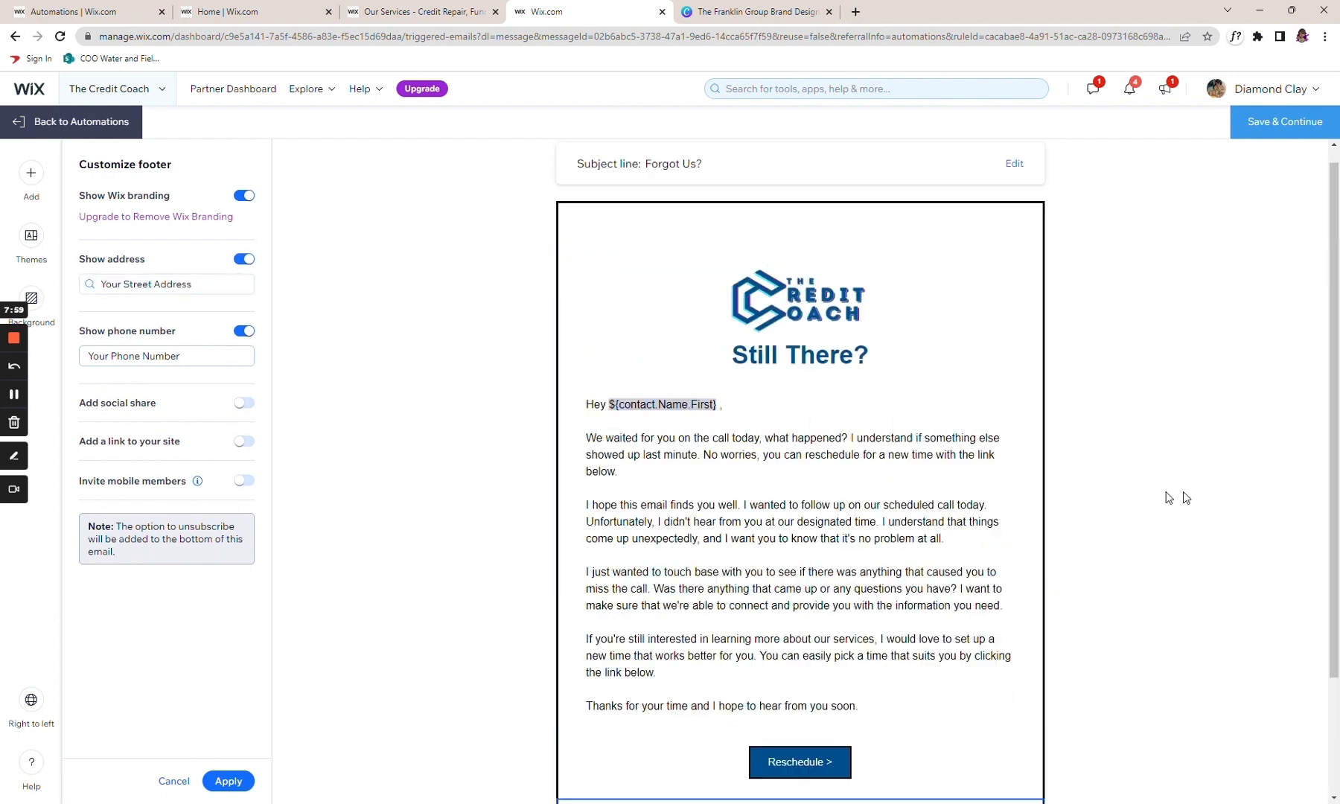
{"action": "left_click", "coordinate": [1258, 123]}
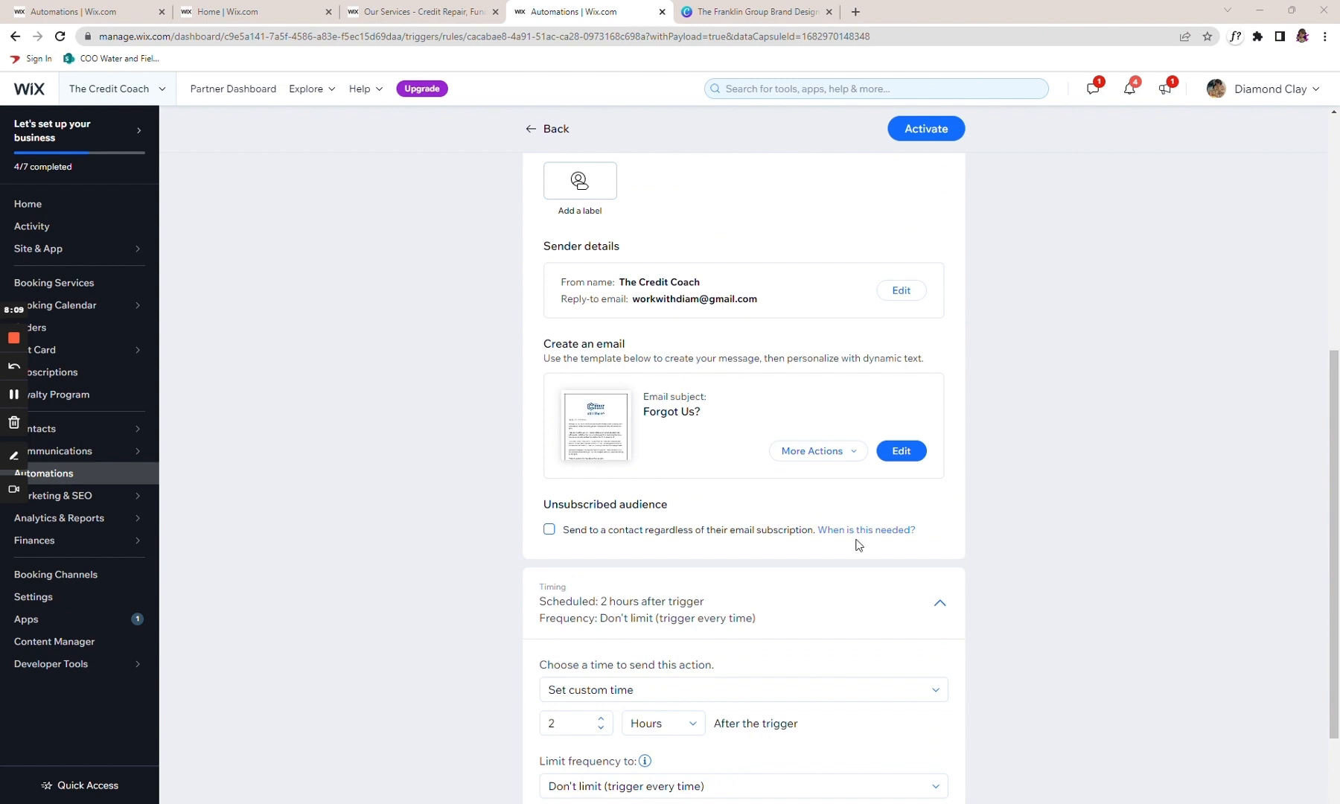
Step: Add a second action to the automation and set it to Send an email
{"action": "scroll", "coordinate": [1083, 541], "scroll_direction": "down", "scroll_amount": 2}
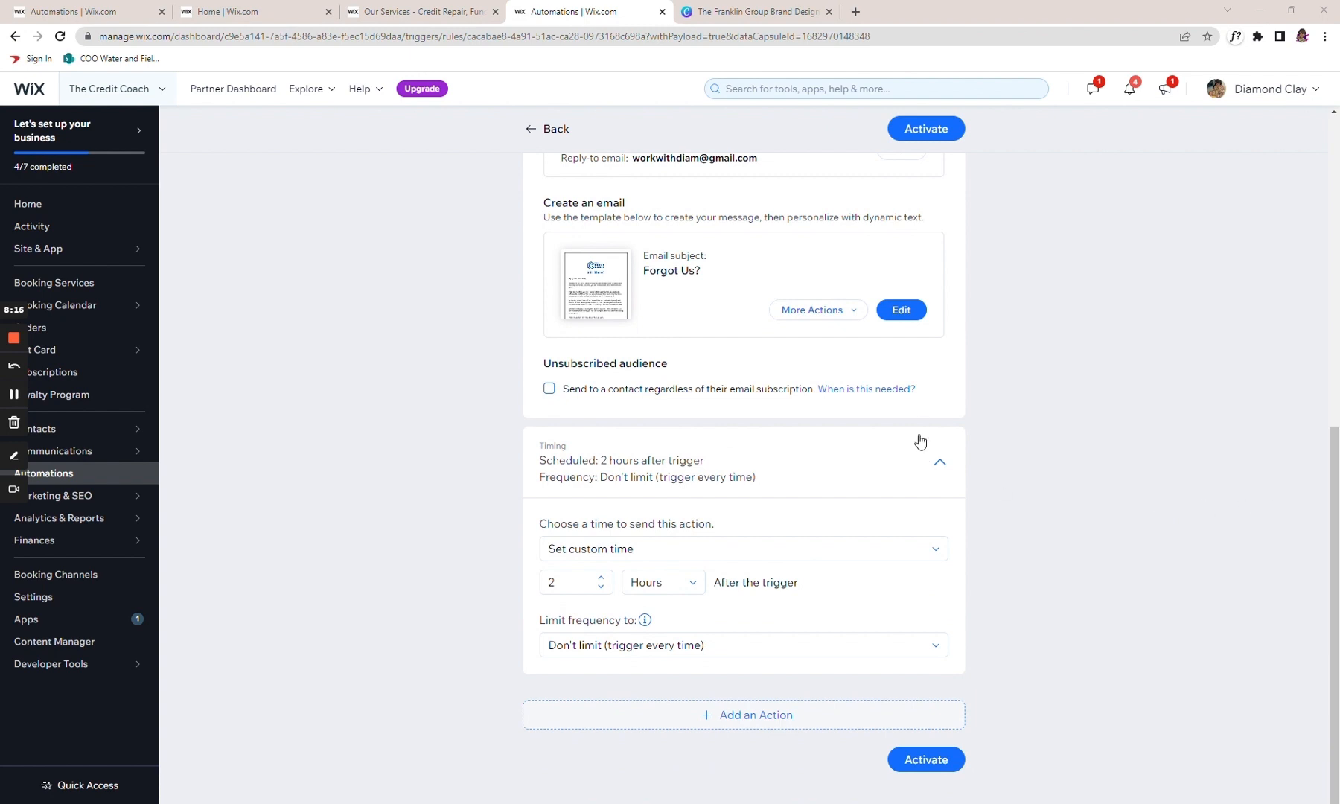
{"action": "scroll", "coordinate": [684, 622], "scroll_direction": "up", "scroll_amount": 1}
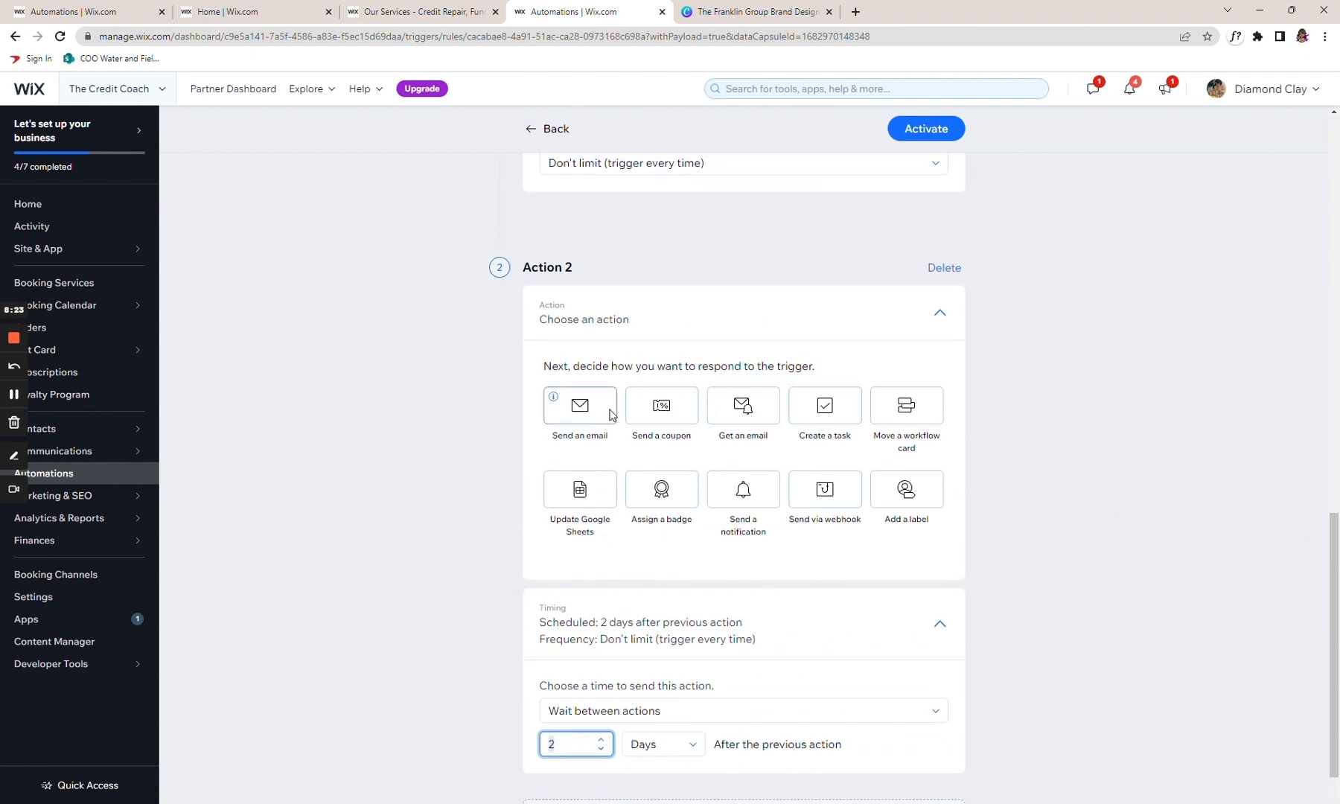
{"action": "left_click", "coordinate": [570, 411]}
{"action": "scroll", "coordinate": [660, 457], "scroll_direction": "down", "scroll_amount": 1}
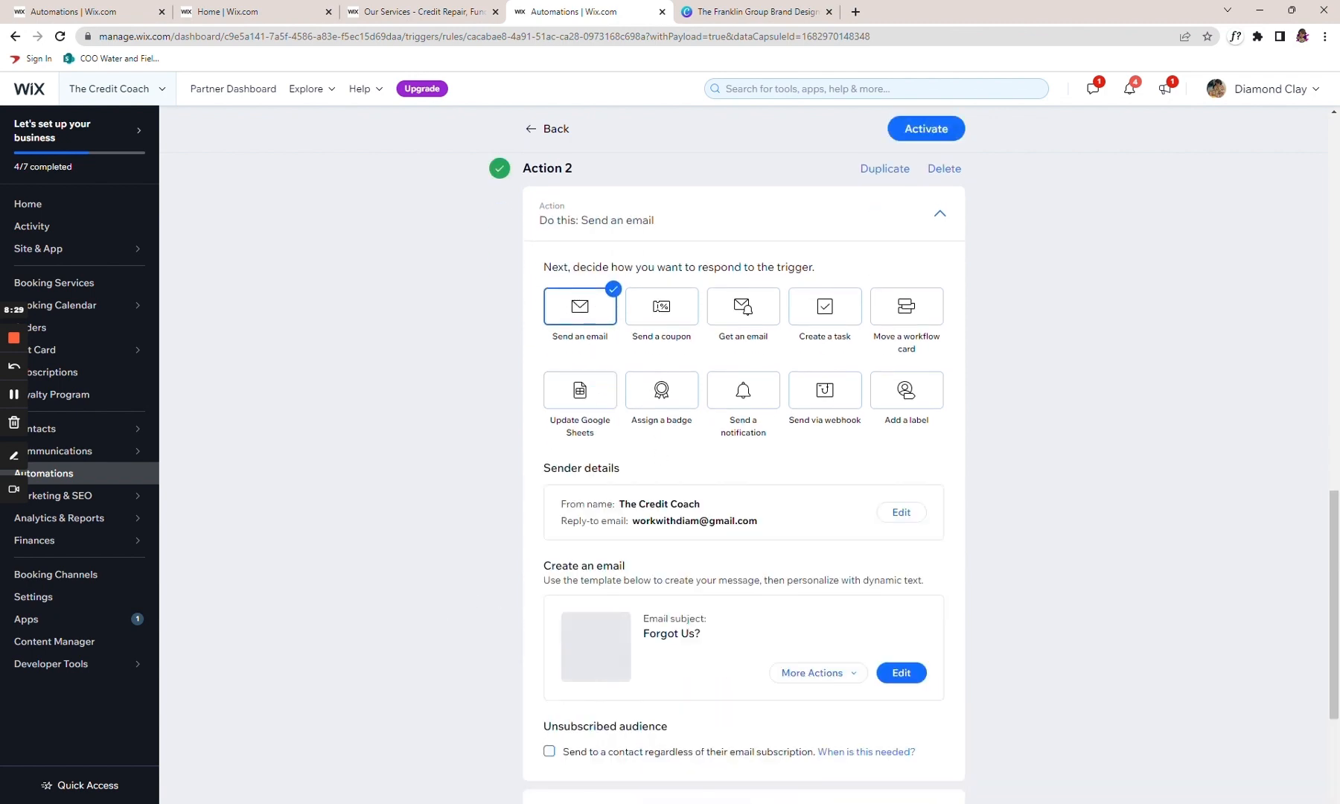
Step: Open the second action's email for editing and set its subject line to "Come back," followed by the contact's first-name dynamic value
{"action": "left_click", "coordinate": [832, 674]}
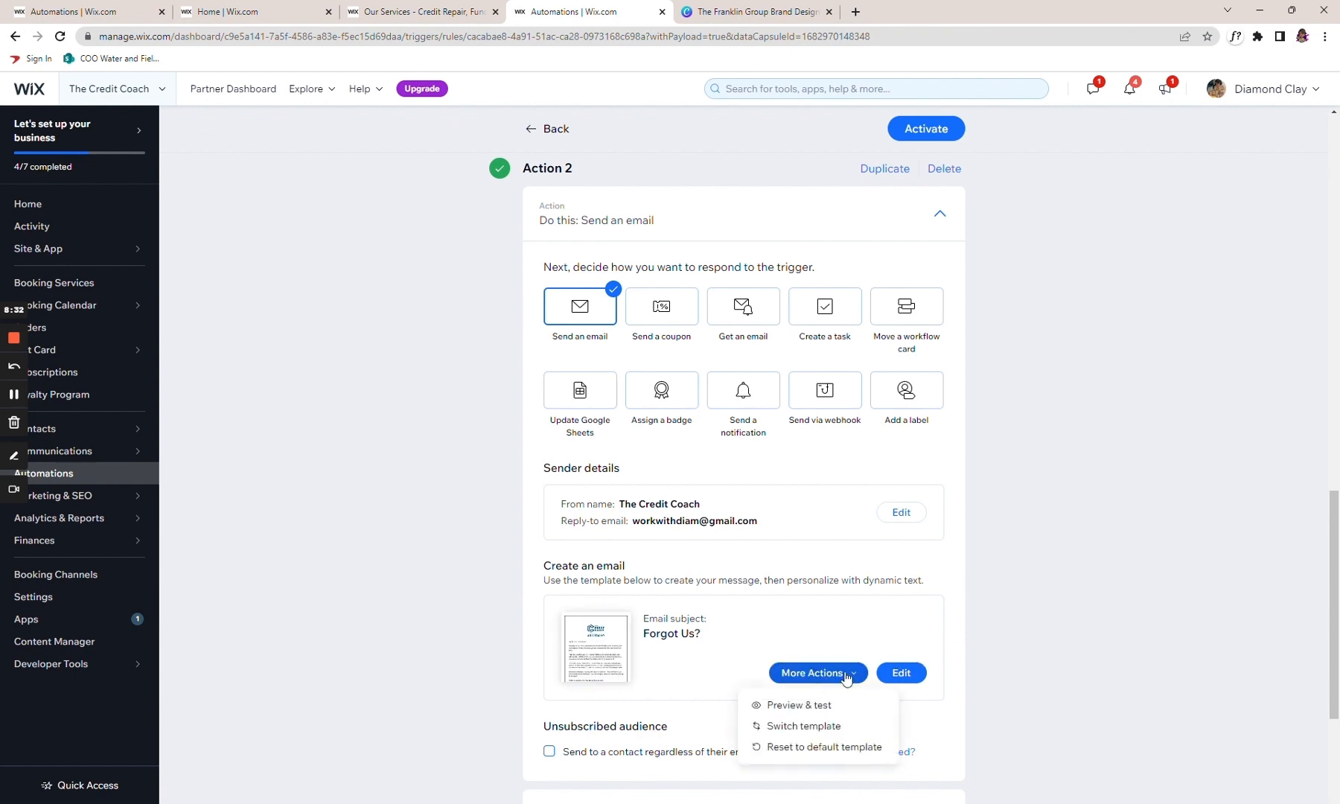
{"action": "left_click", "coordinate": [900, 678]}
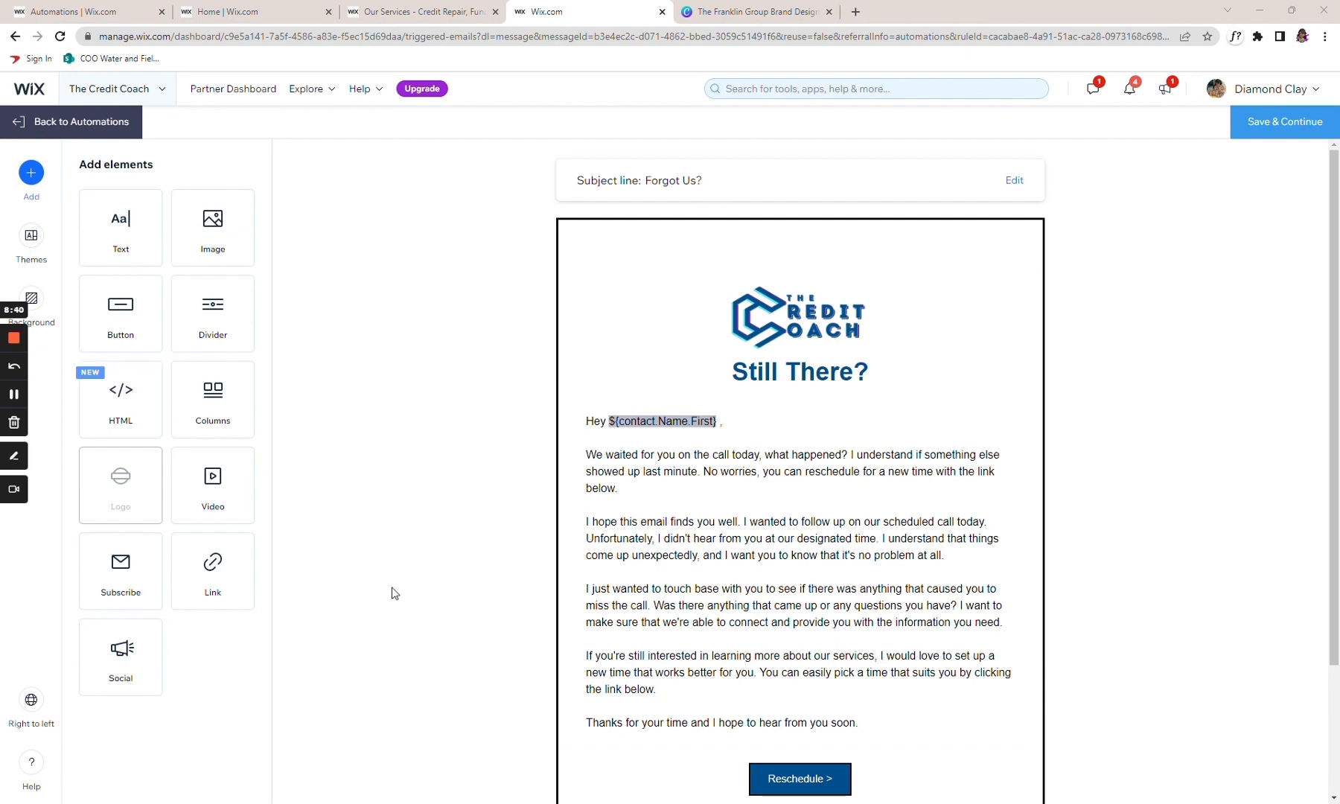
{"action": "left_click", "coordinate": [1013, 183]}
{"action": "left_click", "coordinate": [550, 394]}
{"action": "left_click_drag", "start_coordinate": [551, 393], "coordinate": [472, 402]}
{"action": "type", "text": "Come ba"}
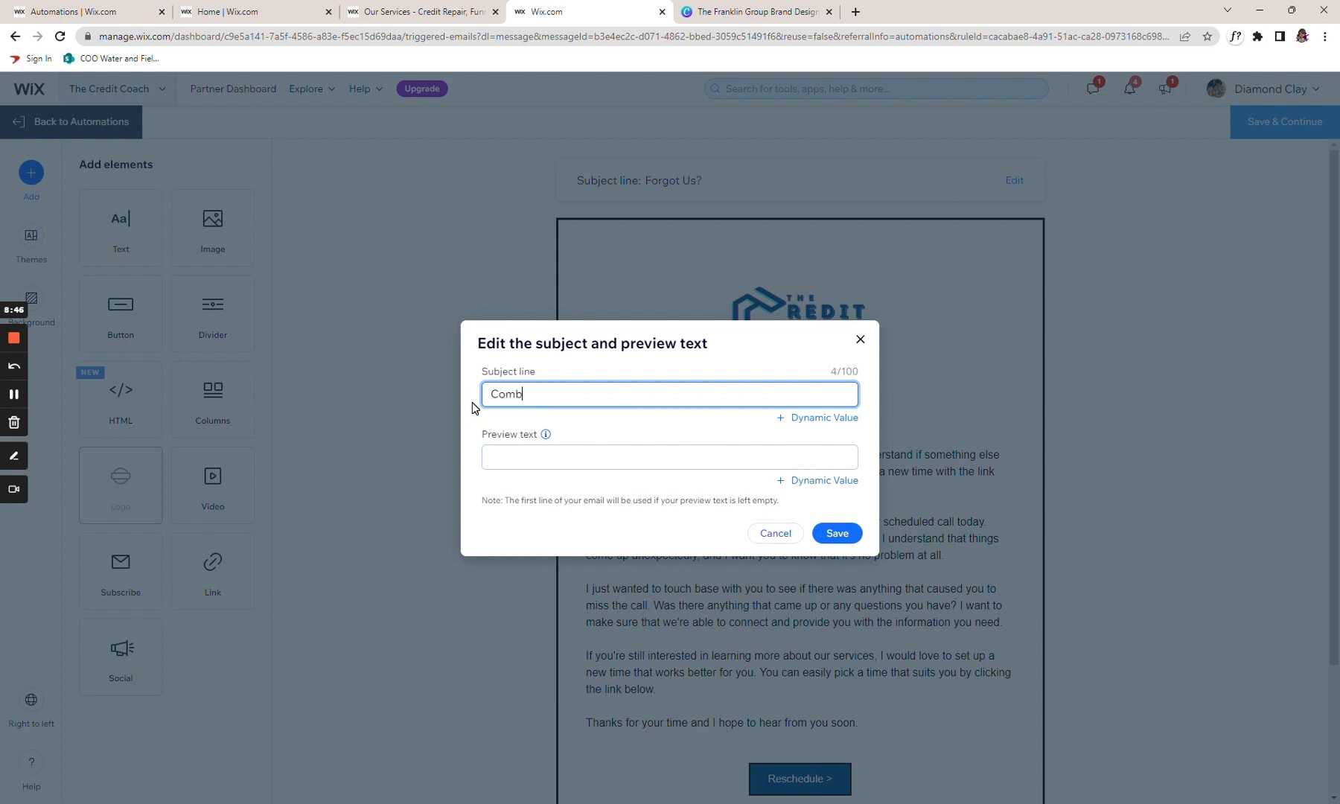
{"action": "type", "text": "ck,"}
{"action": "left_click", "coordinate": [845, 422]}
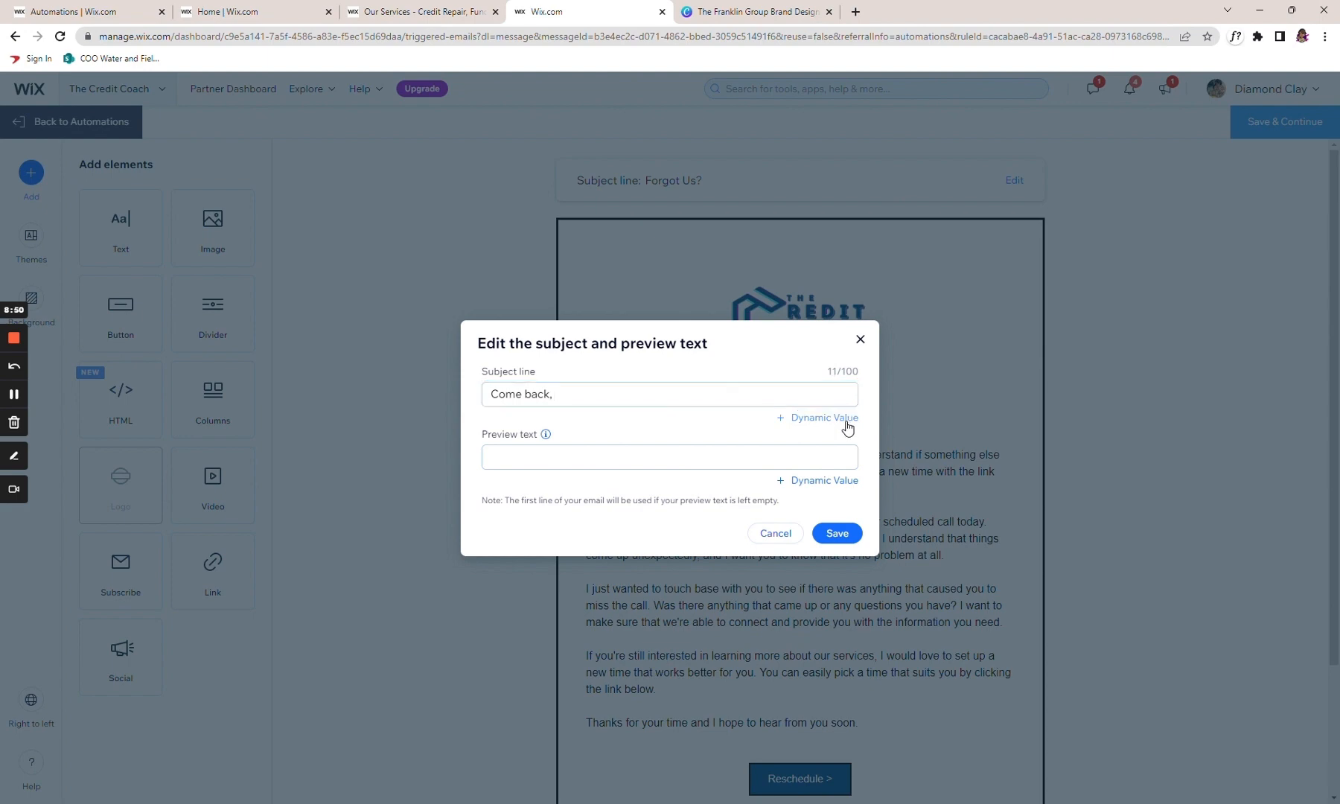
{"action": "left_click", "coordinate": [817, 440]}
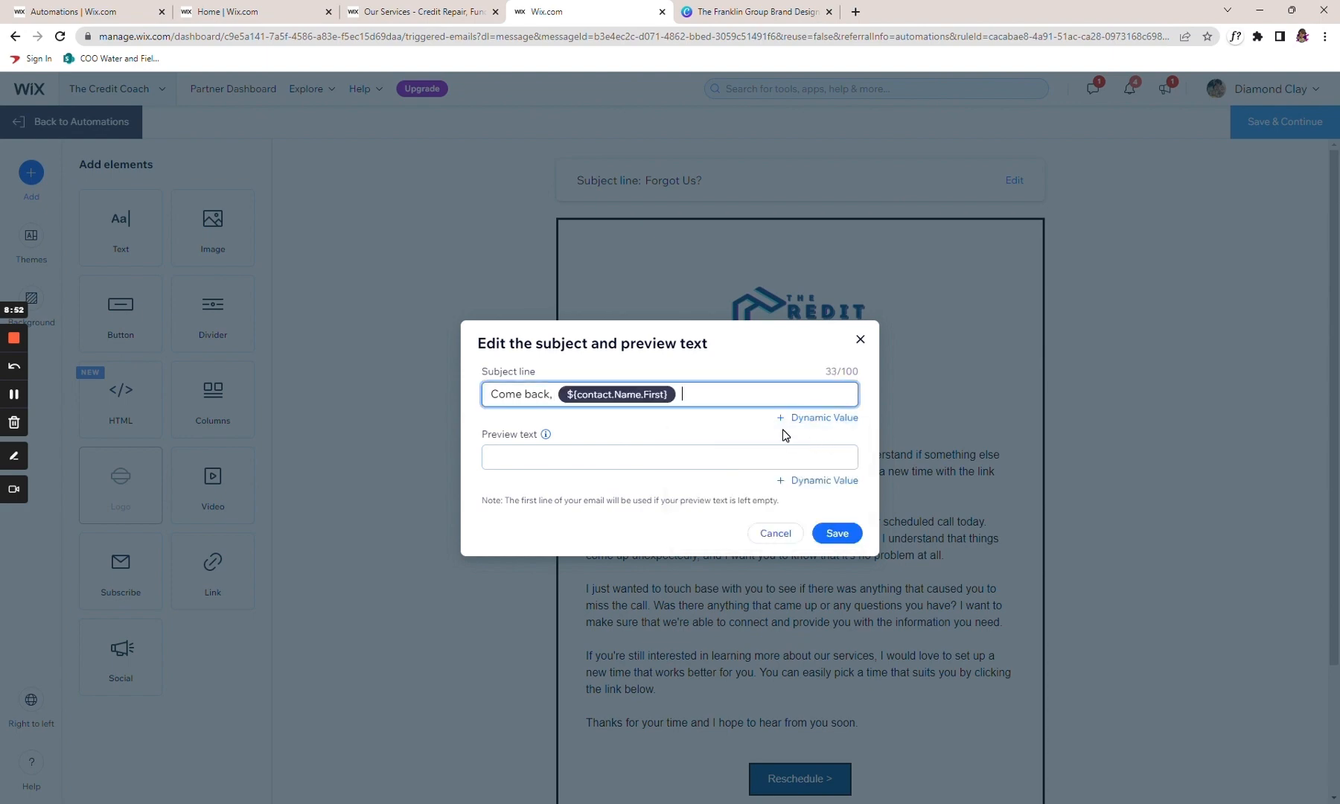
{"action": "left_click", "coordinate": [837, 533]}
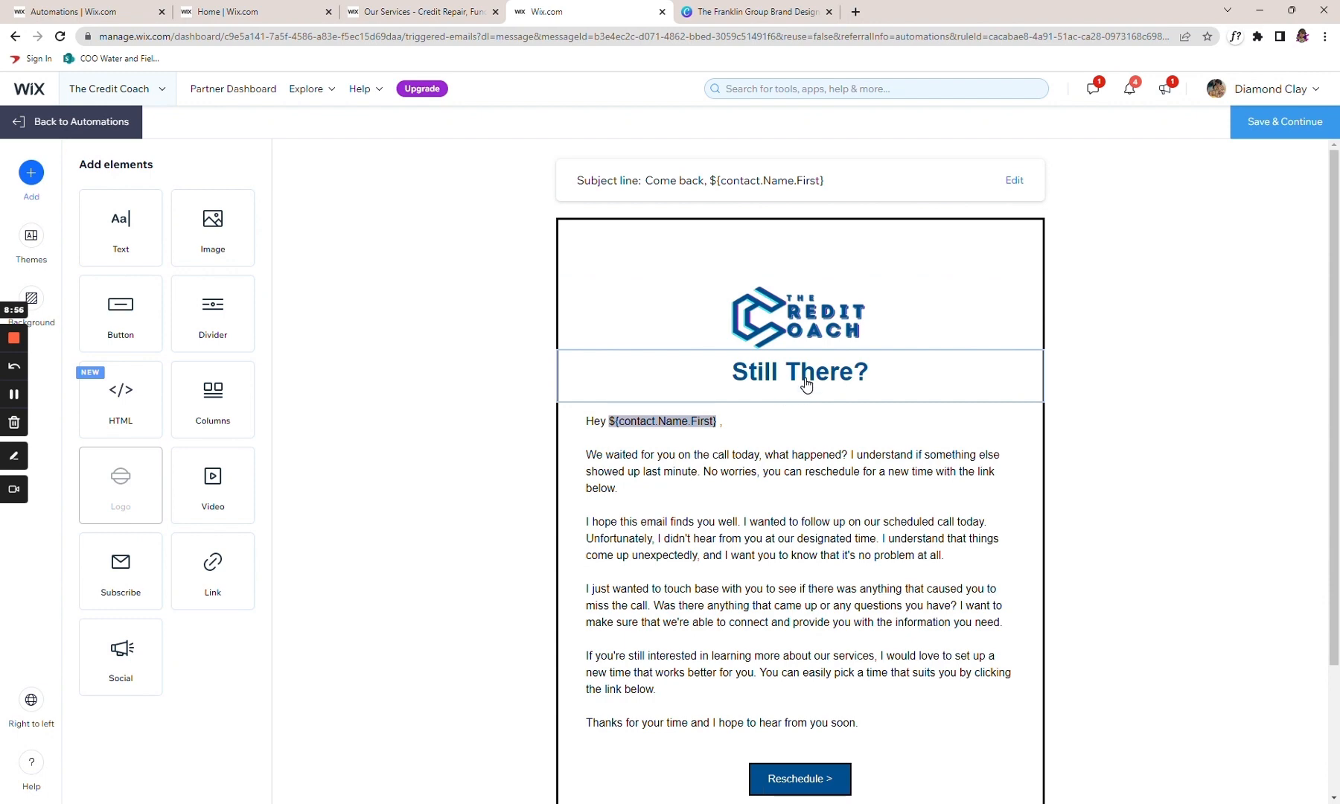
Step: Delete the "Still There?" heading from the second email
{"action": "left_click", "coordinate": [825, 366]}
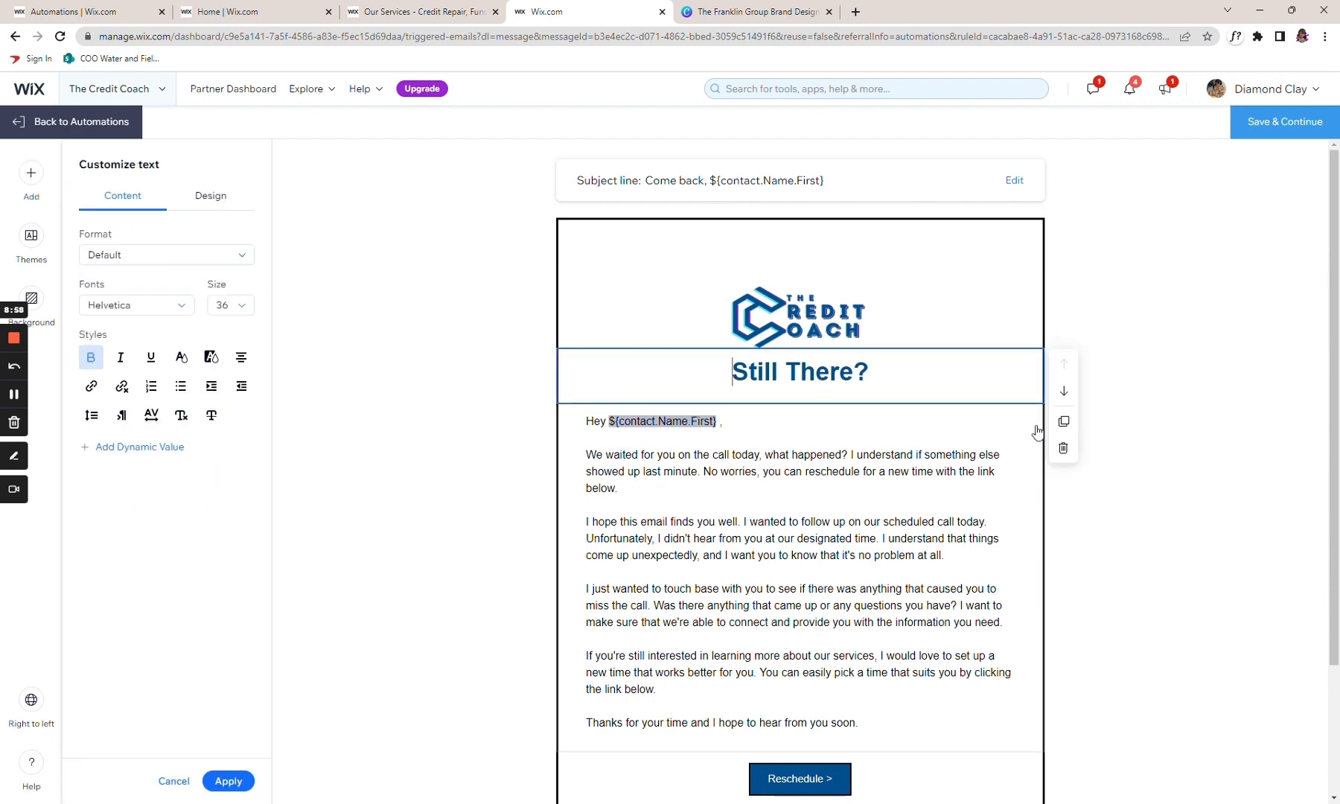
{"action": "left_click", "coordinate": [1063, 447]}
{"action": "left_click", "coordinate": [1026, 456]}
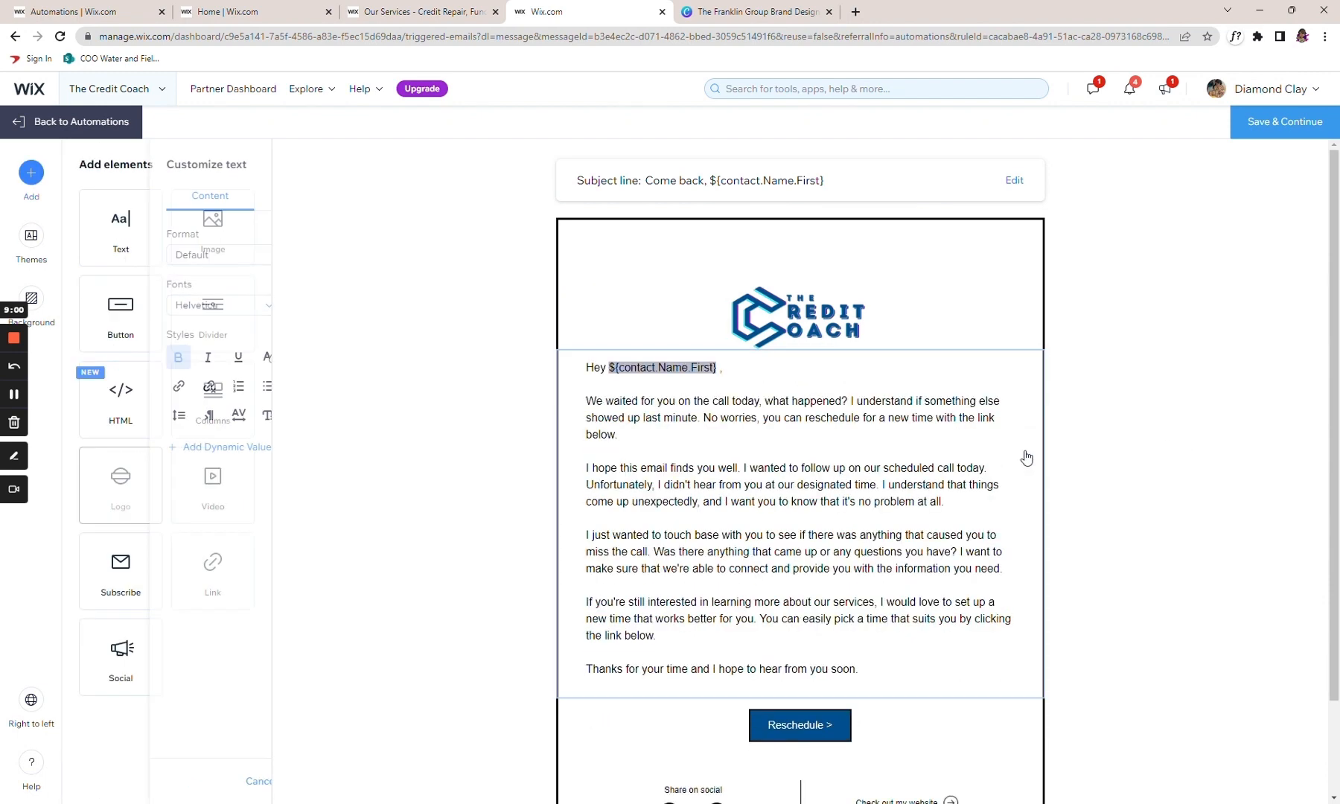
Step: Replace the body below the greeting with the check-in message starting "Just wanted to check in", and remove "in Miami, Florida" from it
{"action": "left_click", "coordinate": [717, 414]}
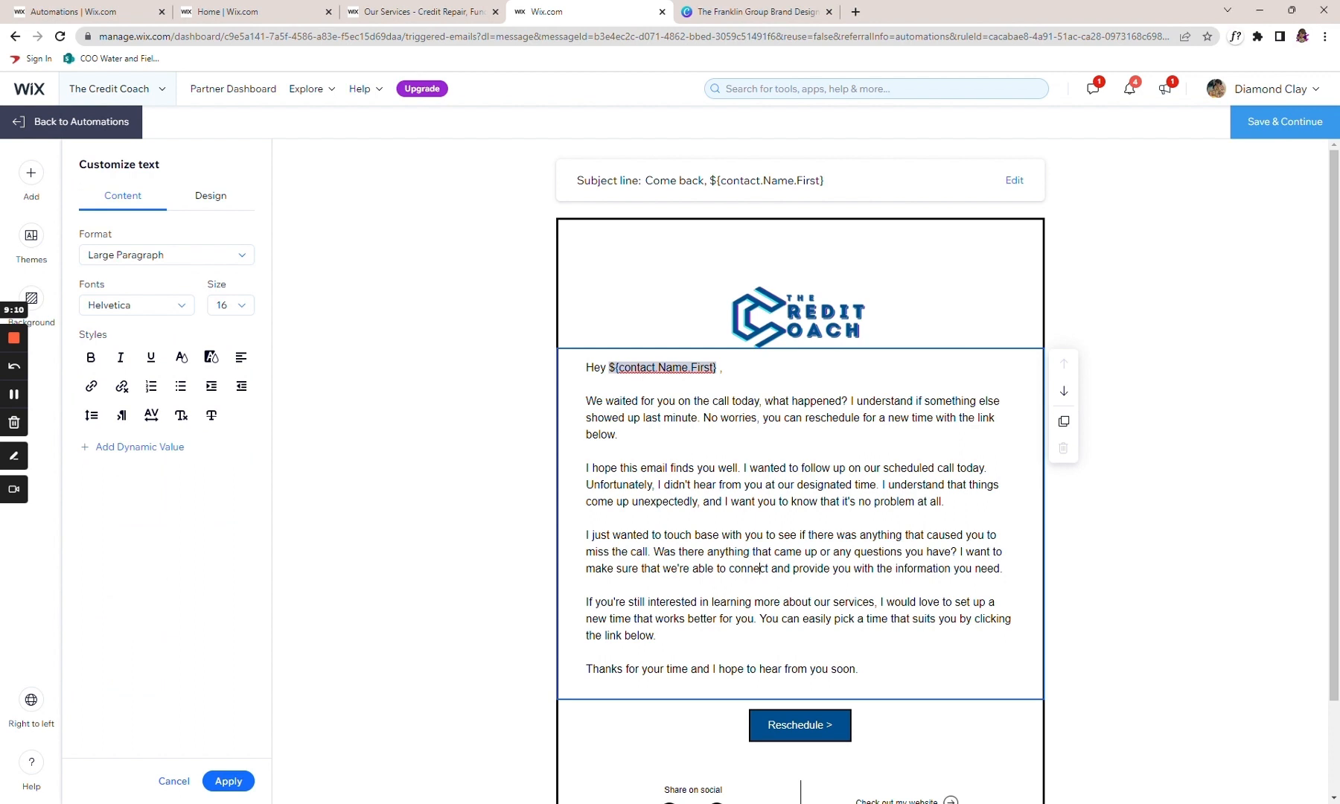
{"action": "scroll", "coordinate": [789, 483], "scroll_direction": "down", "scroll_amount": 2}
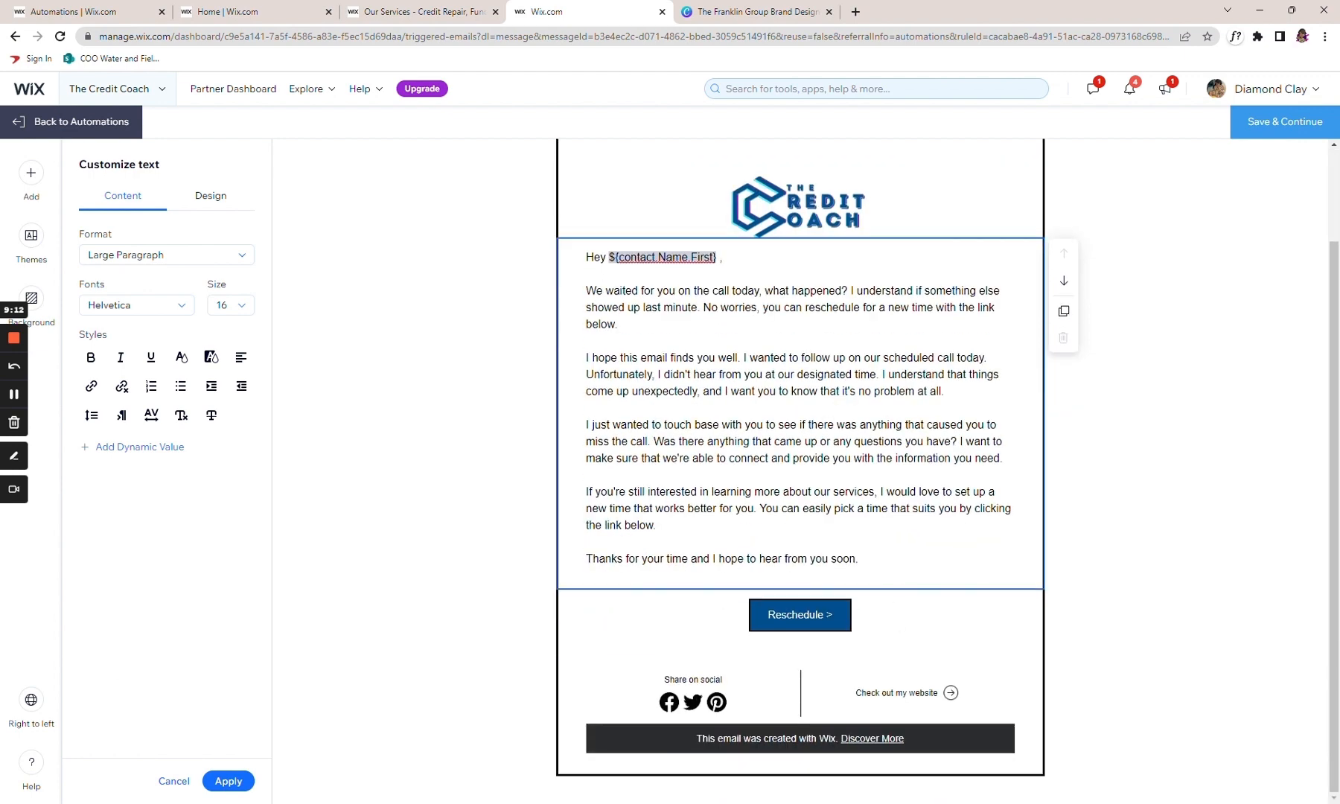
{"action": "left_click_drag", "start_coordinate": [859, 558], "coordinate": [582, 294]}
{"action": "type", "text": "Just wanted to check in and see if you had a chance to reschedule your appointment with us. We're excited to get started and help you take control of your credit.  Remember, our team of experts in Miami, Florida is here to support you every step of the way. Click the link below to schedule an appointment that works best for you.  Don't hesitate to reach out to us if you have any questions. We're always here to help."}
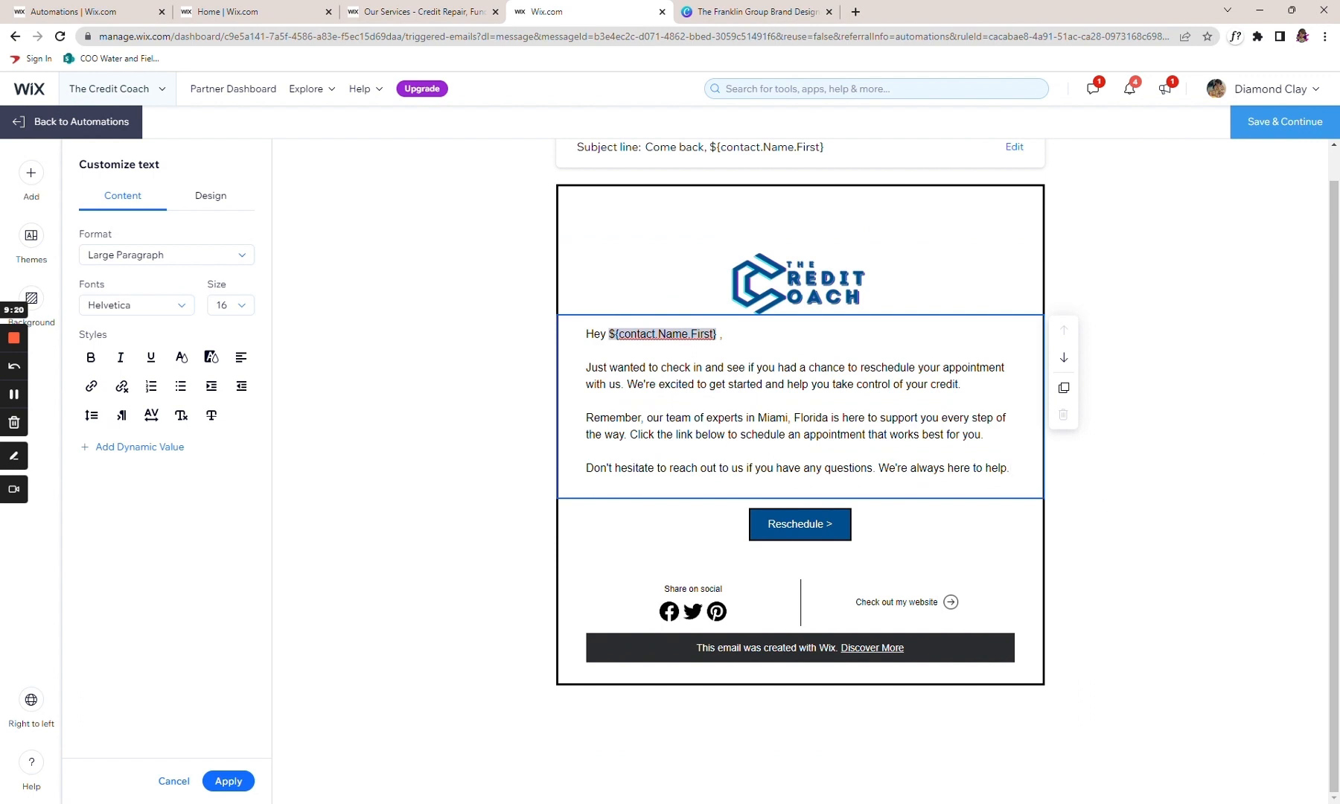
{"action": "left_click_drag", "start_coordinate": [828, 418], "coordinate": [755, 418]}
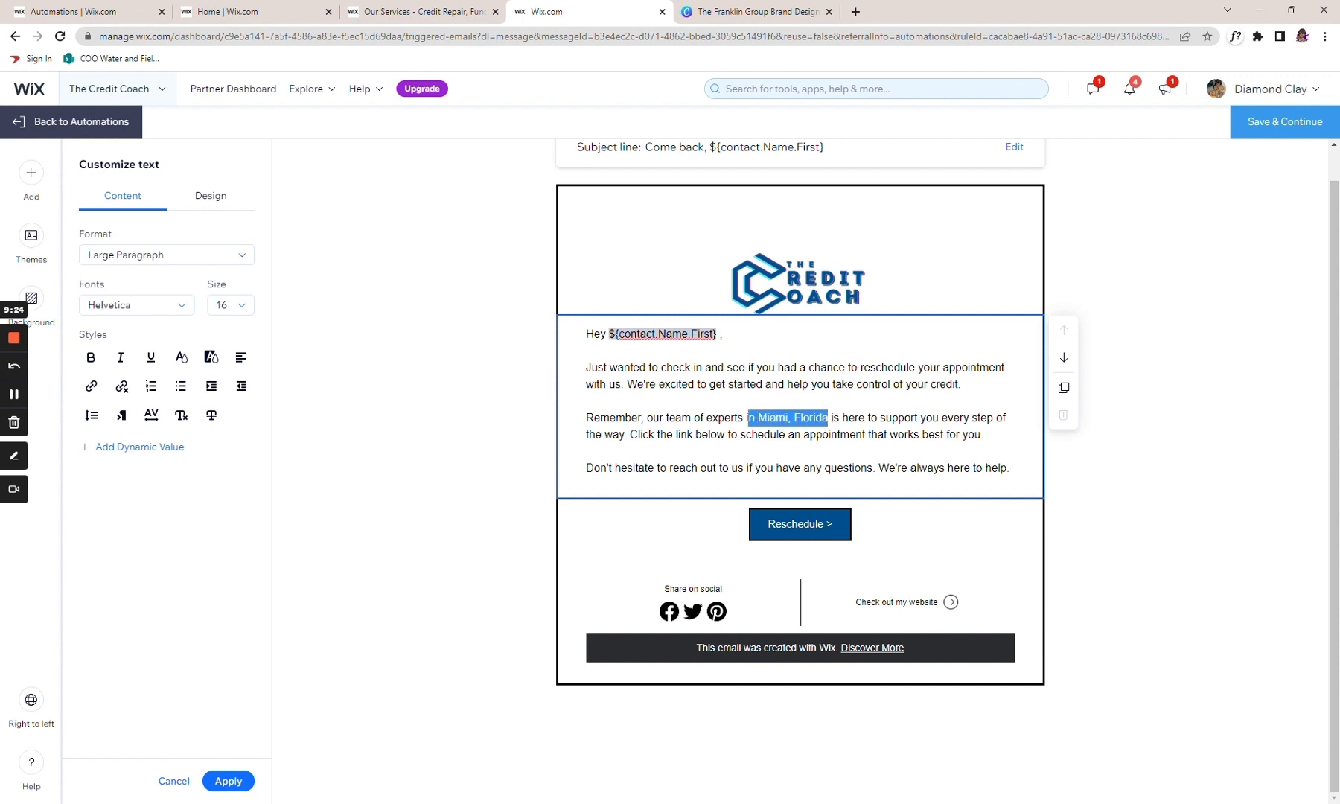
{"action": "key", "text": "BackSpace"}
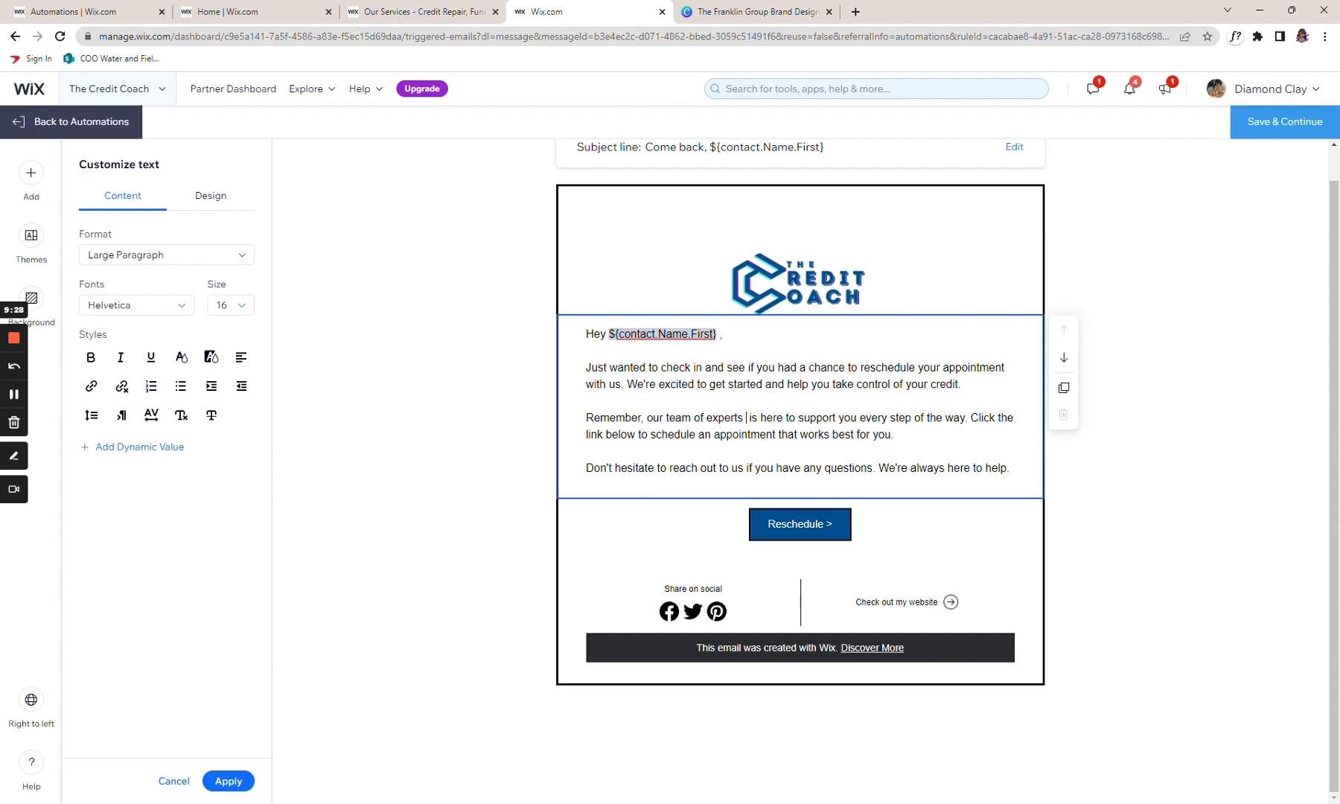
Step: Check the Reschedule button's booking link URL through to its end, and open the email footer's settings
{"action": "left_click", "coordinate": [833, 521]}
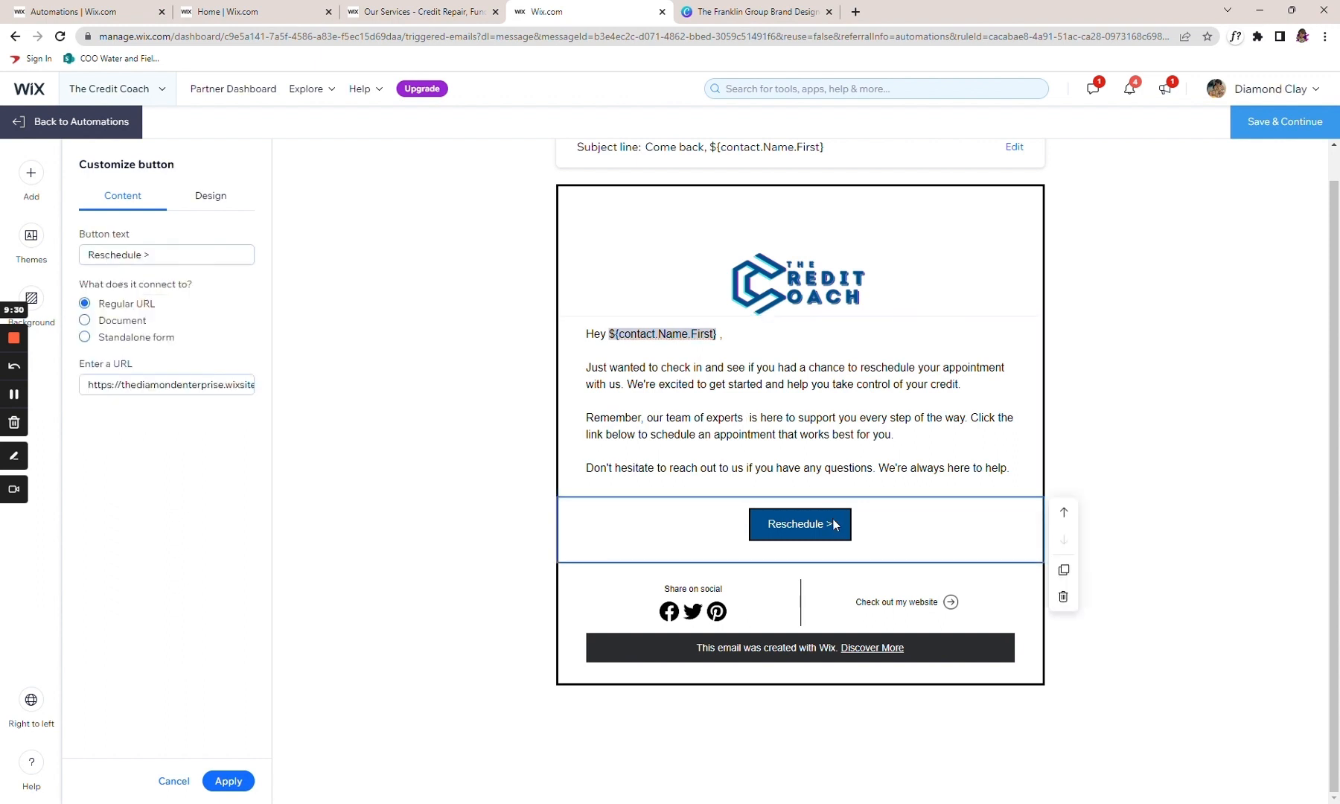
{"action": "left_click", "coordinate": [165, 384]}
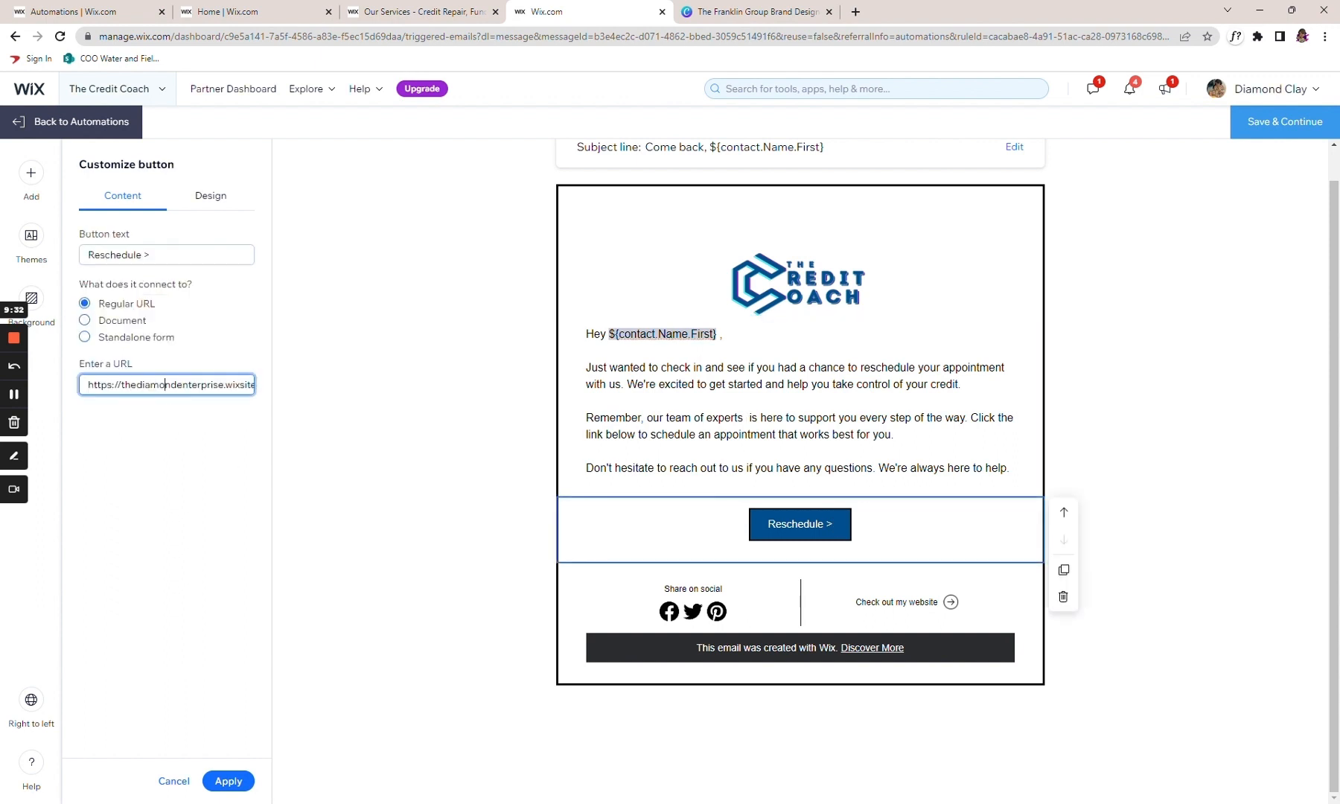
{"action": "key", "text": "ctrl+a"}
{"action": "left_click_drag", "start_coordinate": [329, 410], "coordinate": [397, 445]}
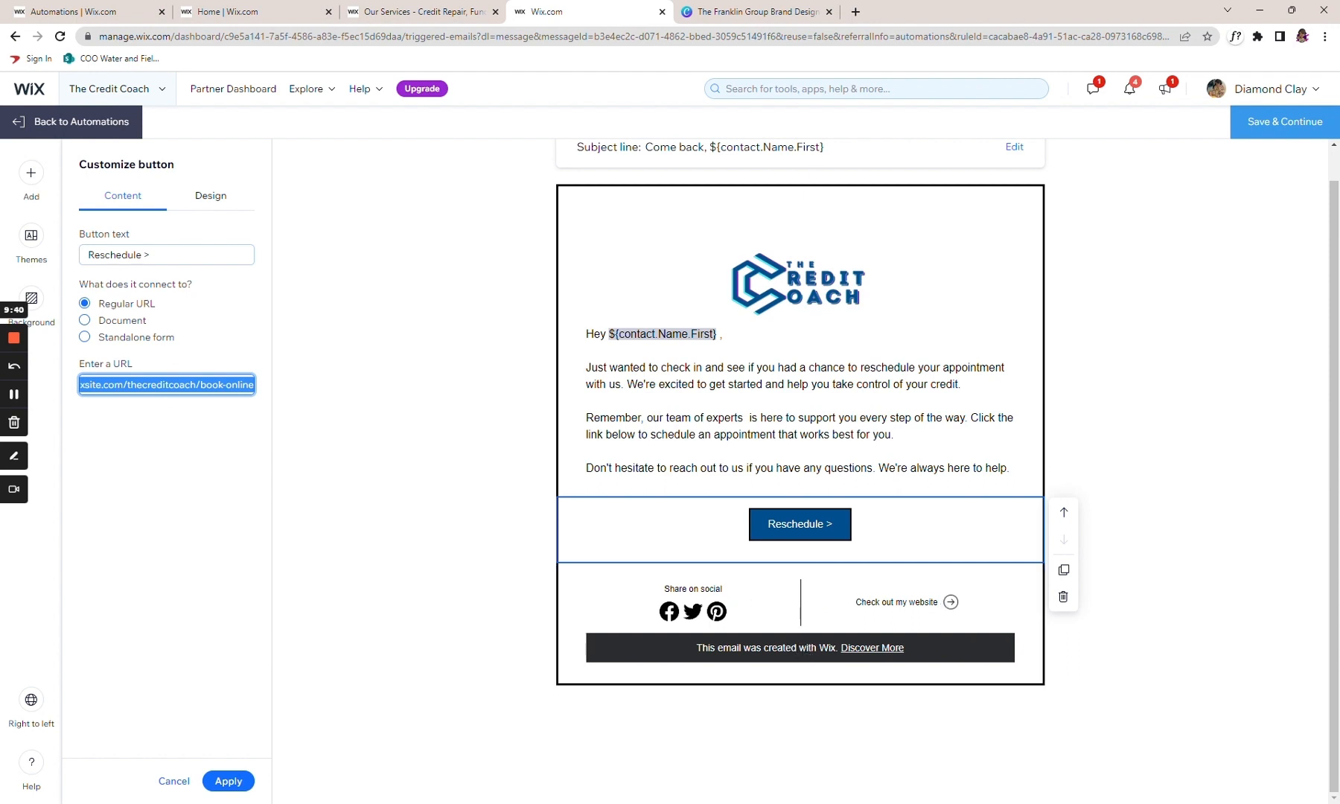
{"action": "left_click", "coordinate": [876, 615]}
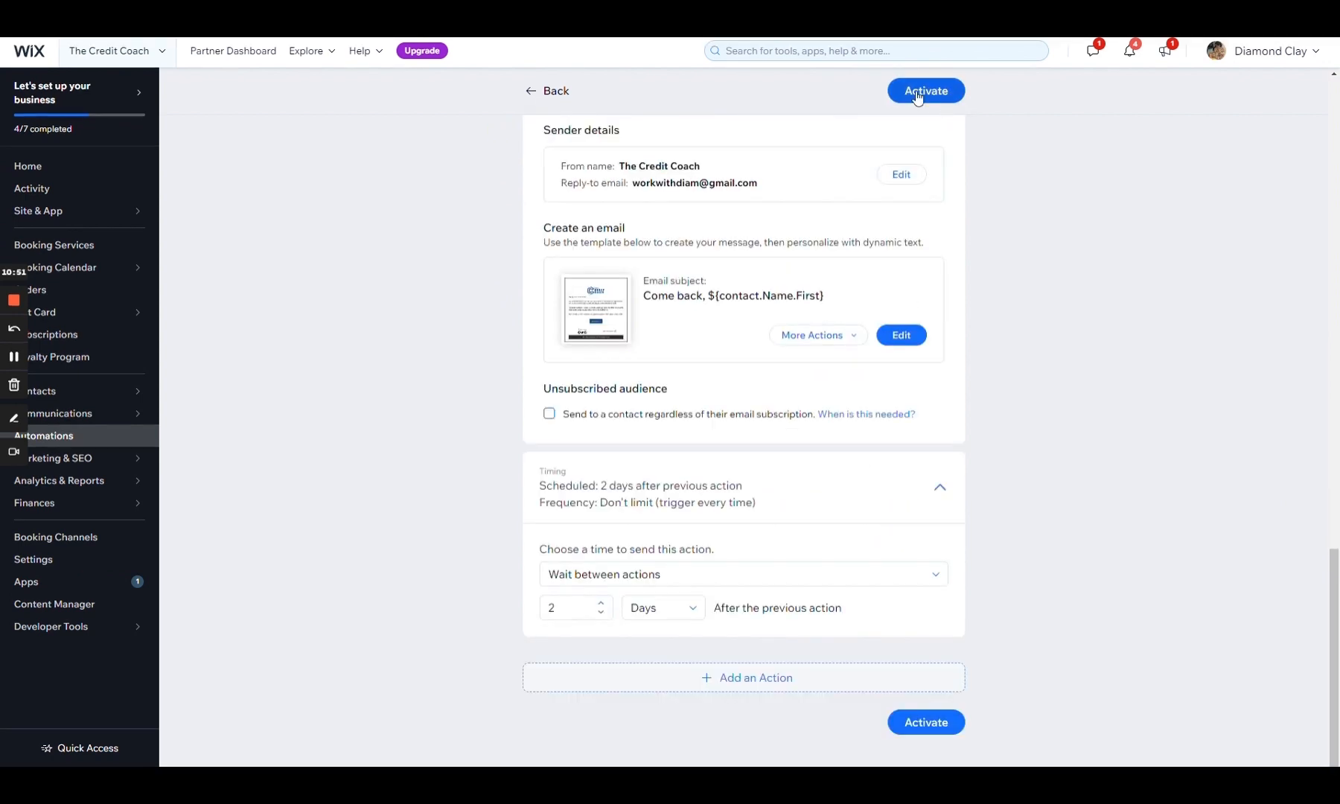
Step: Activate the automation and reopen the No Show Campaign for editing
{"action": "left_click", "coordinate": [917, 95]}
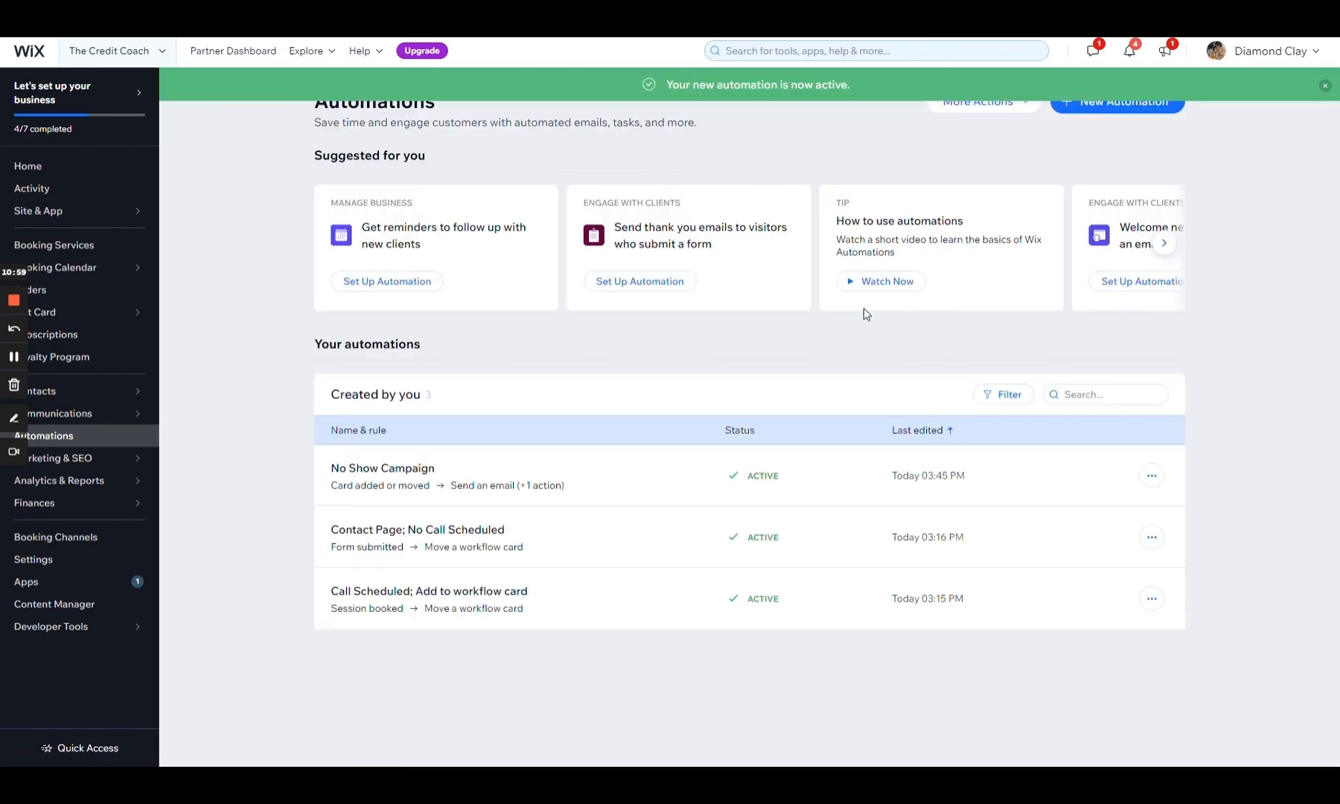
{"action": "left_click", "coordinate": [401, 500]}
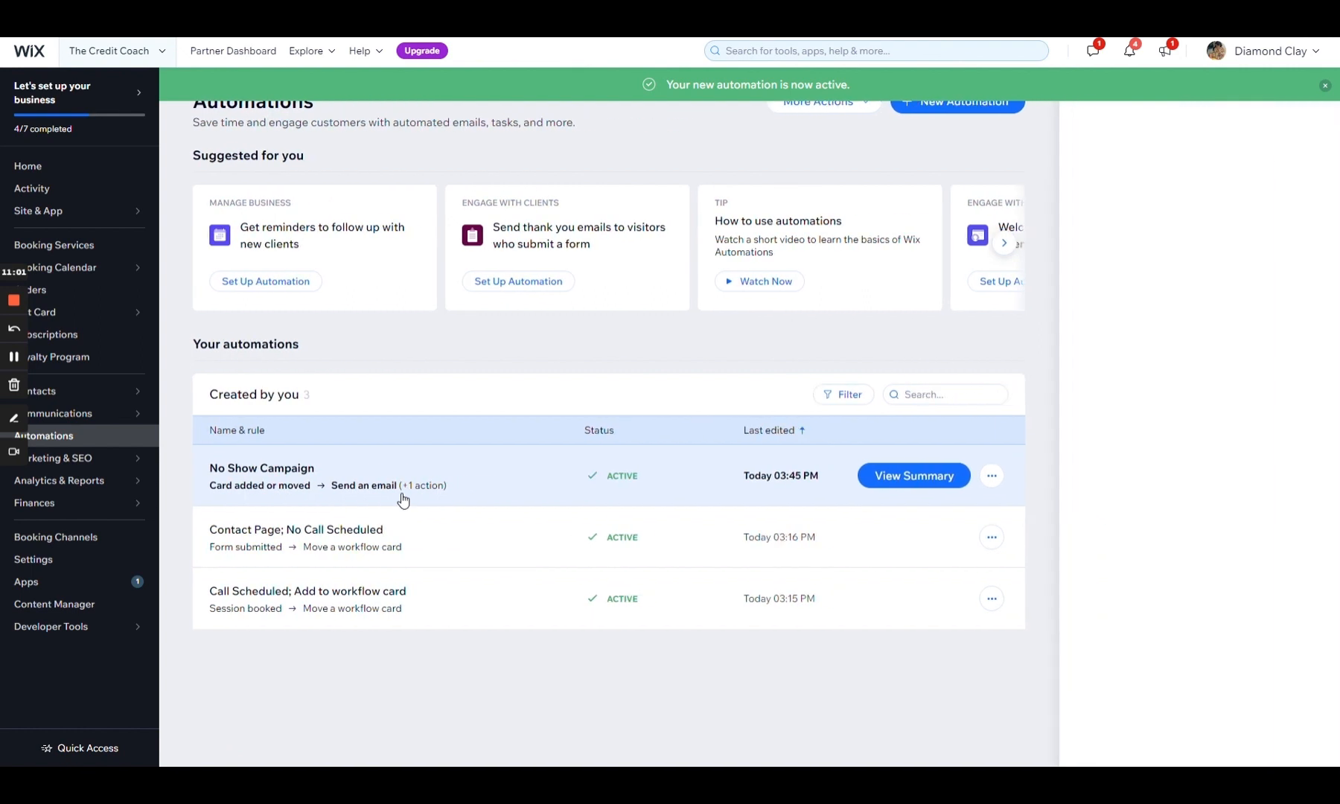
{"action": "left_click", "coordinate": [990, 479]}
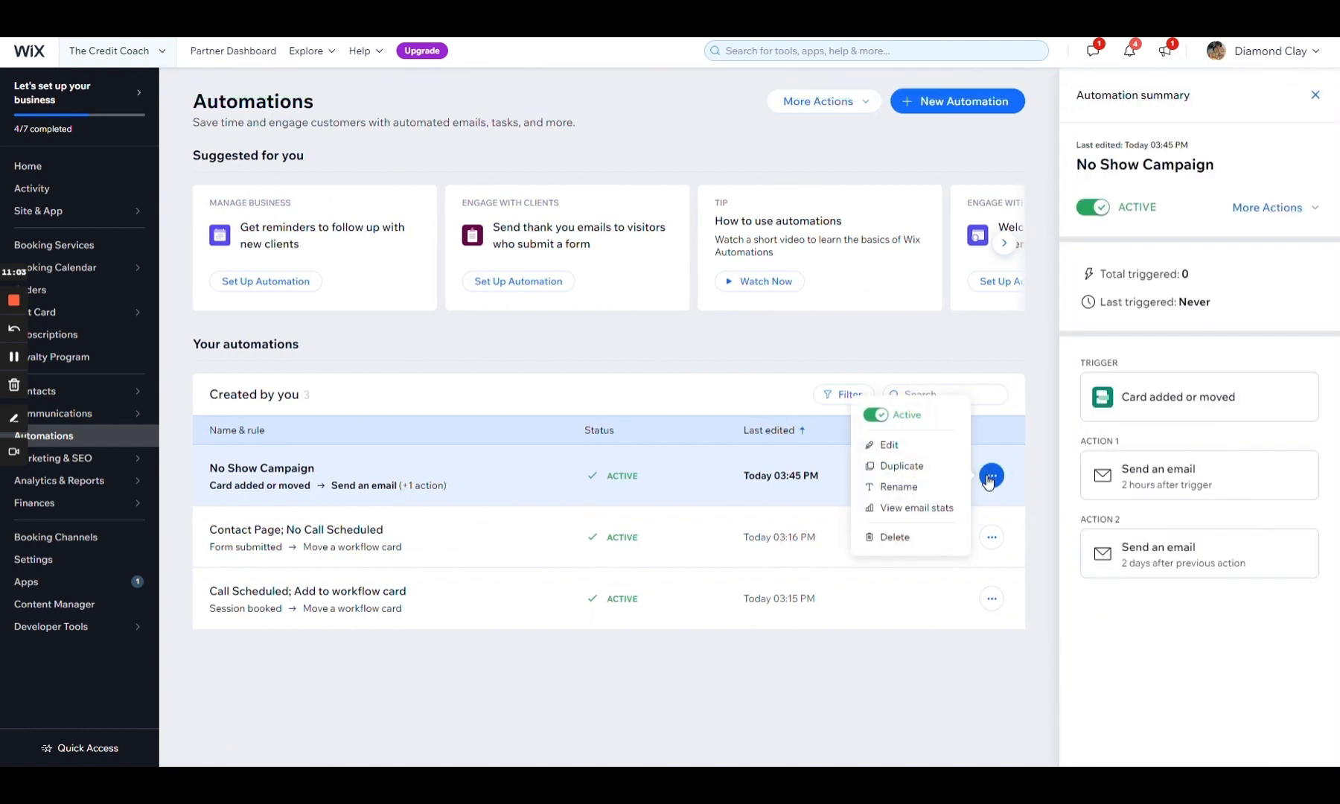
{"action": "left_click", "coordinate": [878, 445]}
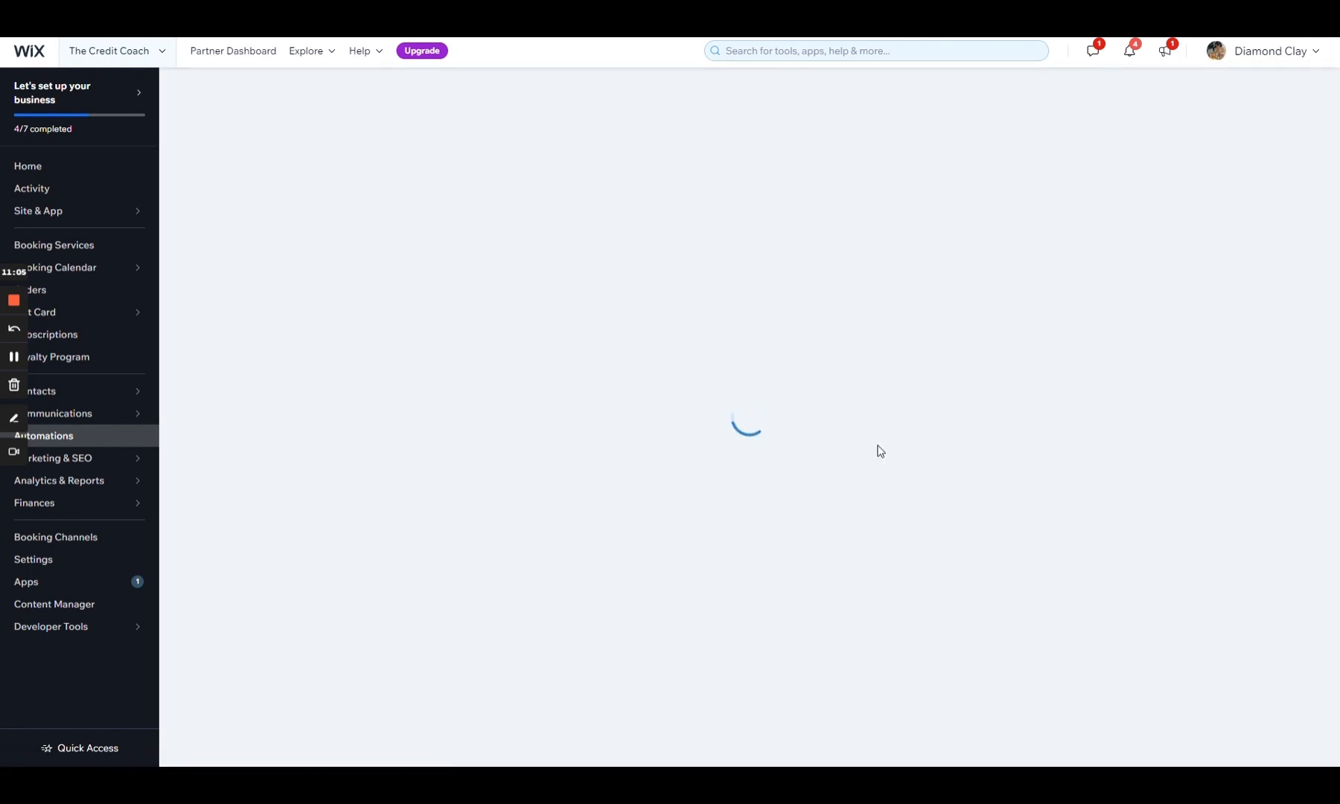
{"action": "scroll", "coordinate": [879, 452], "scroll_direction": "down", "scroll_amount": 1}
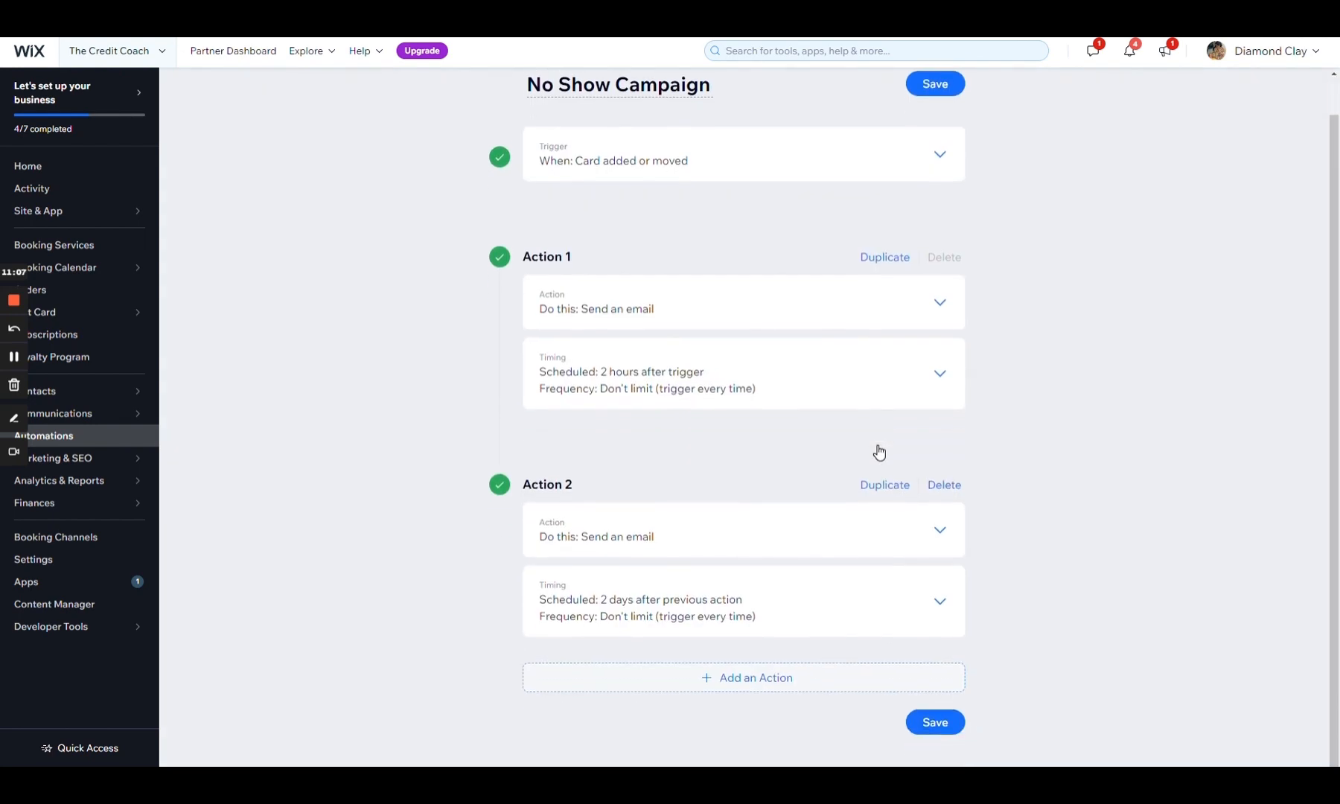
Step: Add a third action that sends an email, scheduled 6 days after the previous action
{"action": "left_click", "coordinate": [733, 684]}
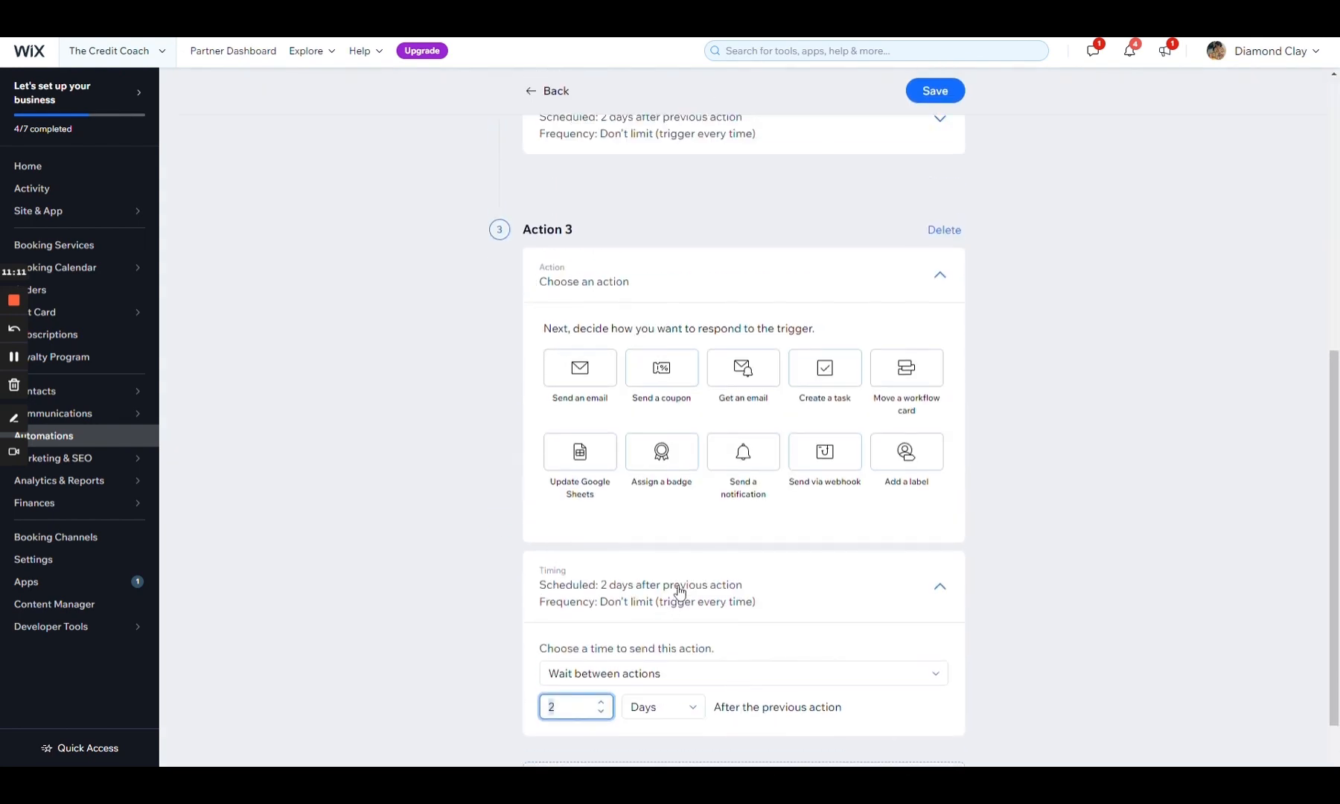
{"action": "left_click", "coordinate": [577, 368]}
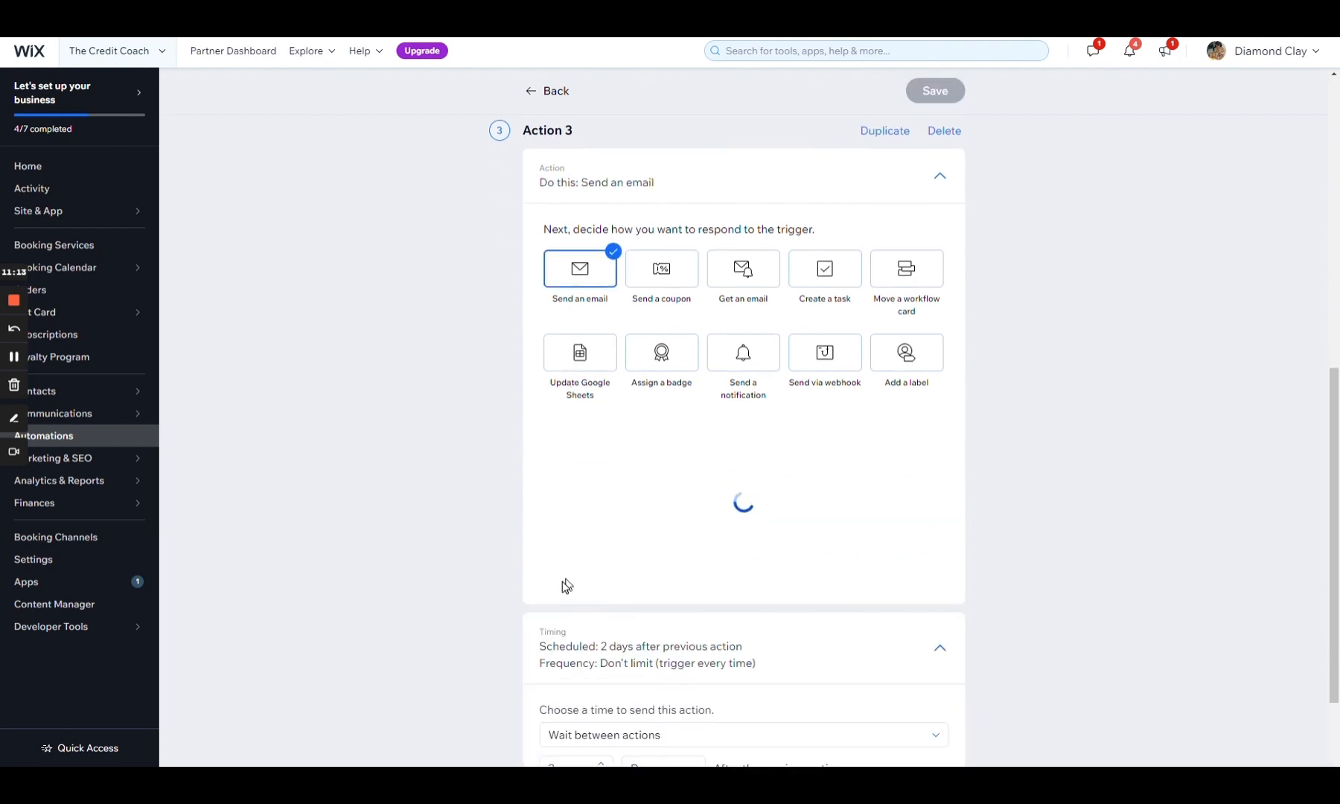
{"action": "scroll", "coordinate": [567, 588], "scroll_direction": "down", "scroll_amount": 4}
{"action": "scroll", "coordinate": [570, 599], "scroll_direction": "down", "scroll_amount": 4}
{"action": "left_click", "coordinate": [568, 608]}
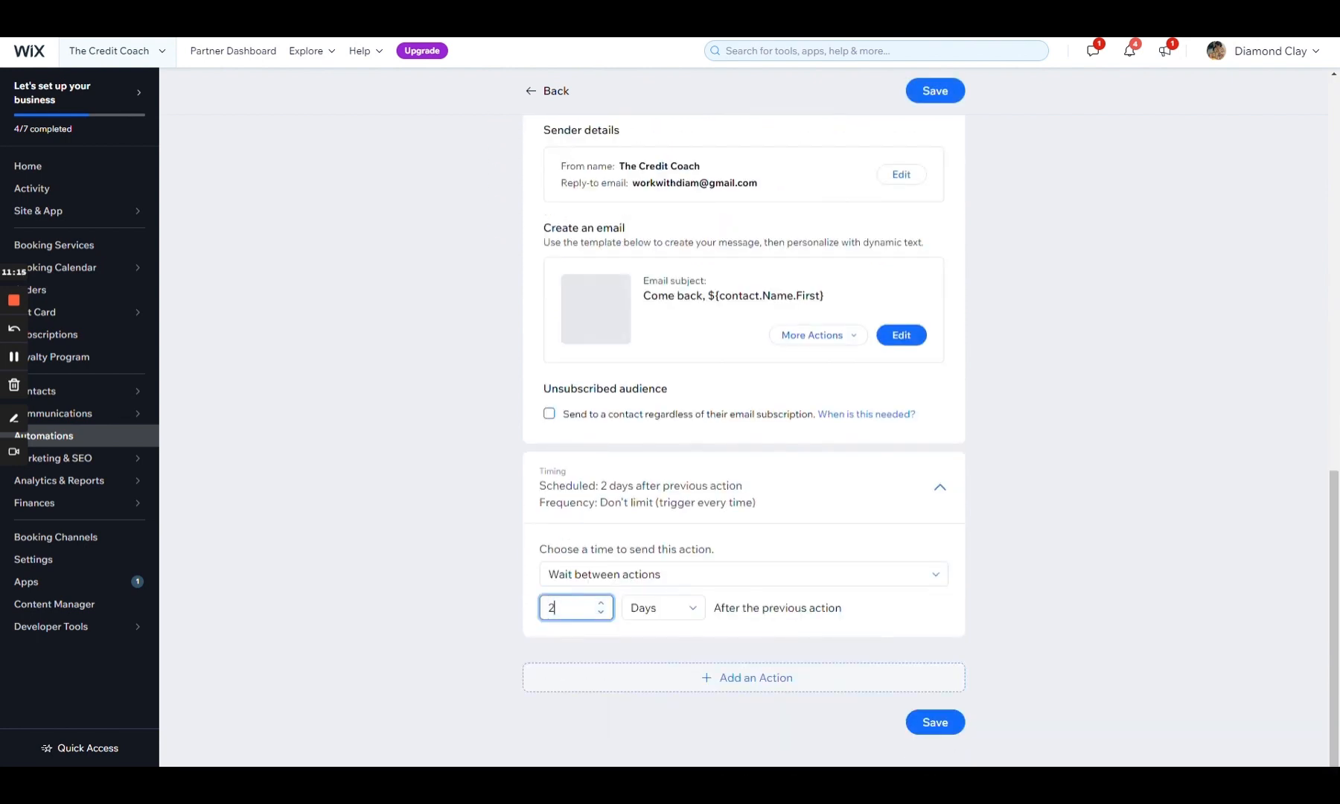
{"action": "key", "text": "BackSpace"}
{"action": "type", "text": "6"}
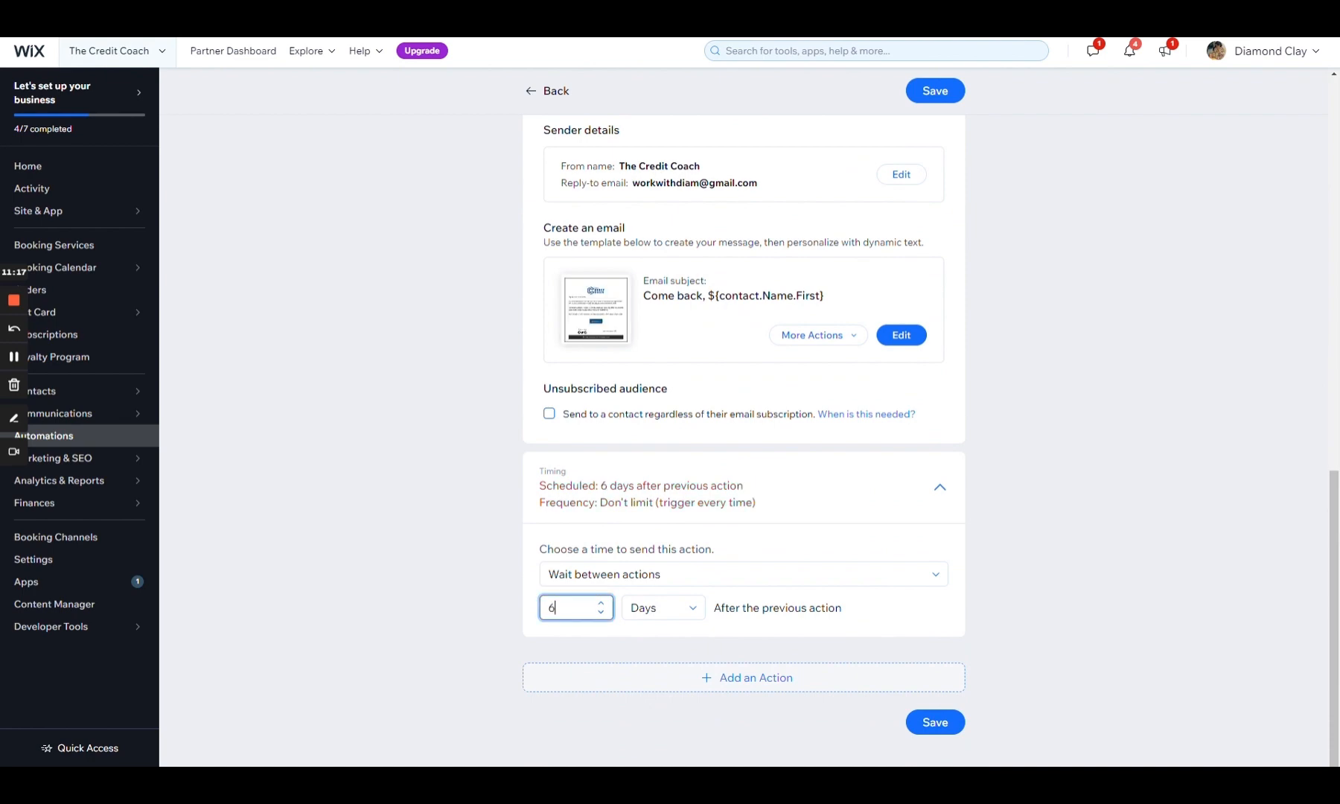
{"action": "left_click", "coordinate": [818, 335]}
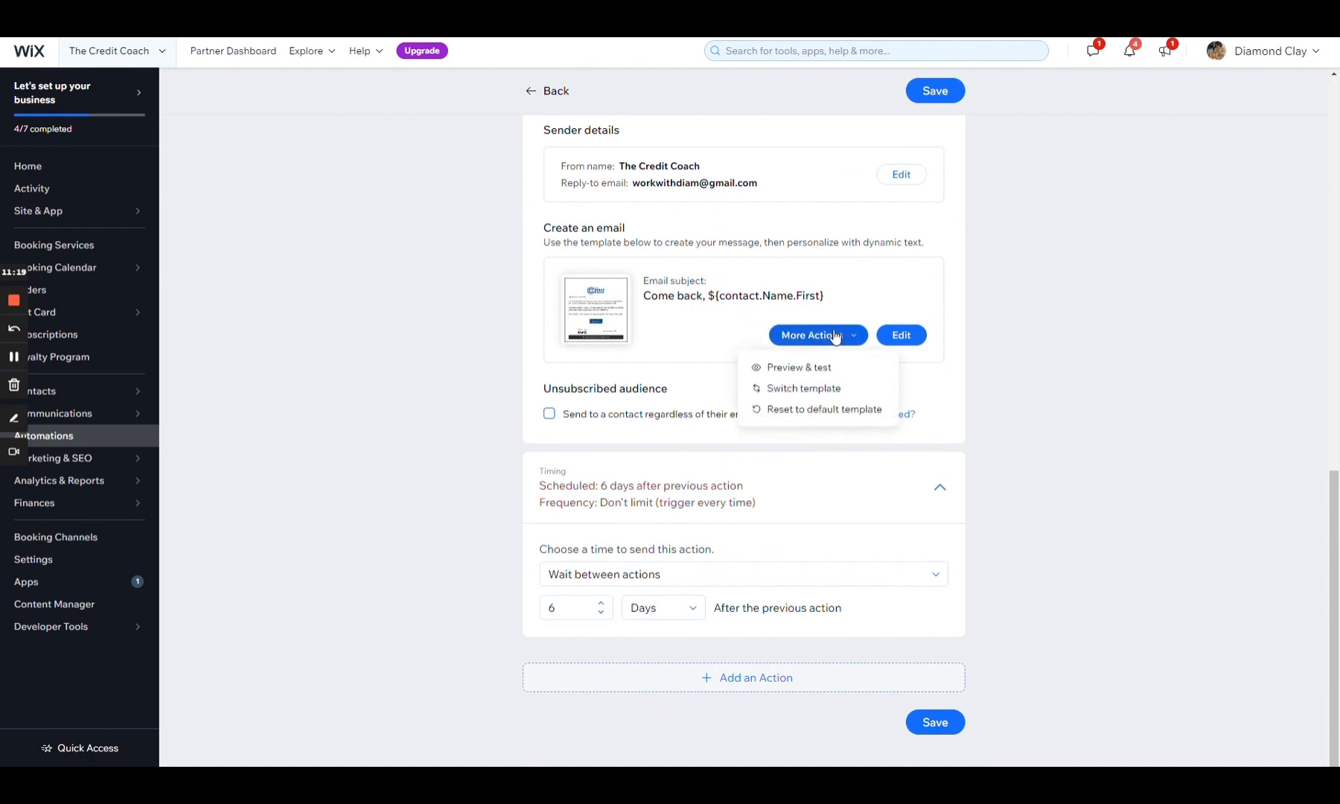
{"action": "left_click", "coordinate": [810, 390]}
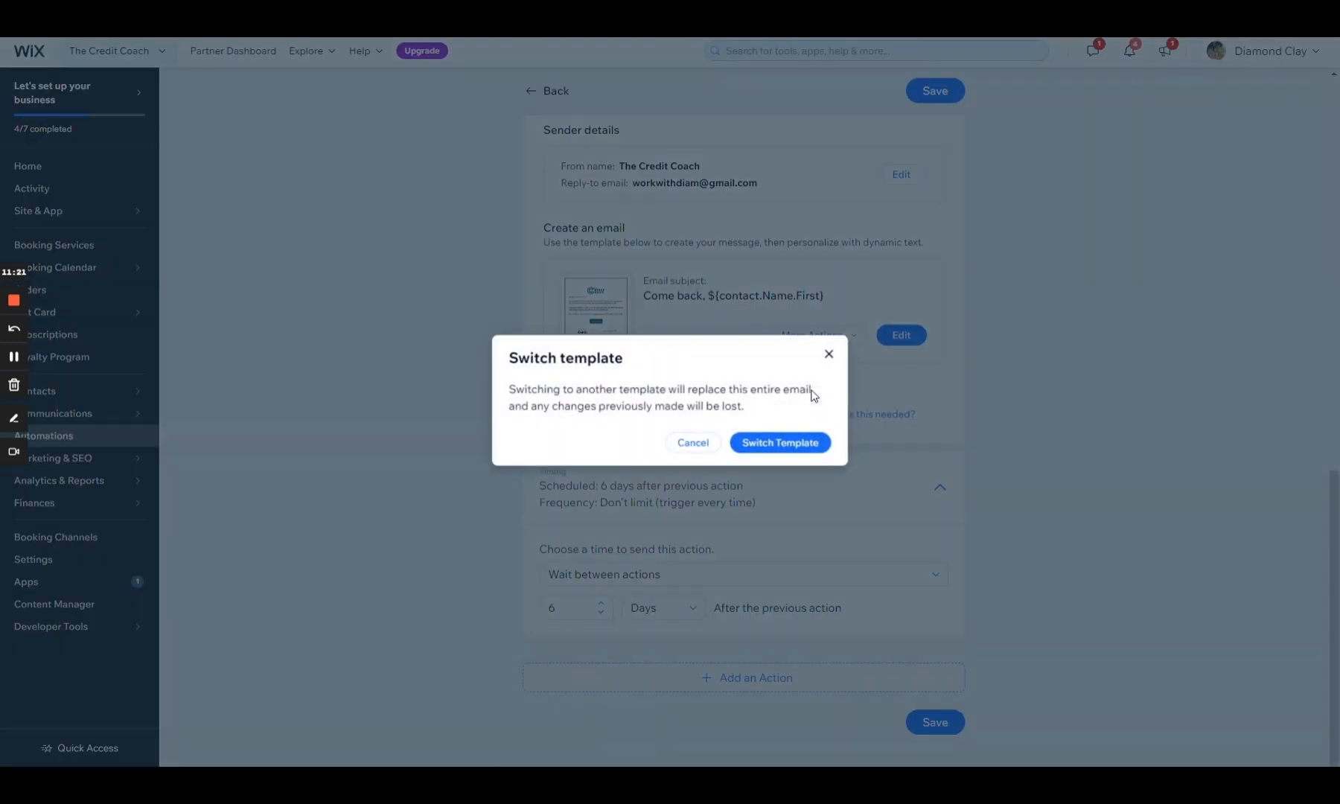
{"action": "left_click", "coordinate": [793, 443]}
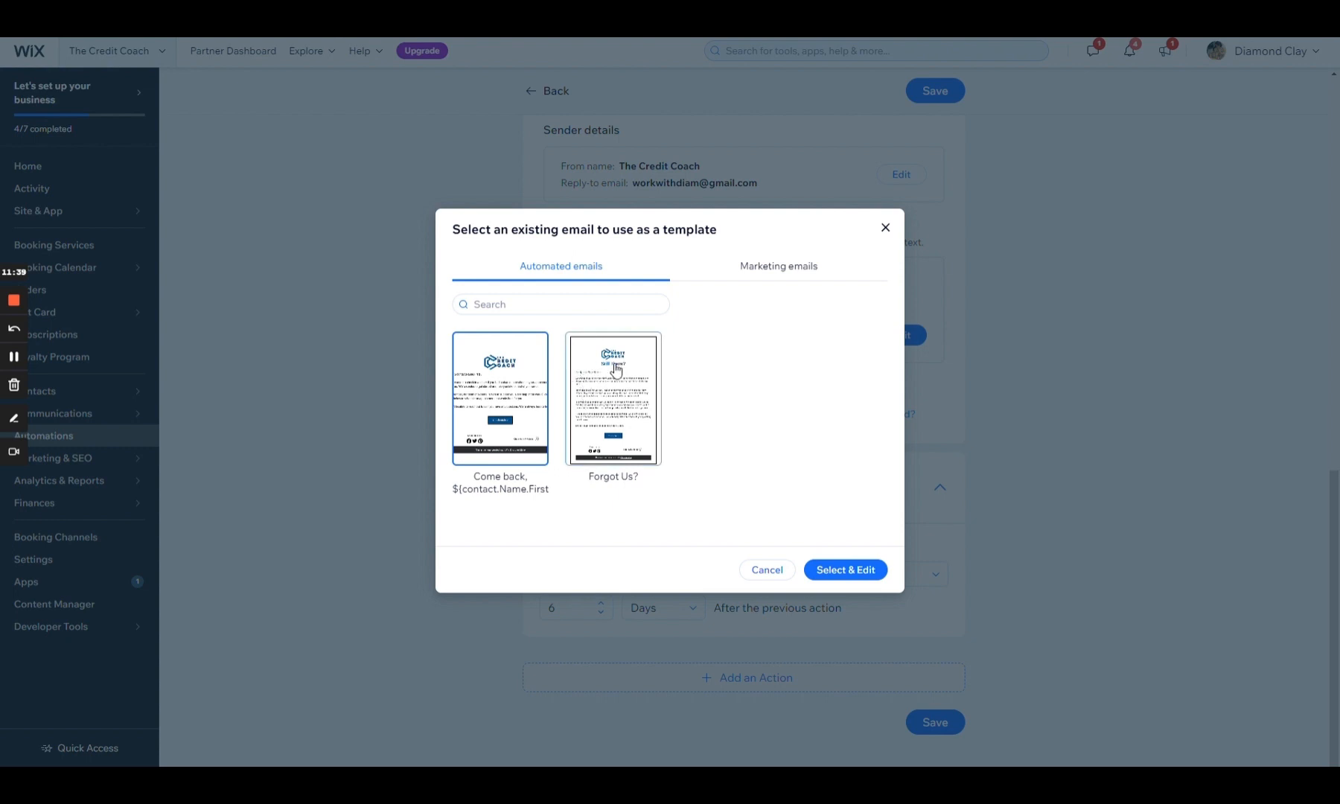
{"action": "left_click", "coordinate": [886, 228]}
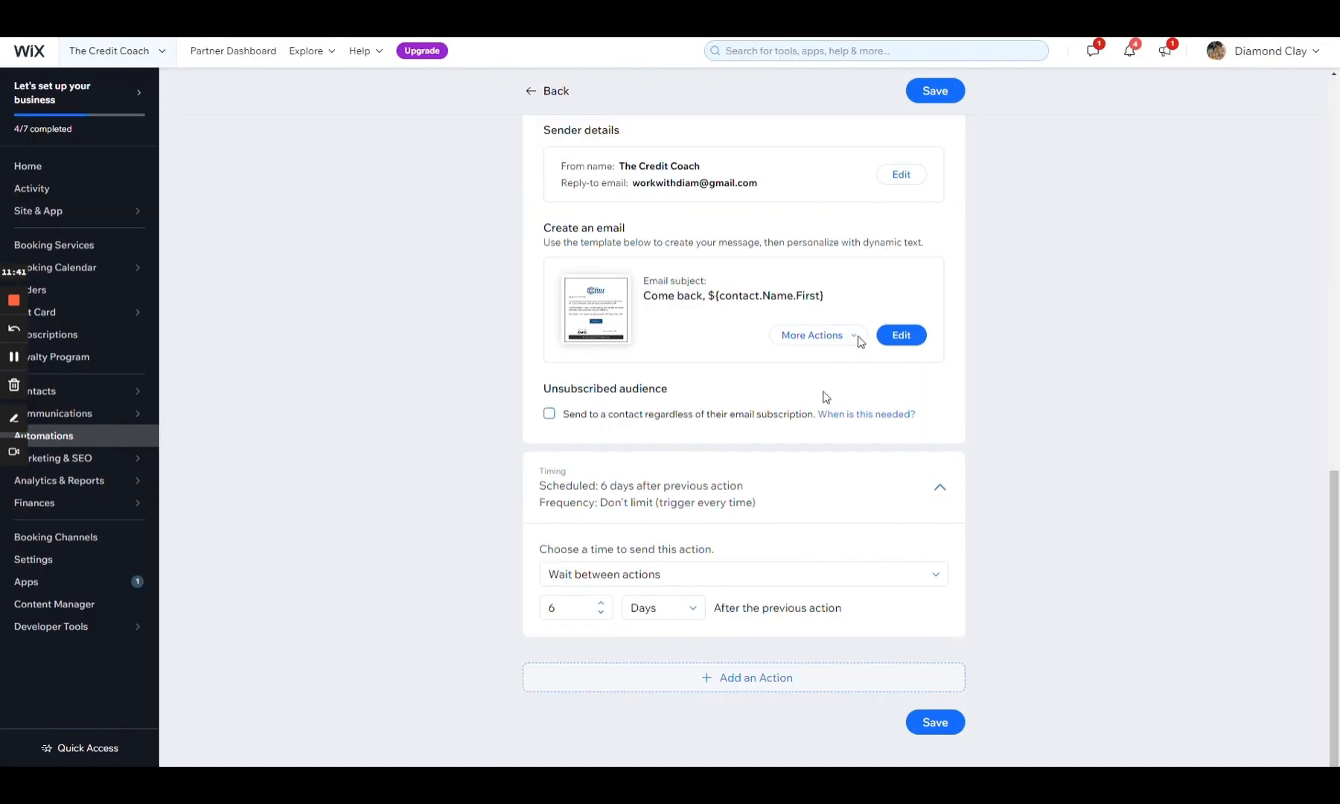
Step: Open the third email for editing and change its subject line to "${contact.Name.First} Let's turn your $$ frown upside down!"
{"action": "left_click", "coordinate": [903, 340]}
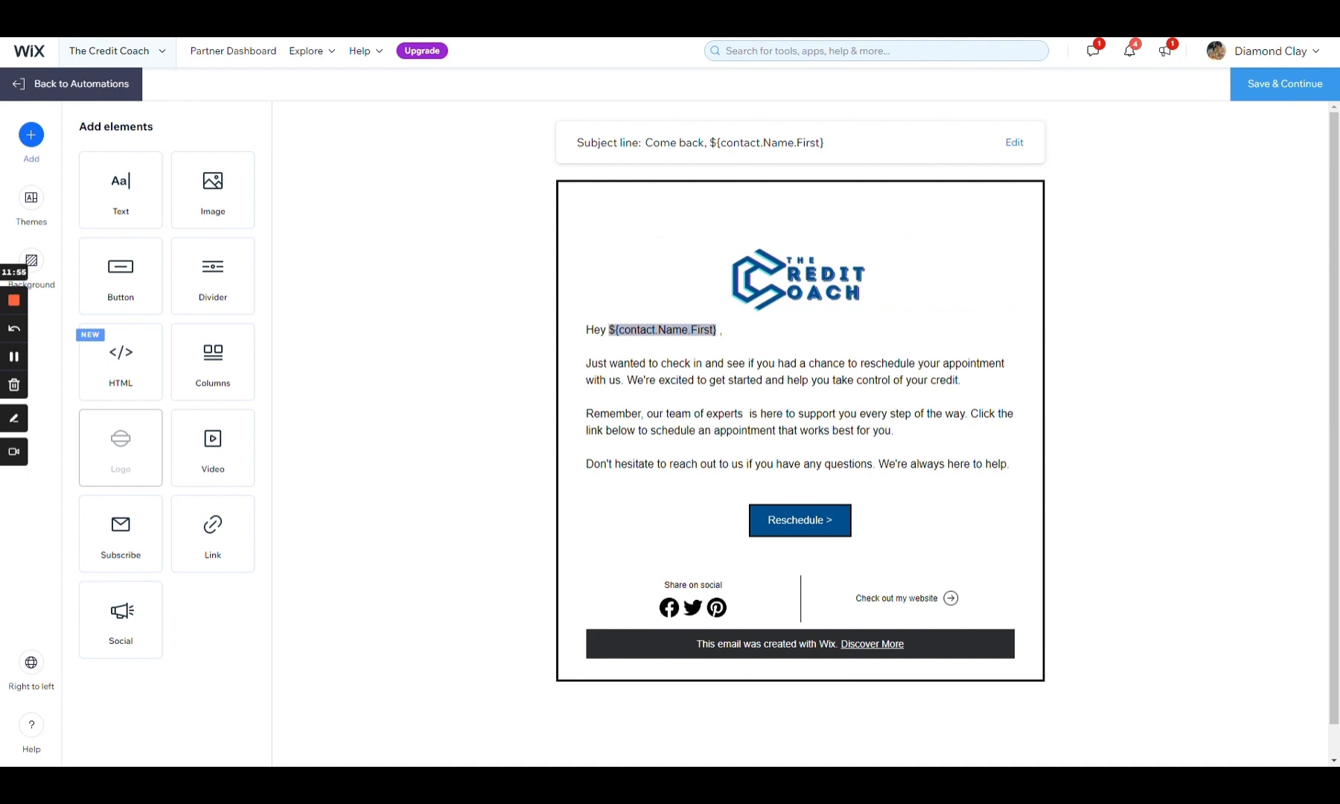
{"action": "left_click_drag", "start_coordinate": [709, 143], "coordinate": [644, 145]}
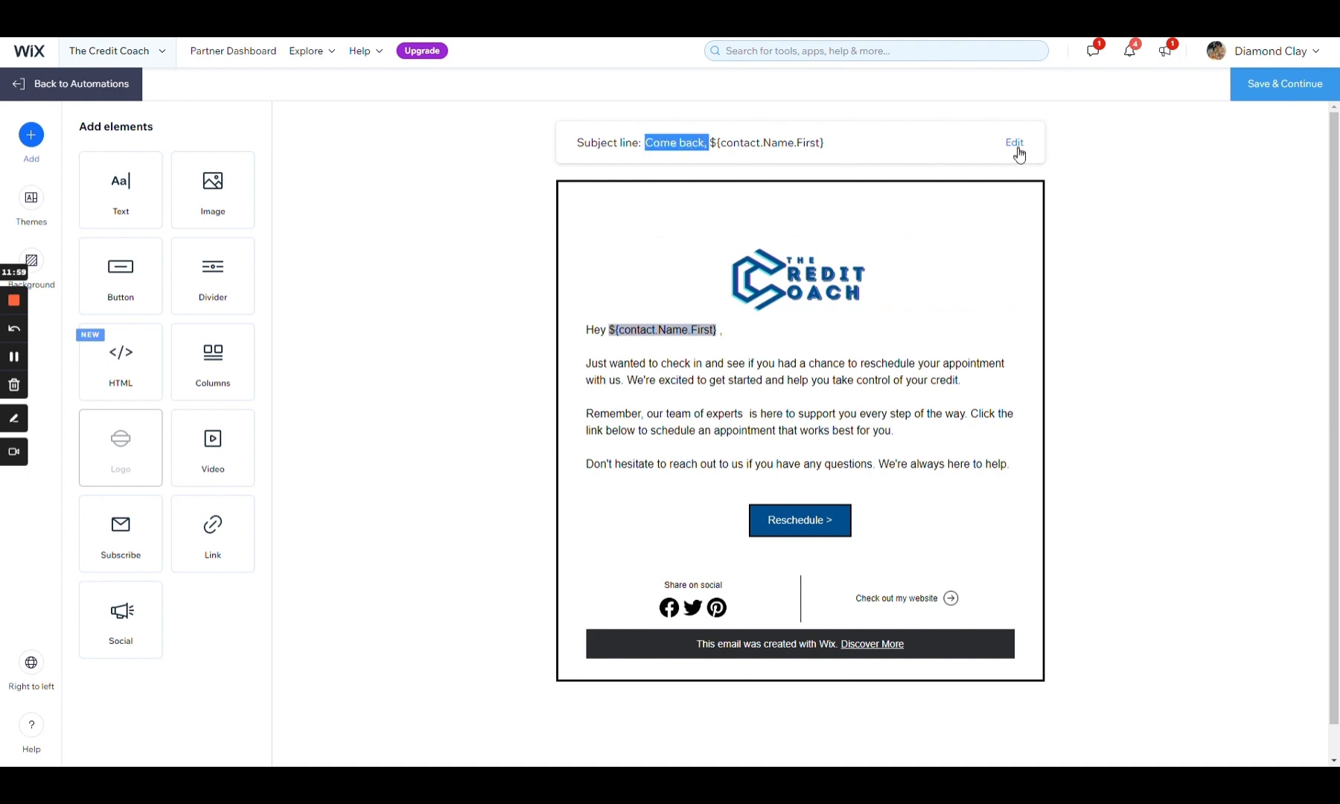
{"action": "left_click", "coordinate": [1014, 144]}
{"action": "left_click", "coordinate": [551, 356]}
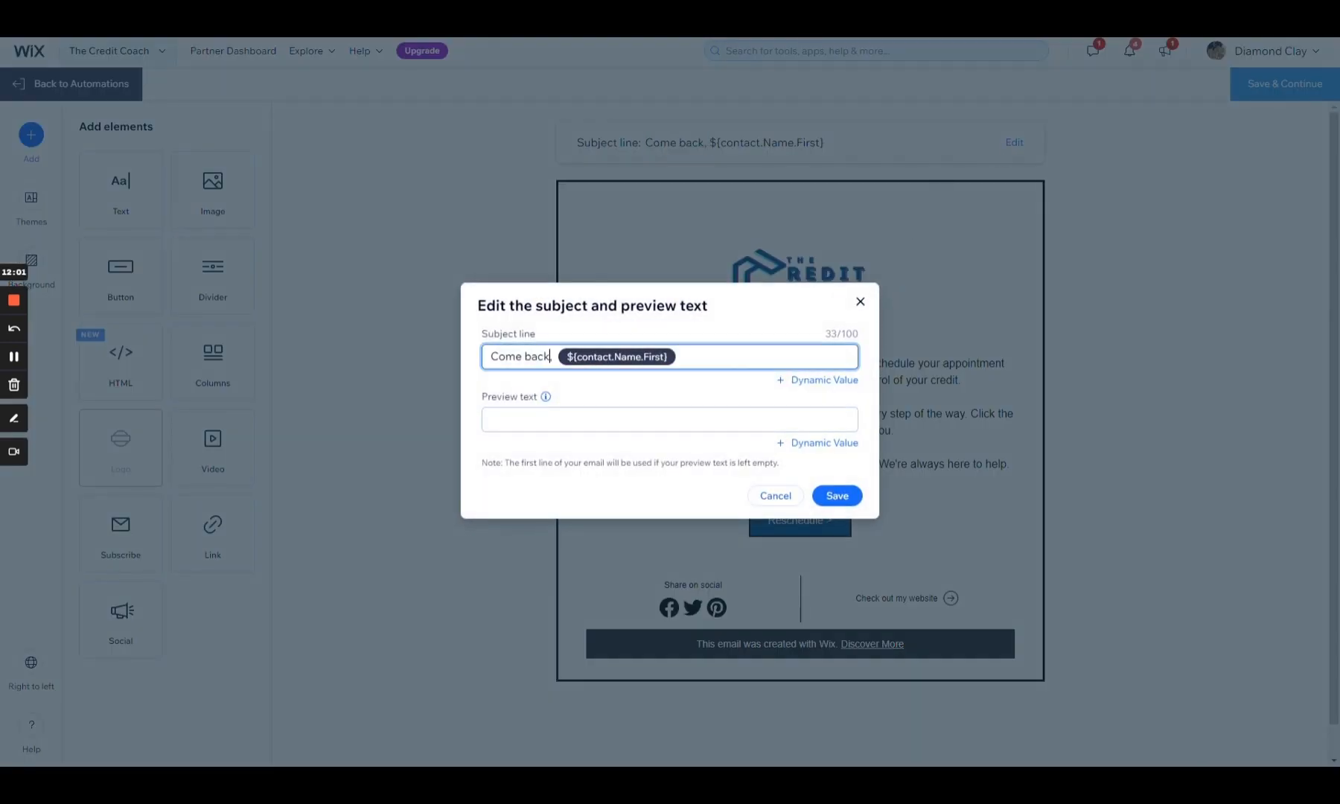
{"action": "left_click_drag", "start_coordinate": [554, 356], "coordinate": [420, 358]}
{"action": "key", "text": "BackSpace"}
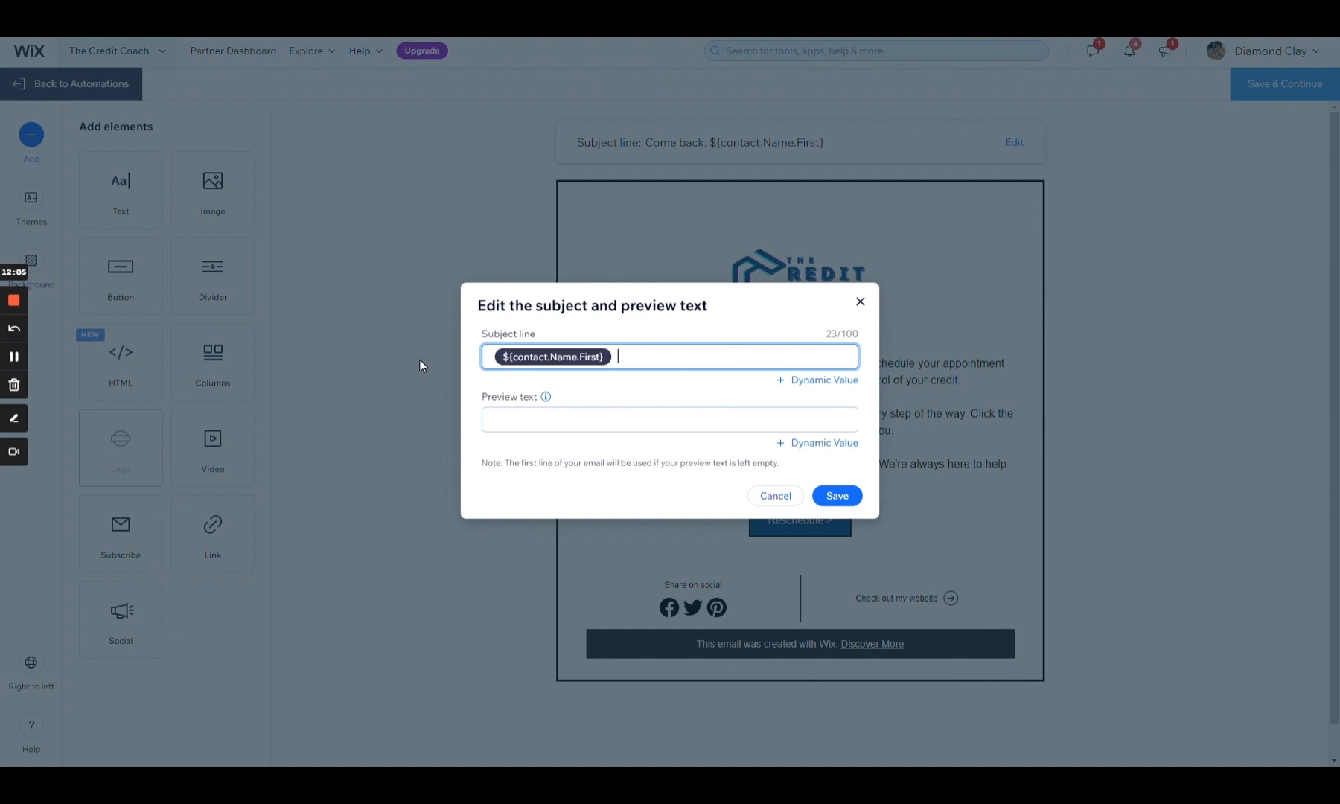
{"action": "type", "text": "Let’s turn your $$ frown upside down!"}
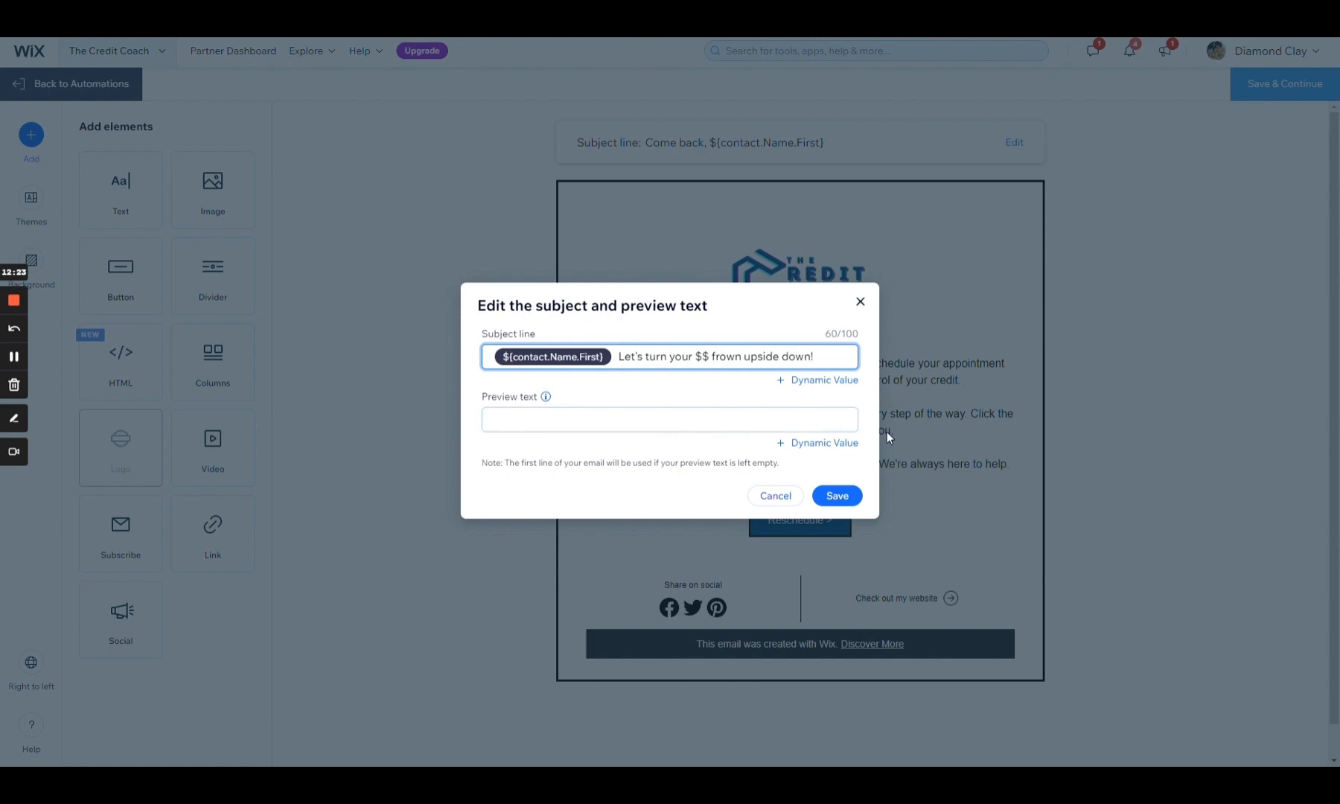
{"action": "left_click", "coordinate": [838, 495]}
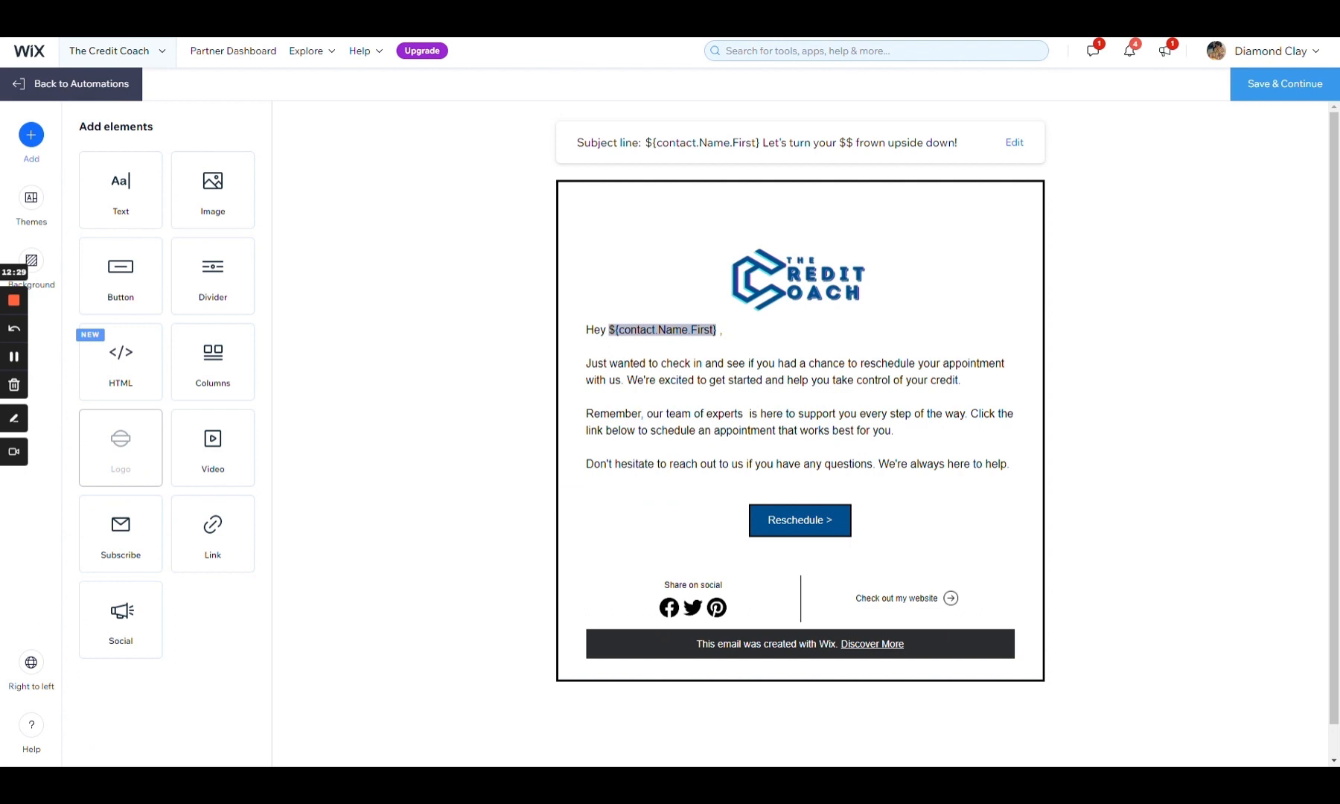
Step: Replace the body below the greeting with the final follow-up message starting "I hope this email finds you well", separated from the greeting by a blank line
{"action": "left_click", "coordinate": [653, 423]}
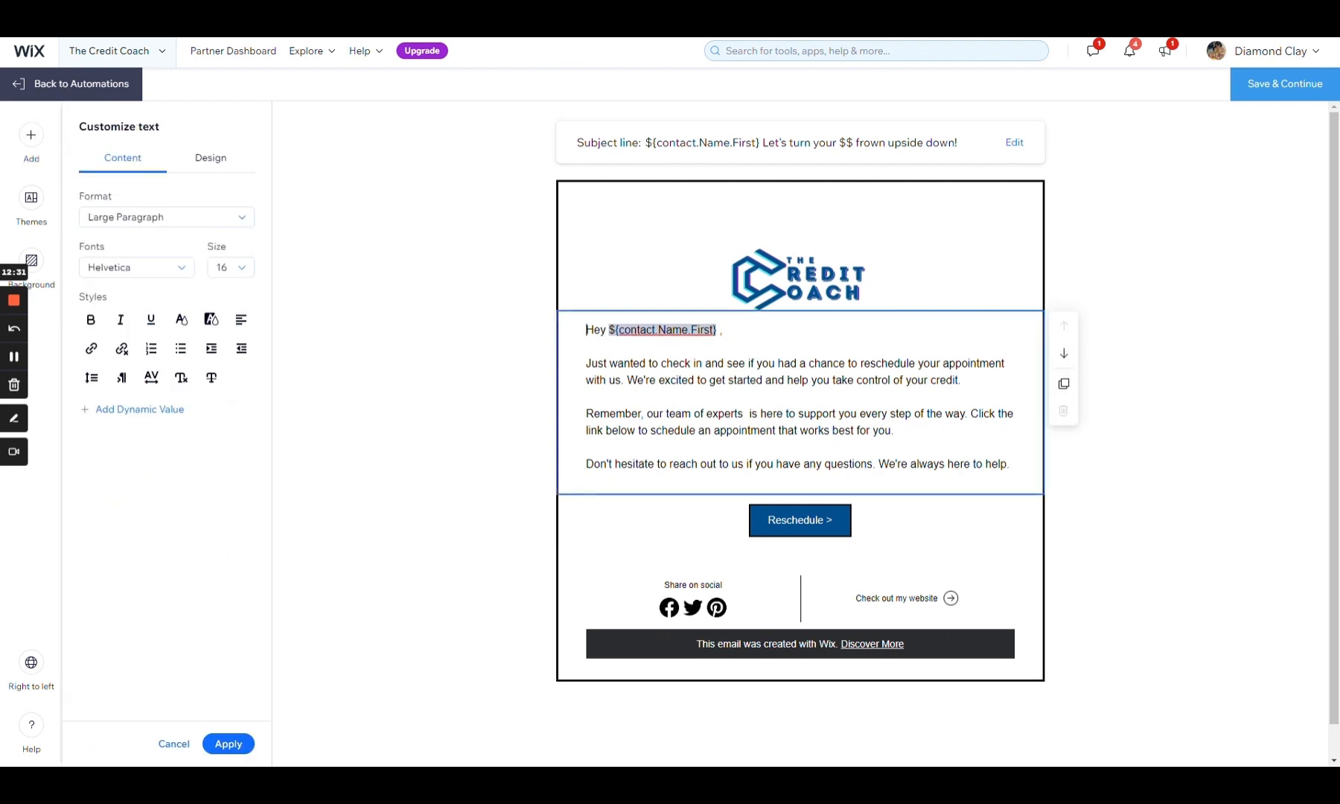
{"action": "left_click_drag", "start_coordinate": [1010, 465], "coordinate": [586, 364]}
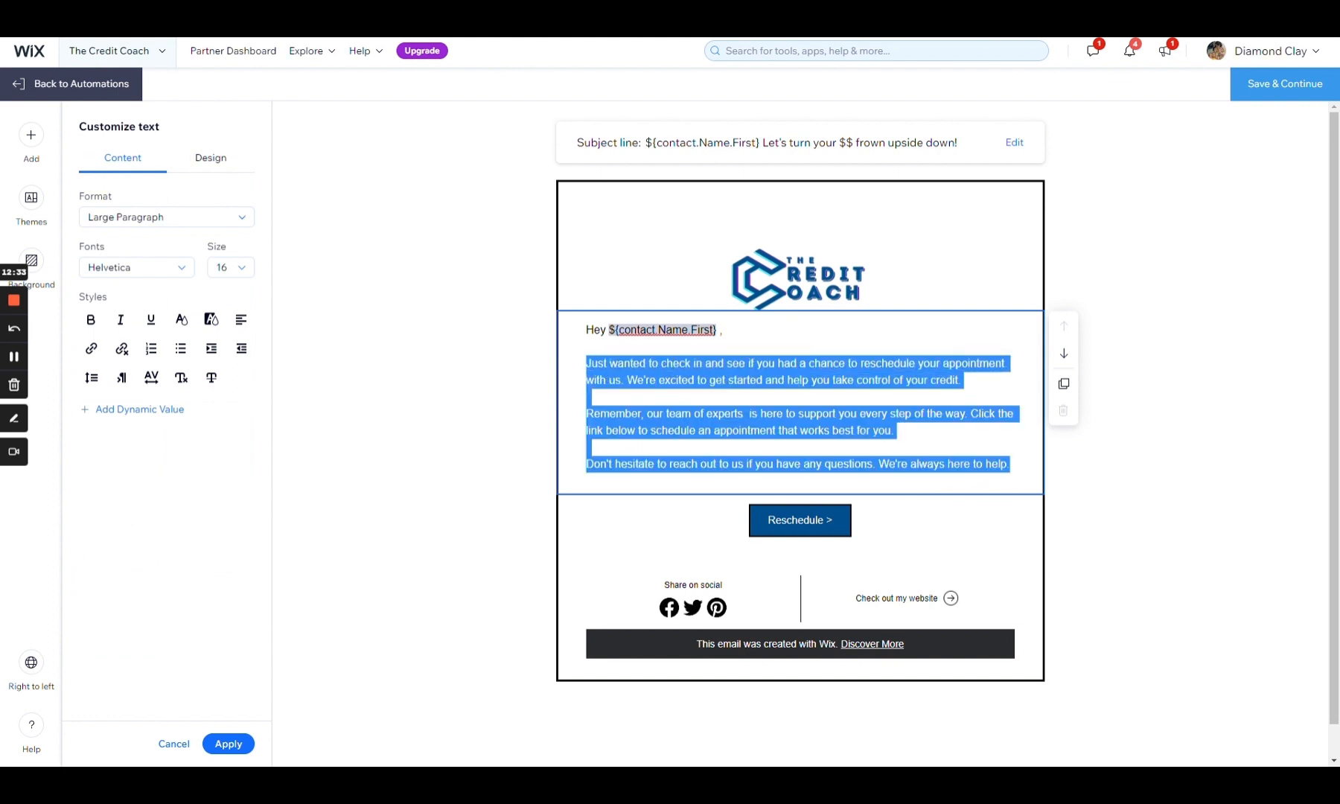
{"action": "type", "text": "I hope this email finds you well. I just wanted to touch base and see if you're still interested in a call to discuss how we can help you achieve your financial goals.  If you're still interested, please use the link below to schedule a call at your convenience. Our team is available to answer any questions you may have and help you get started on the path to financial success.  Please note that this will be my final follow-up. If we don't hear back from you, we'll assume you're no longer interested and won't reach out again. We appreciate your time and consideration, and hope to have the opportunity to work with you in the future.  Thank you for considering our services."}
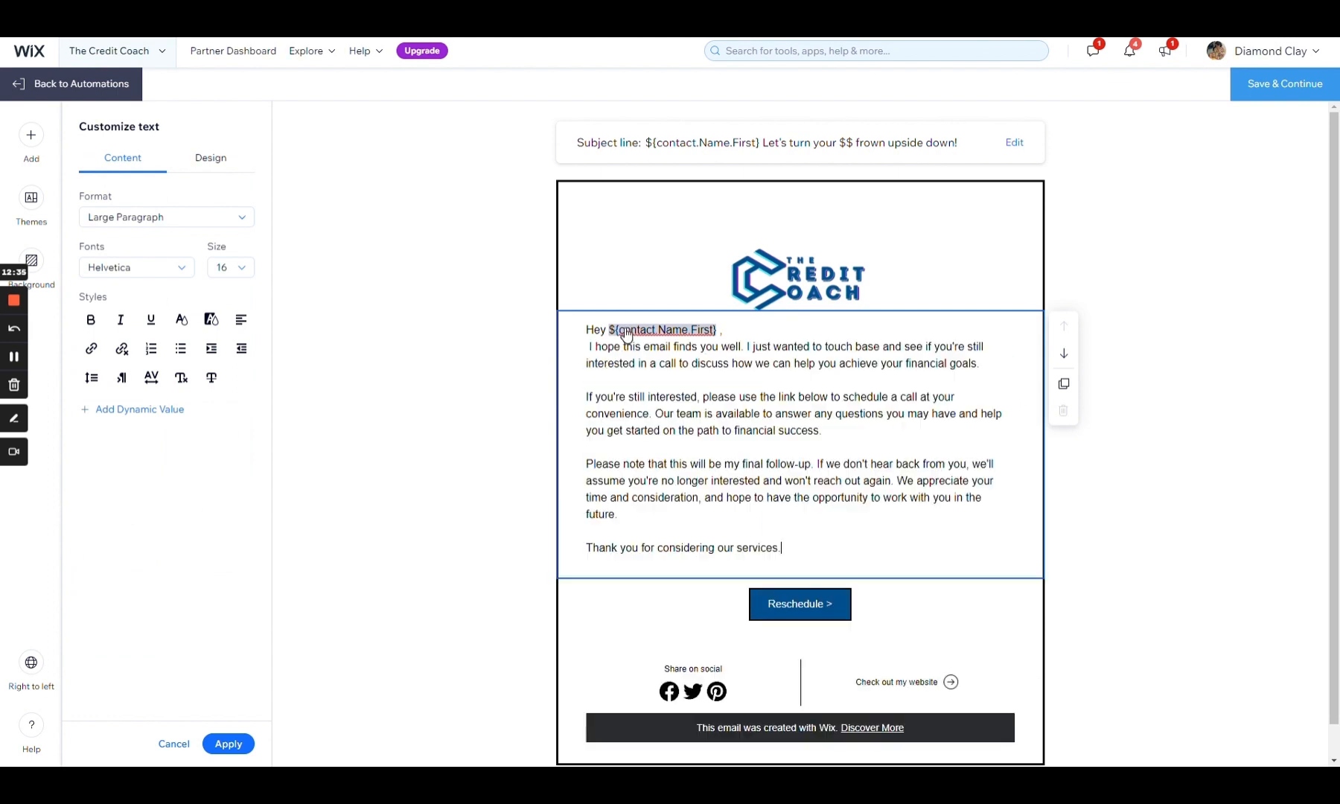
{"action": "left_click", "coordinate": [707, 332]}
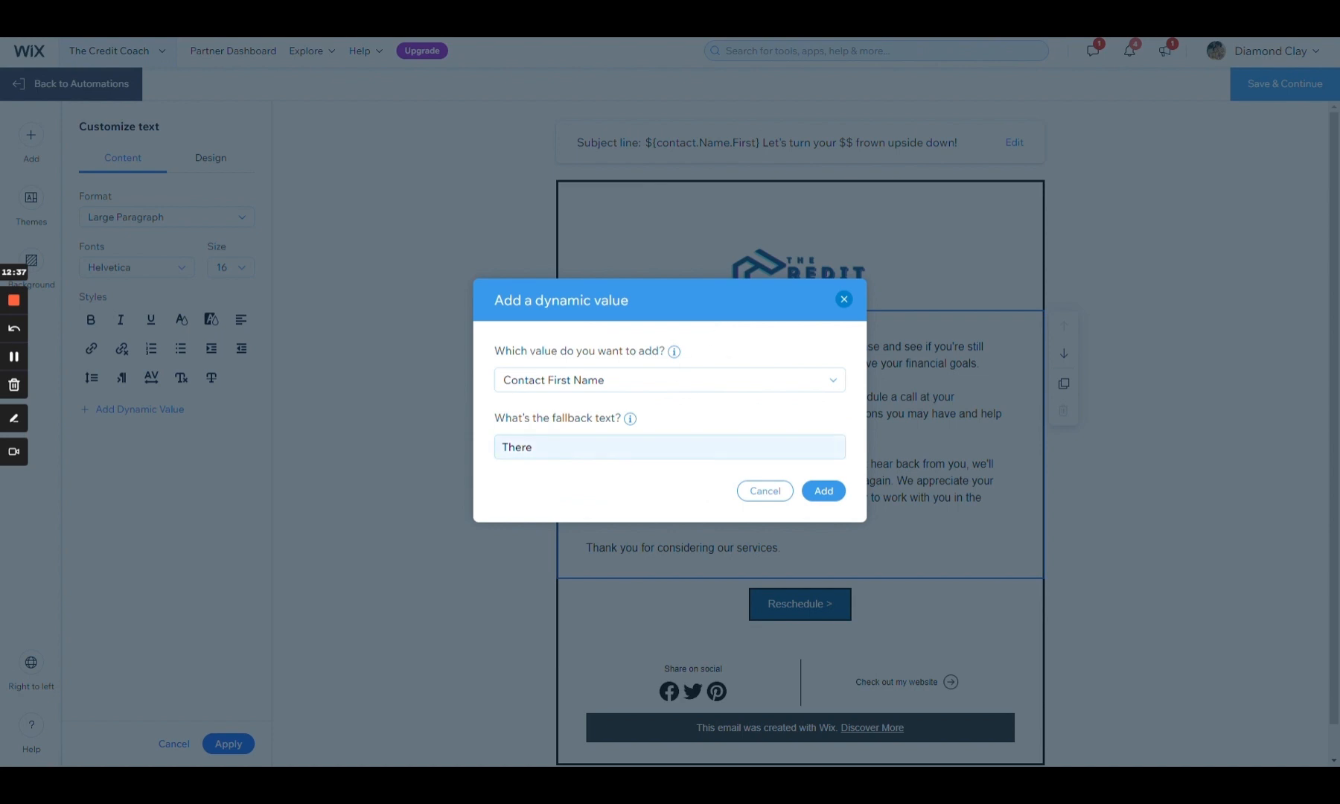
{"action": "left_click", "coordinate": [843, 299]}
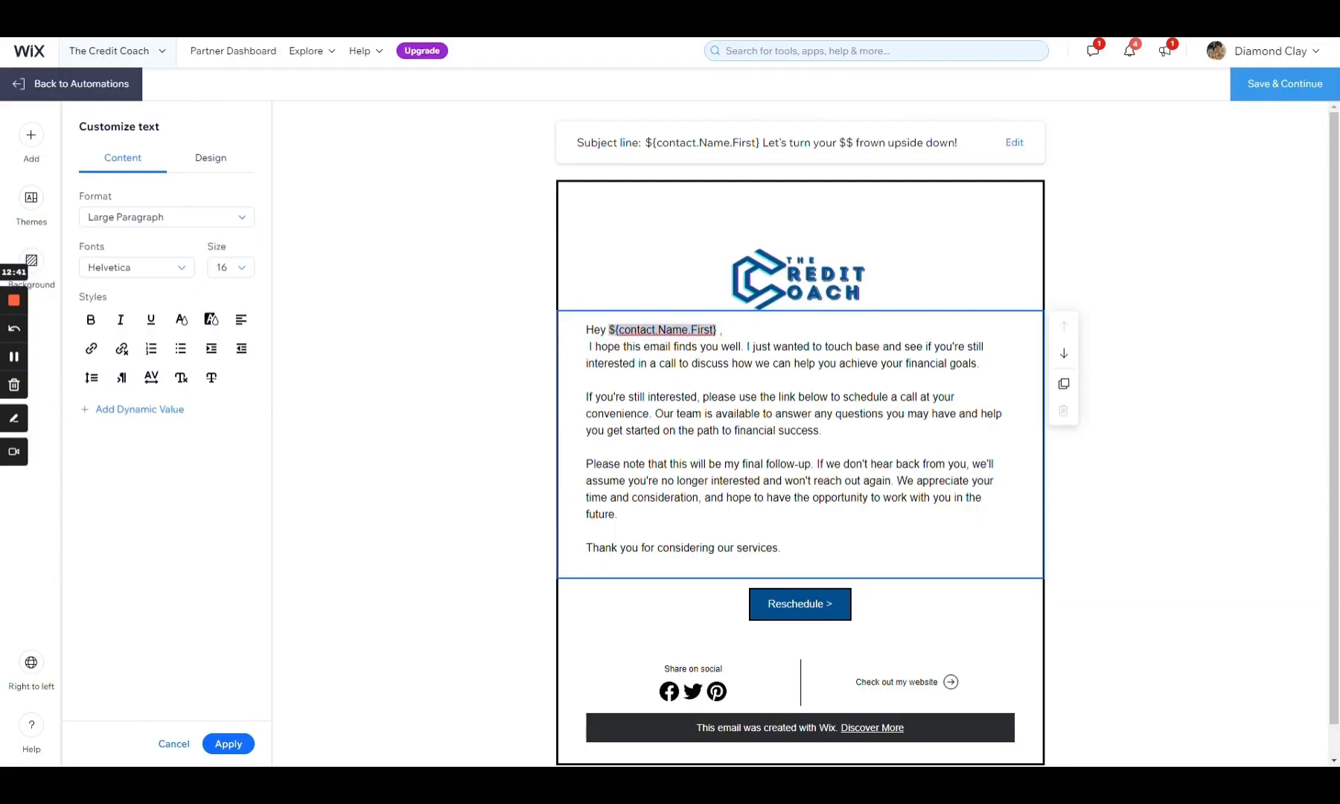
{"action": "key", "text": "Delete"}
{"action": "key", "text": "Return"}
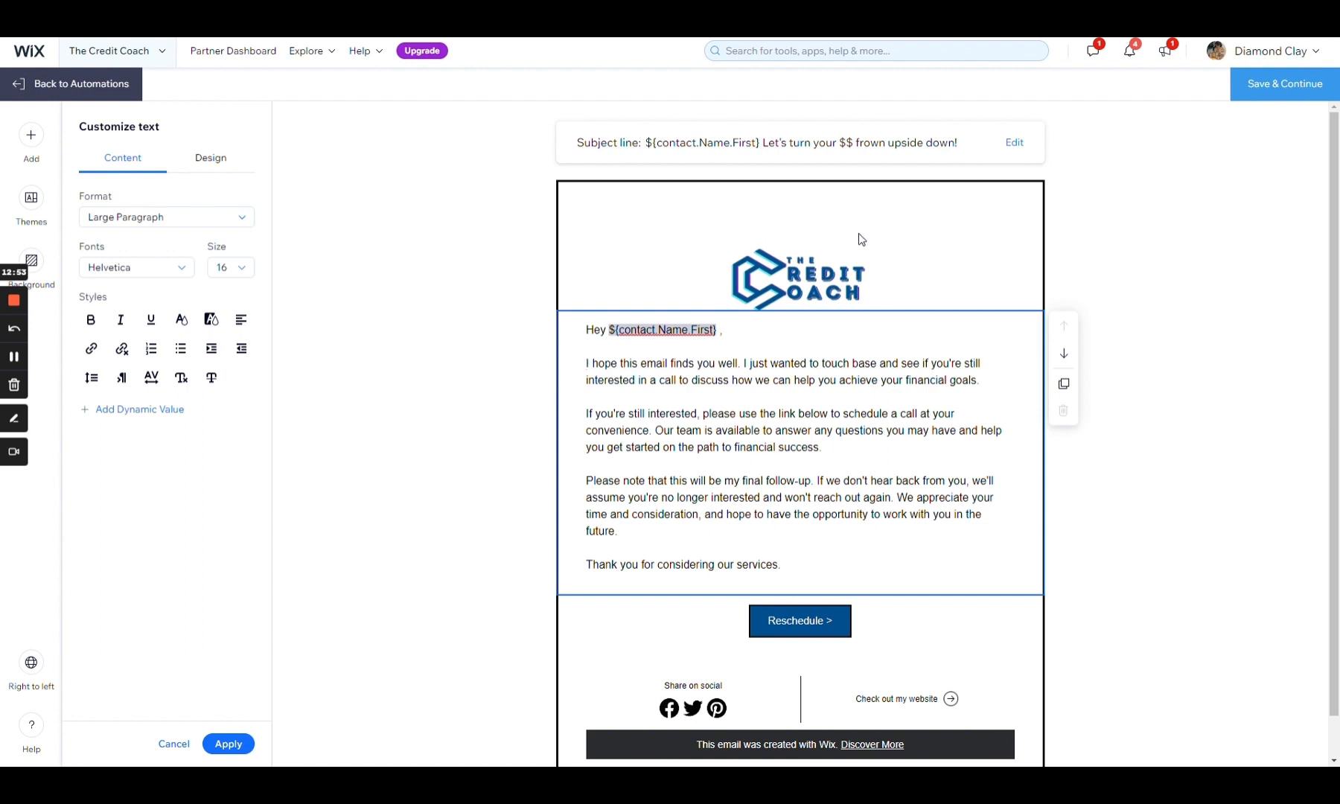
Step: Insert a blank line above the greeting to space it away from the logo
{"action": "left_click", "coordinate": [821, 276]}
{"action": "left_click", "coordinate": [822, 277]}
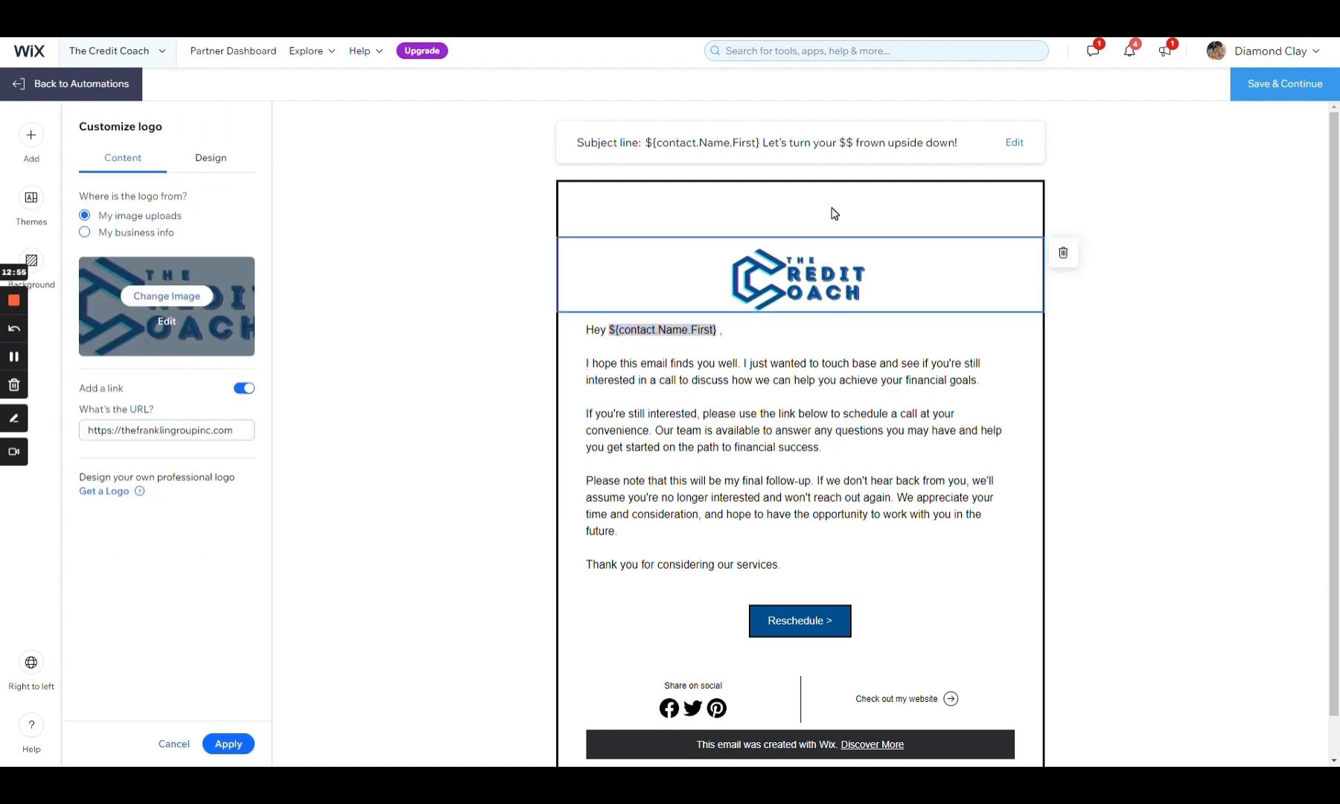
{"action": "left_click", "coordinate": [829, 228]}
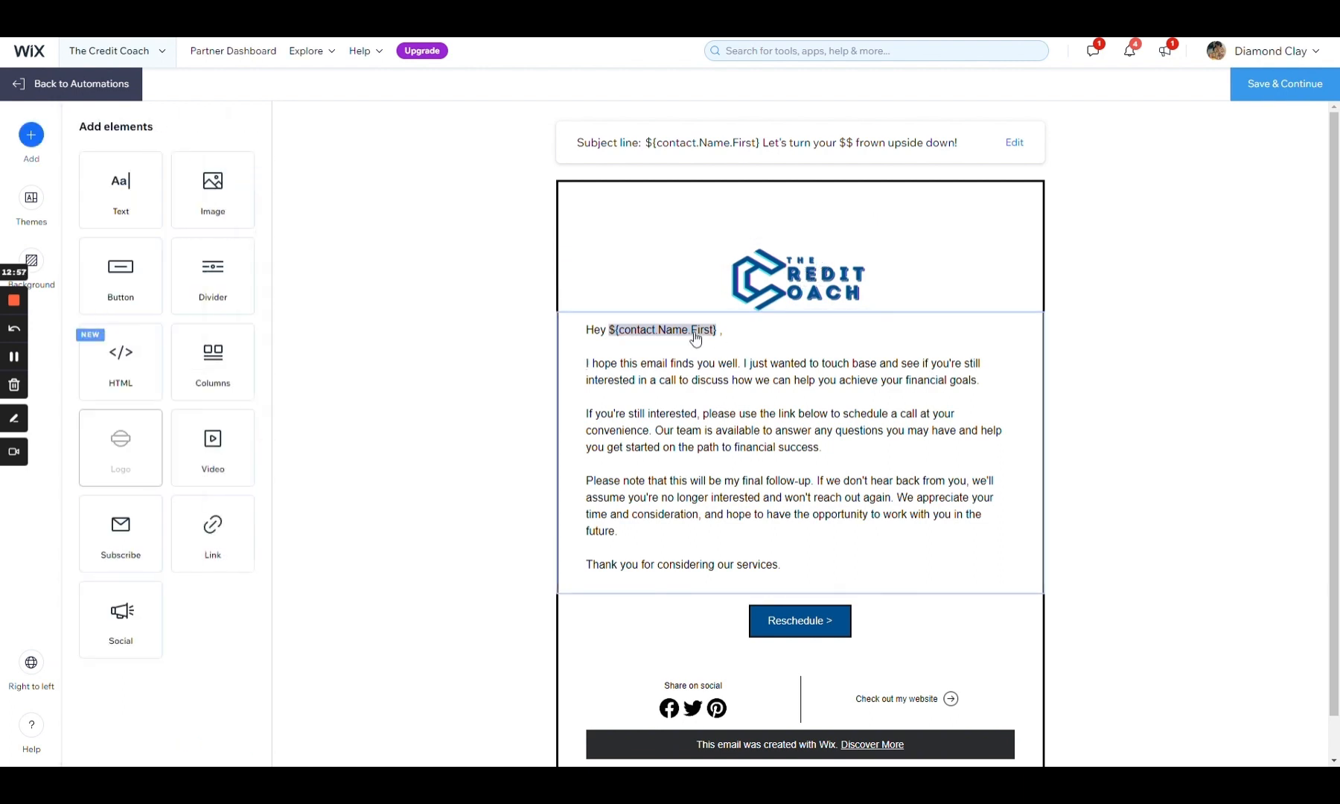
{"action": "left_click", "coordinate": [588, 335]}
{"action": "key", "text": "Return"}
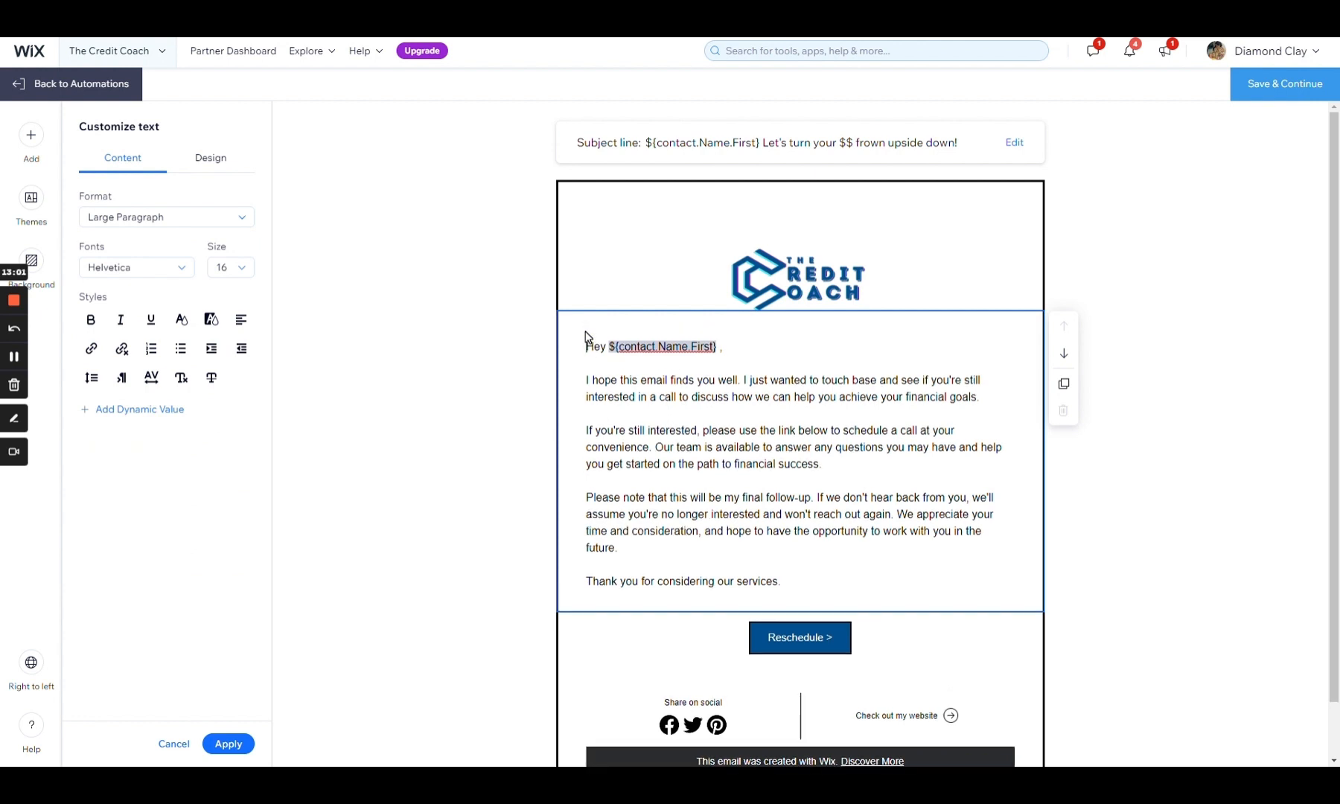
Step: Check the Reschedule button's link URL, and close the button's settings
{"action": "scroll", "coordinate": [941, 558], "scroll_direction": "down", "scroll_amount": 1}
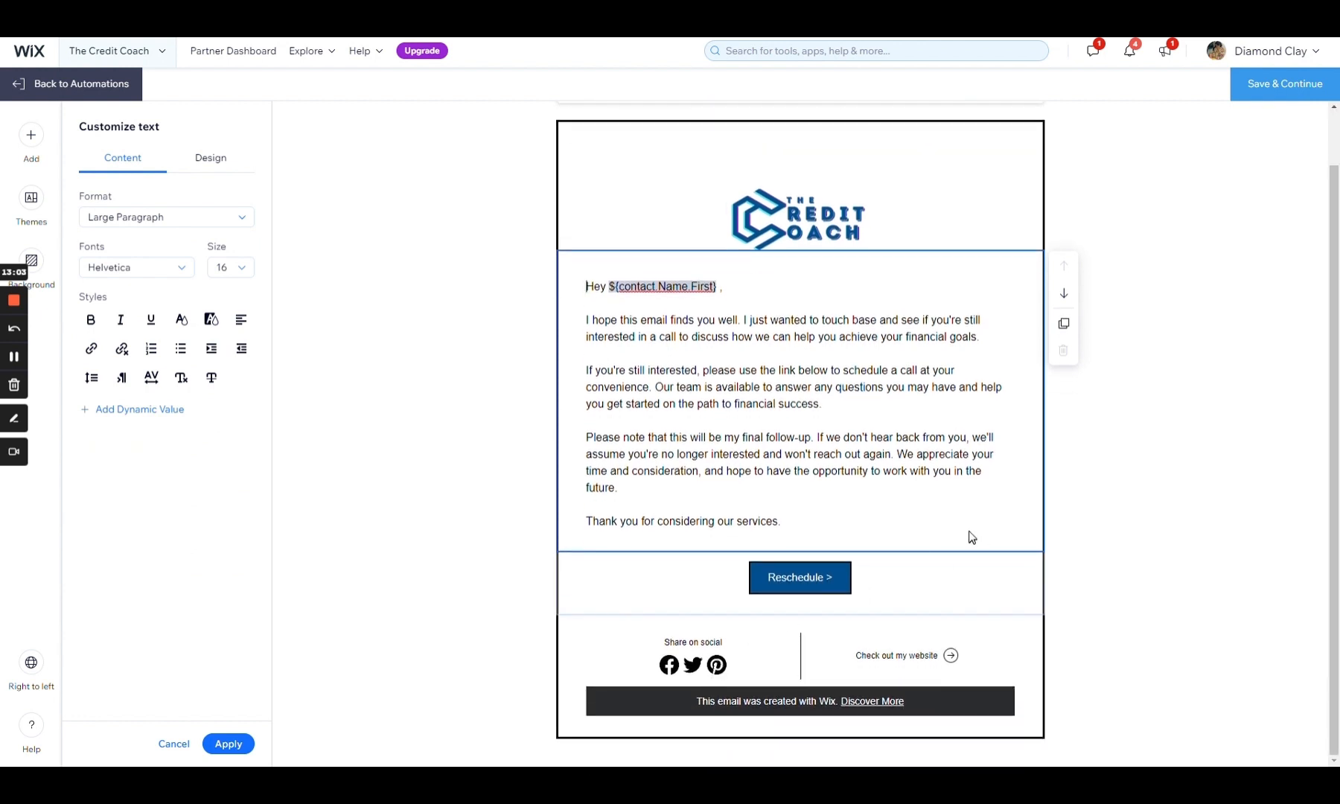
{"action": "left_click", "coordinate": [796, 585]}
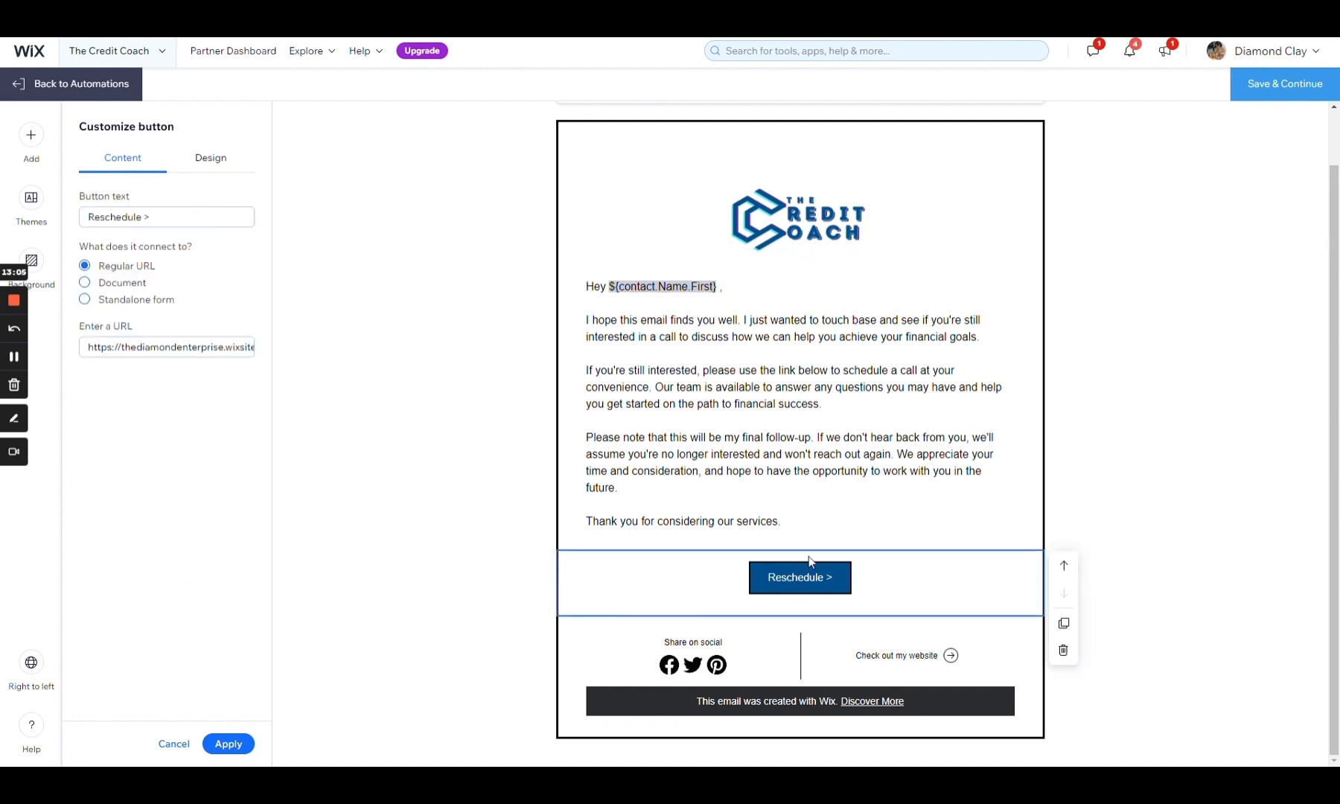
{"action": "left_click", "coordinate": [191, 347]}
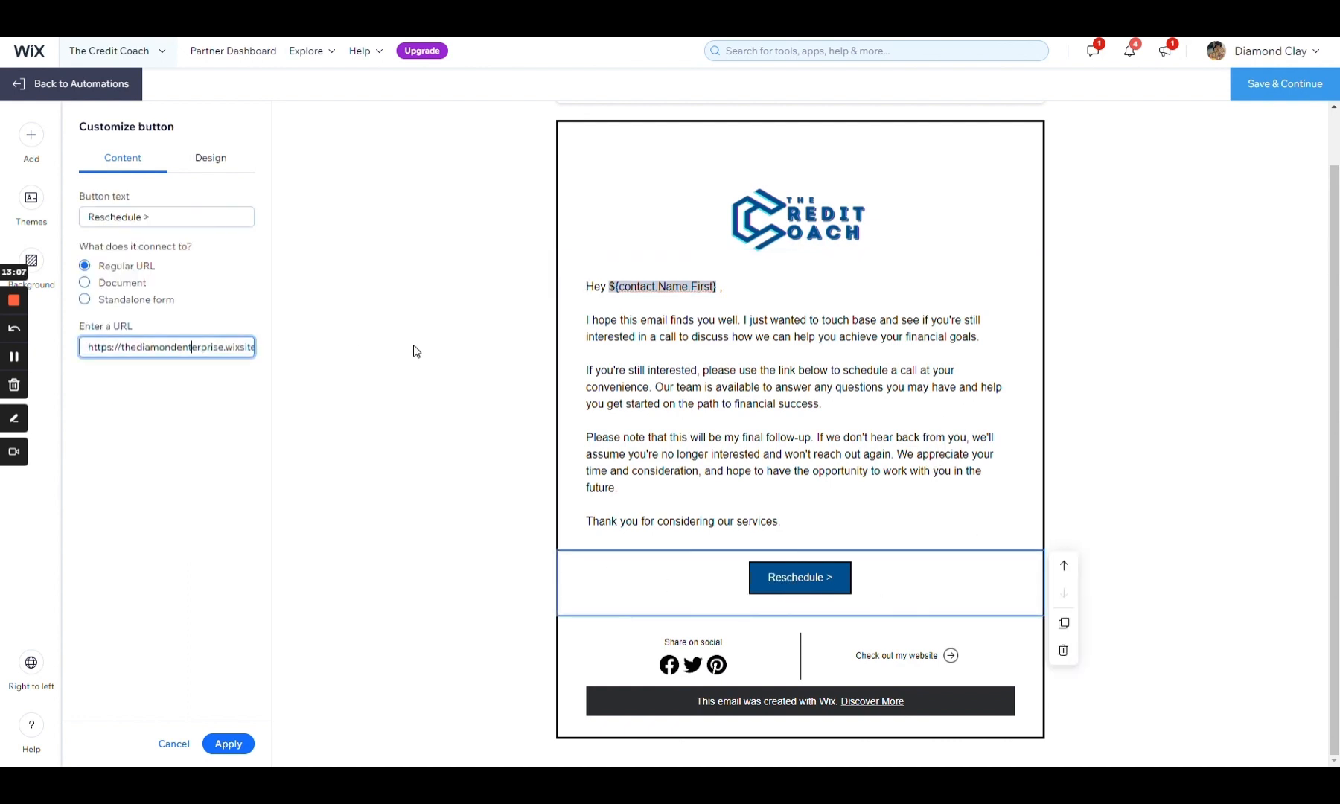
{"action": "left_click", "coordinate": [1221, 100]}
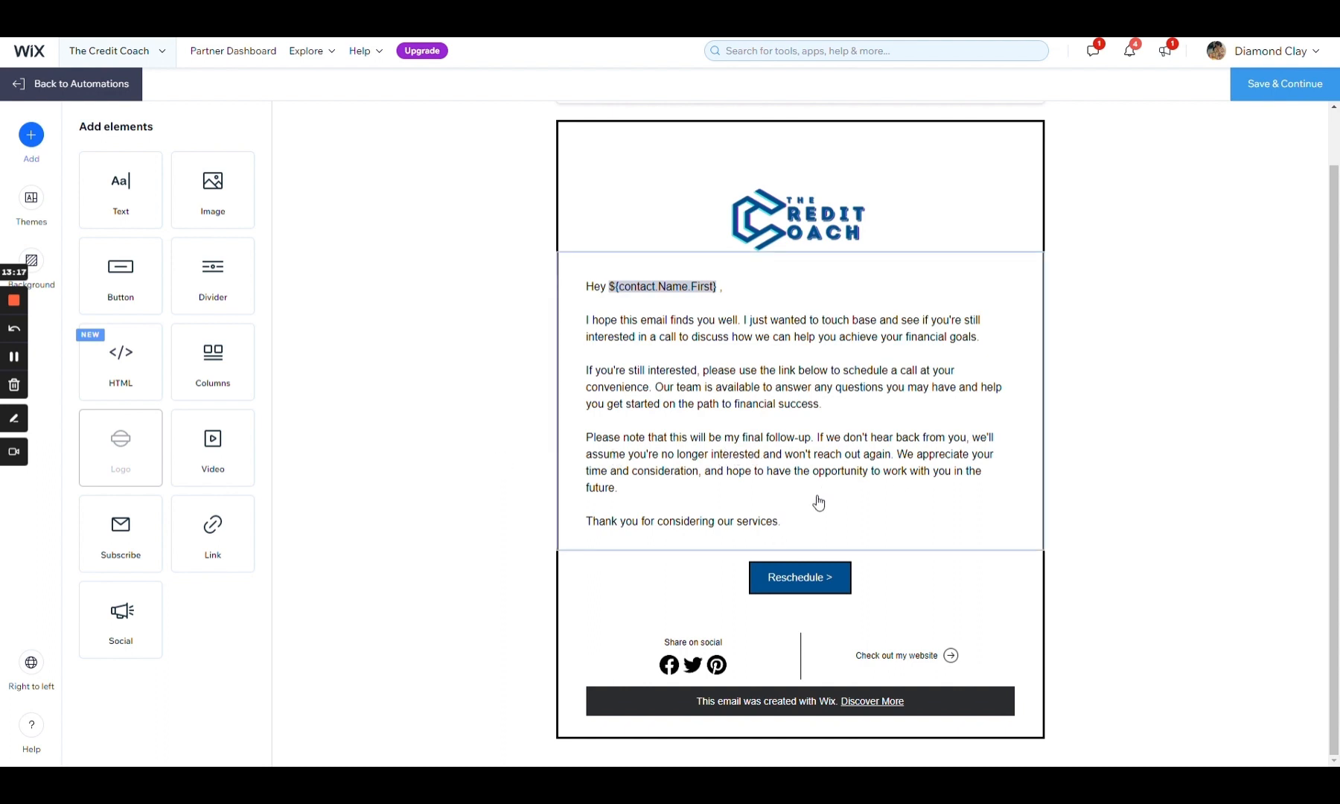
Step: Save the finished third email and save the automation with its 6-day follow-up action
{"action": "left_click", "coordinate": [1268, 99]}
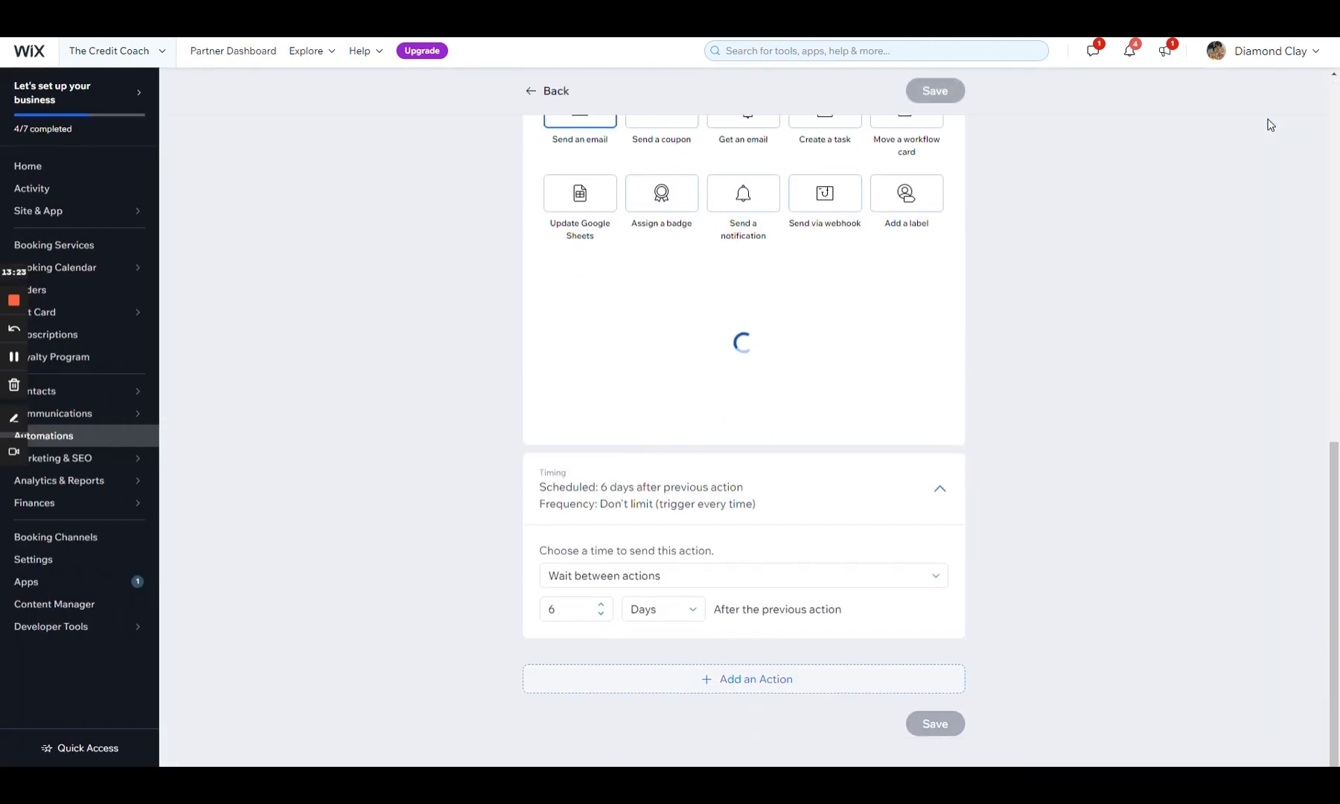
{"action": "scroll", "coordinate": [1009, 441], "scroll_direction": "down", "scroll_amount": 1}
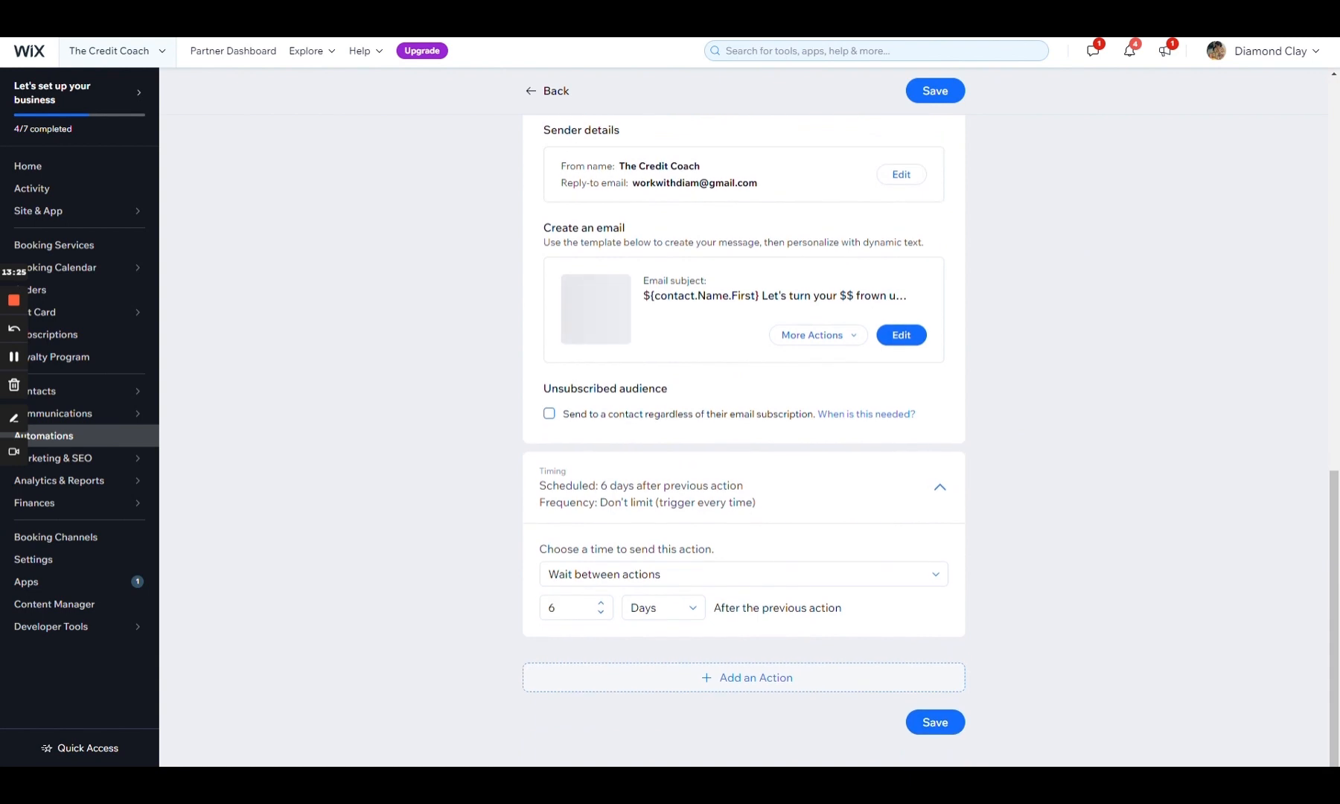
{"action": "left_click", "coordinate": [941, 718]}
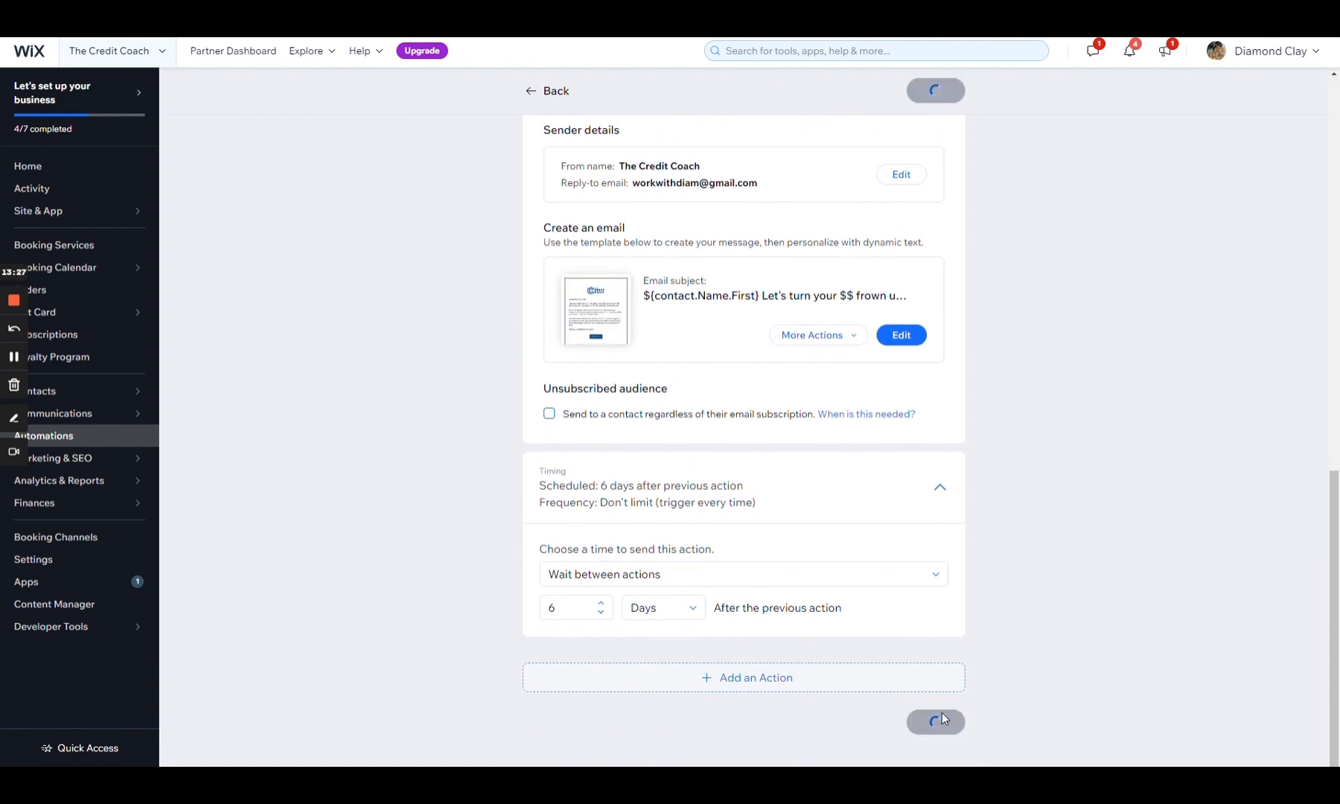